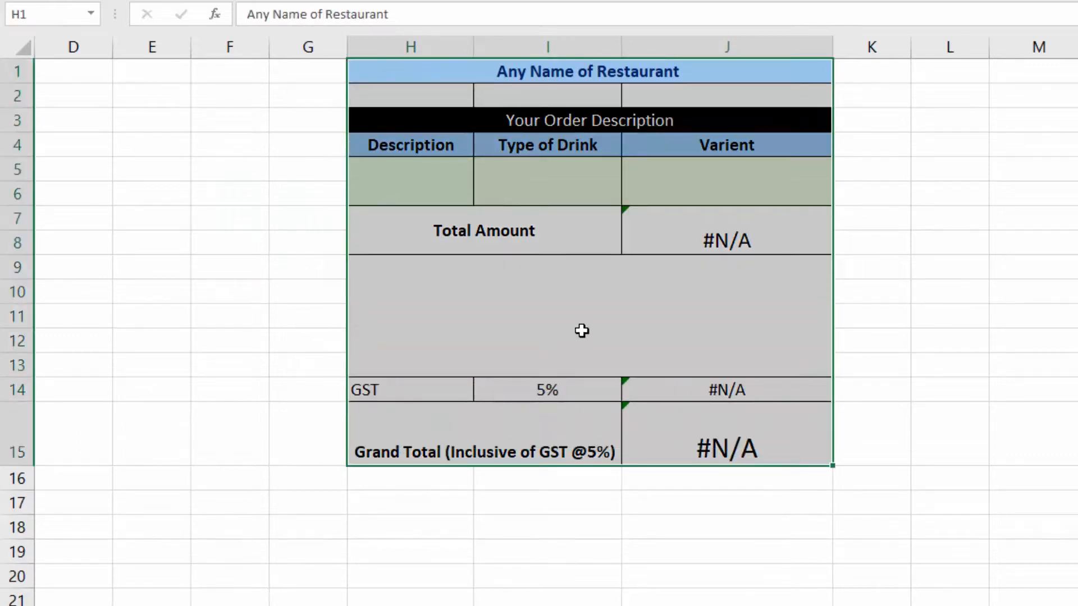
Choose Hot as the order's Description and Coffee as its Type of Drink.
left_click(630, 304)
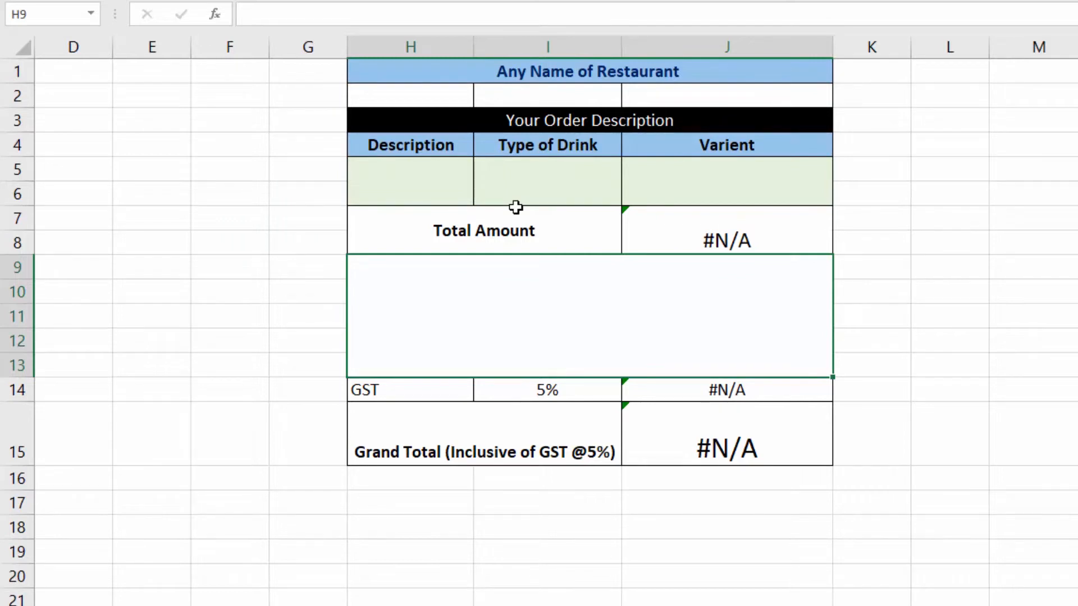
left_click(427, 175)
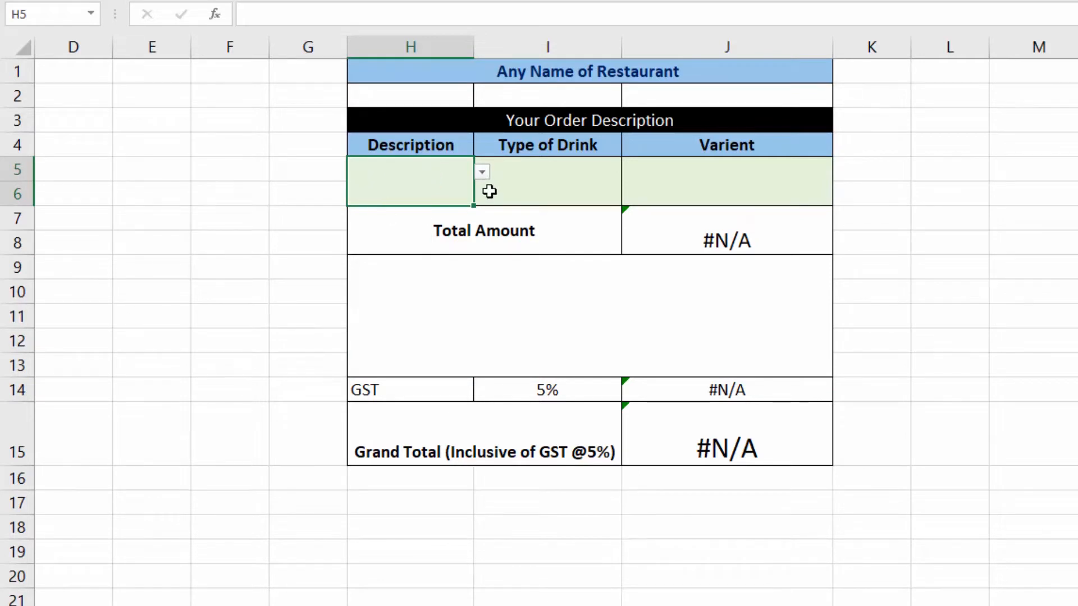
left_click(483, 172)
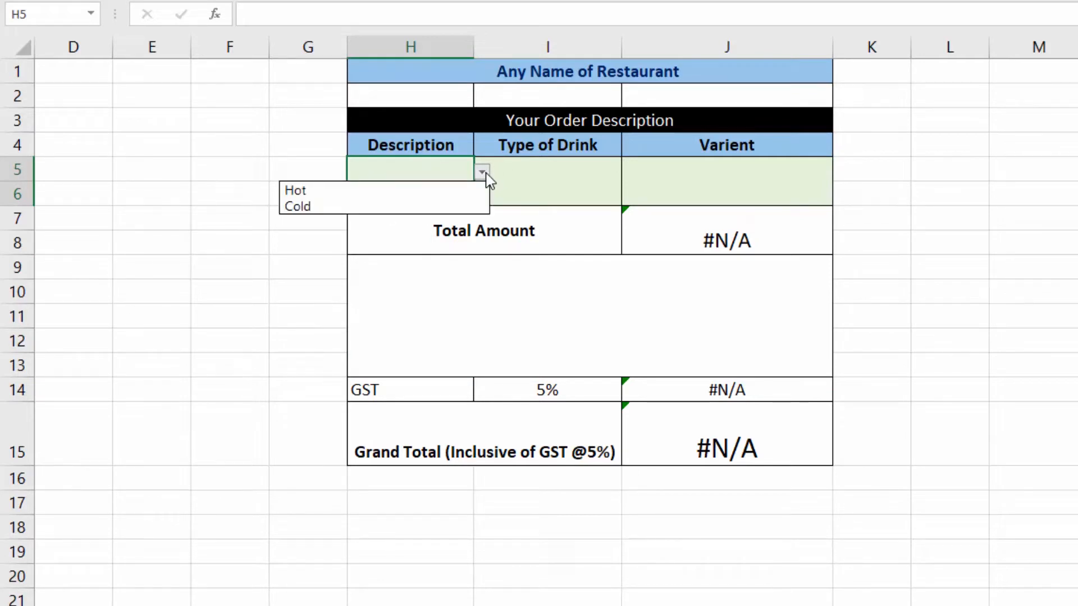
left_click(362, 193)
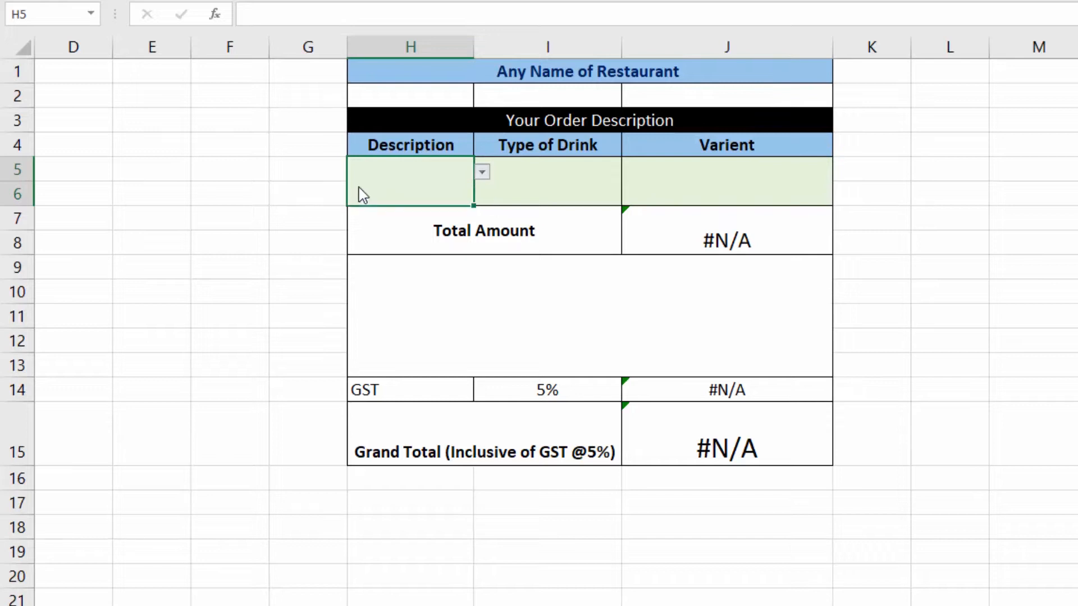
left_click(530, 189)
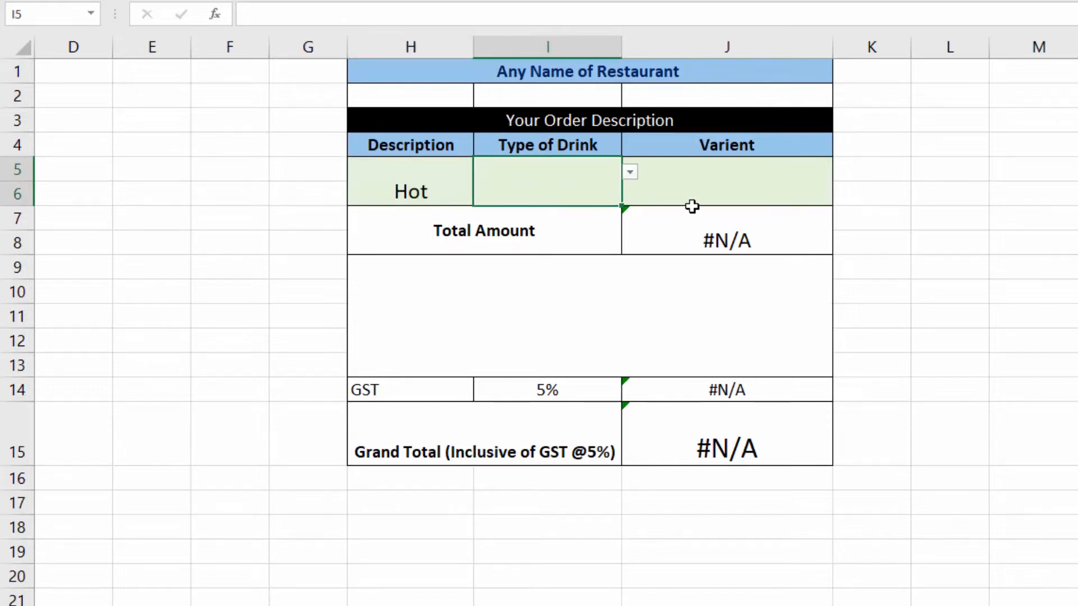
left_click(630, 173)
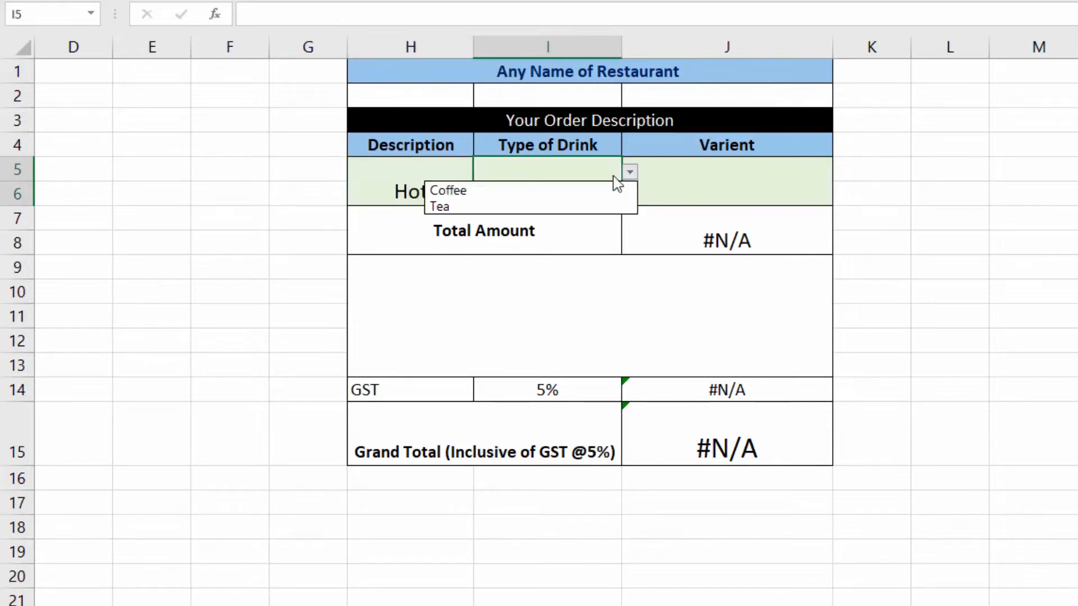
left_click(521, 192)
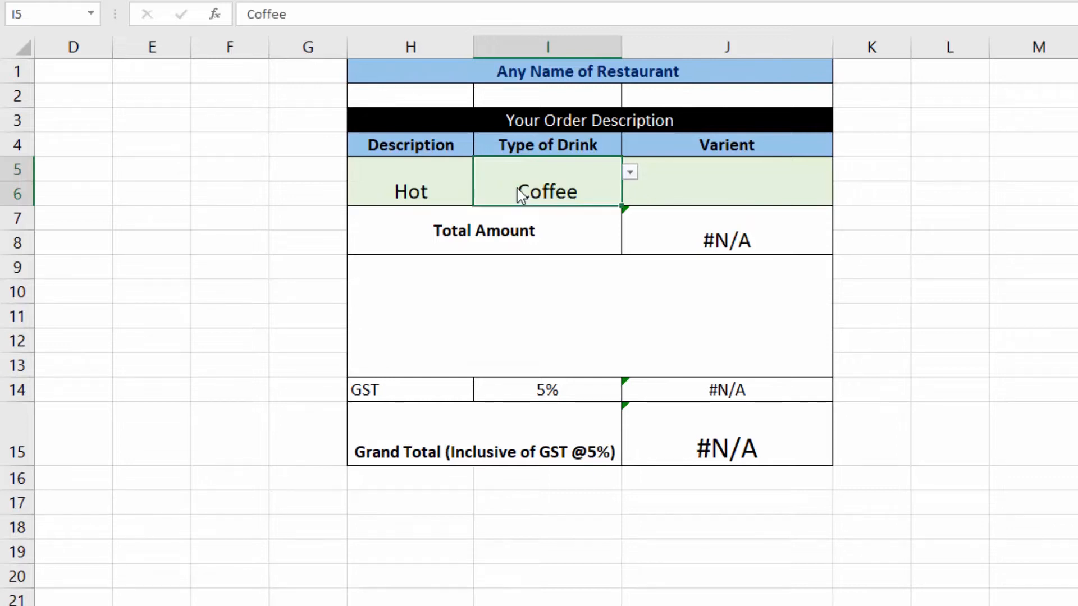
Choose Black as the Varient for the hot coffee order.
left_click(687, 178)
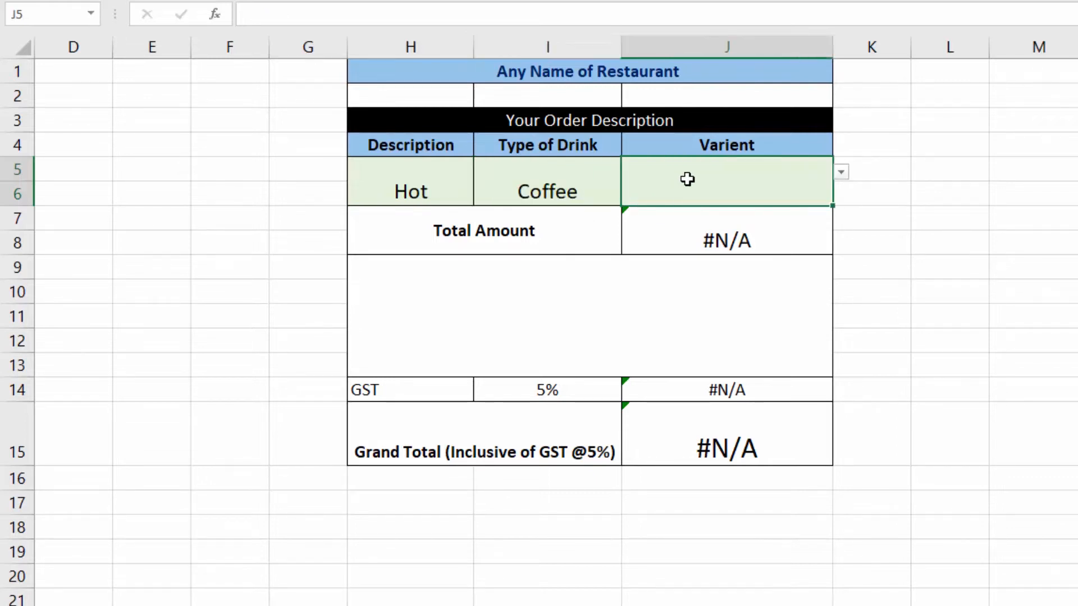
left_click(840, 172)
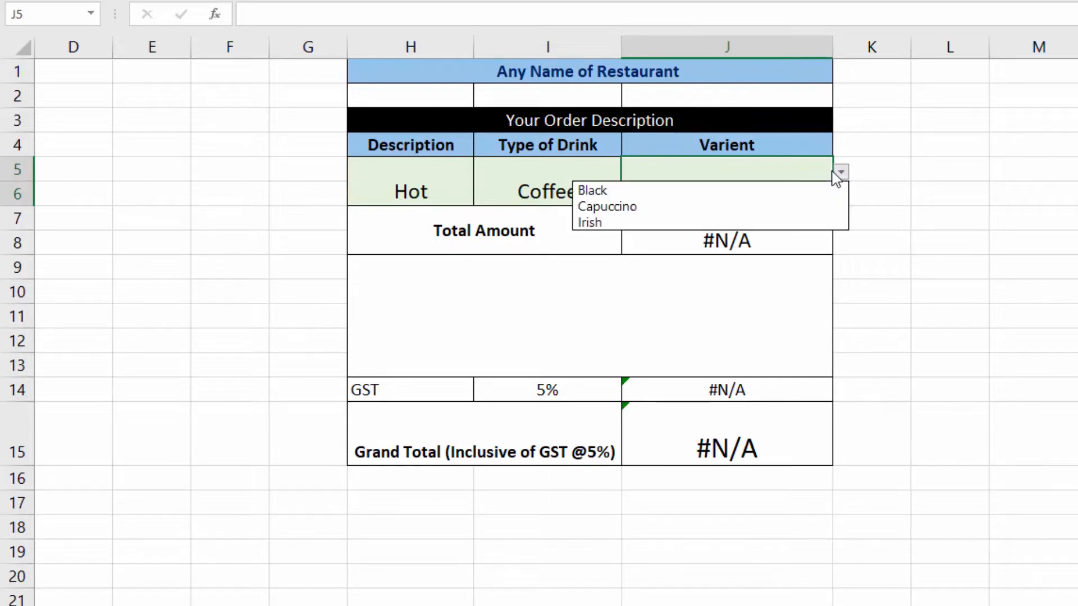
left_click(624, 192)
key("Left")
key("Left")
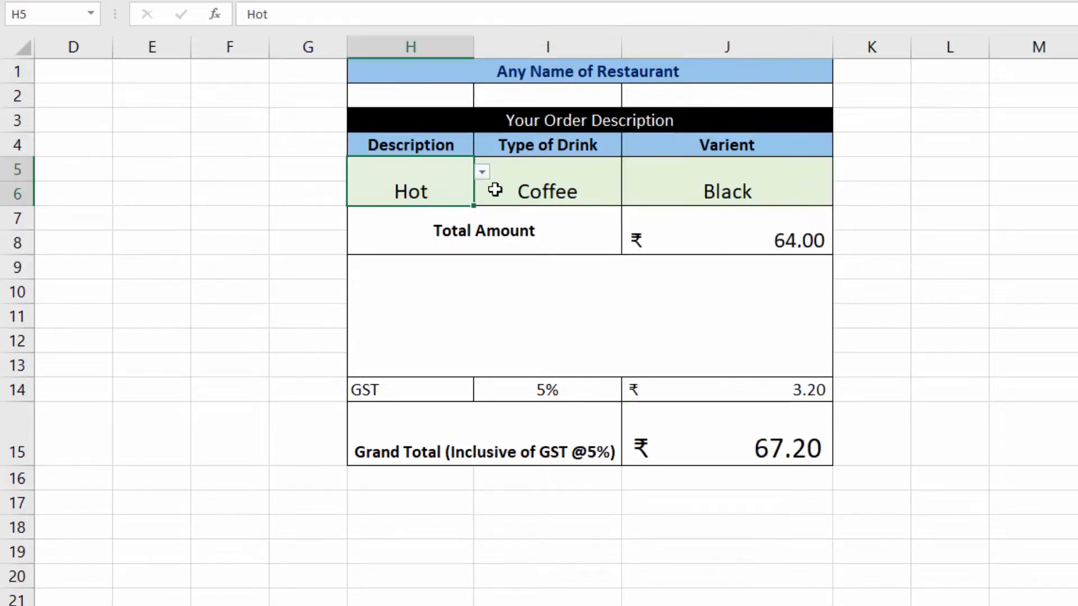
Keep the order as Hot Coffee and change its Varient to Irish.
left_click(483, 172)
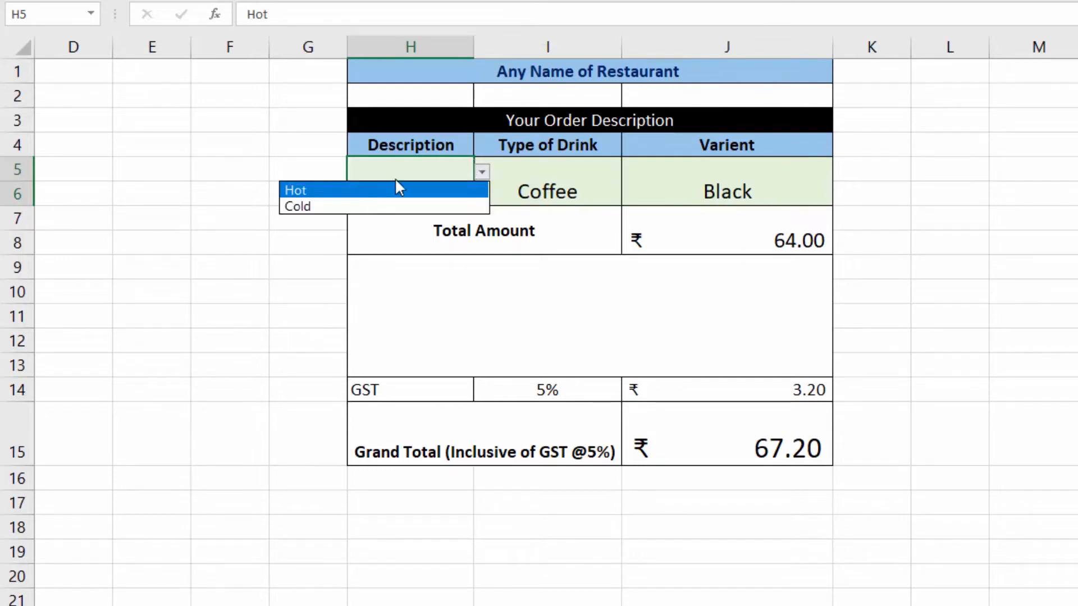
left_click(405, 190)
left_click(558, 183)
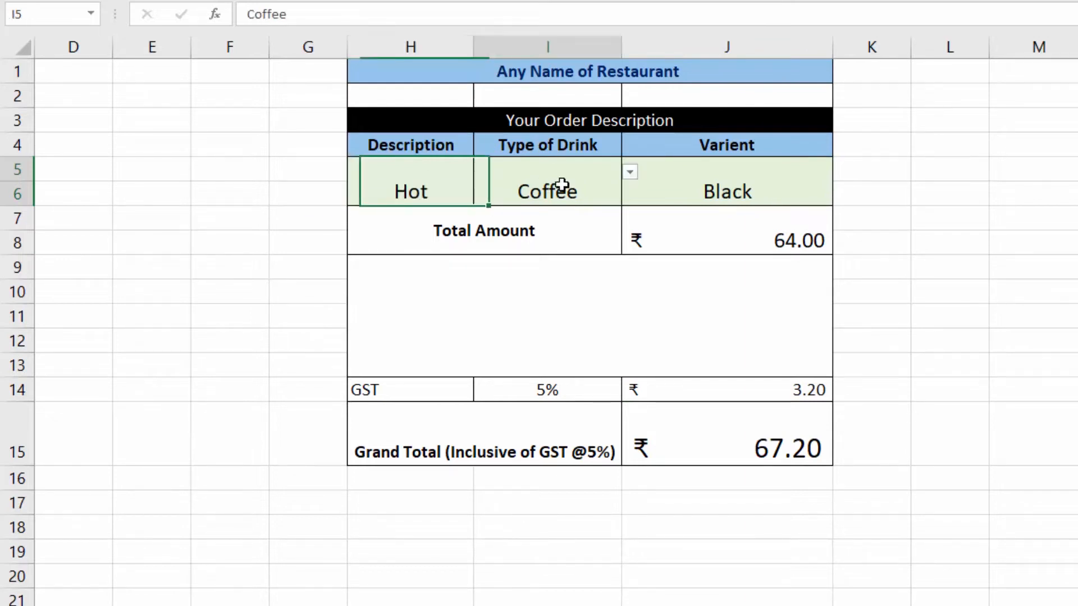
left_click(630, 172)
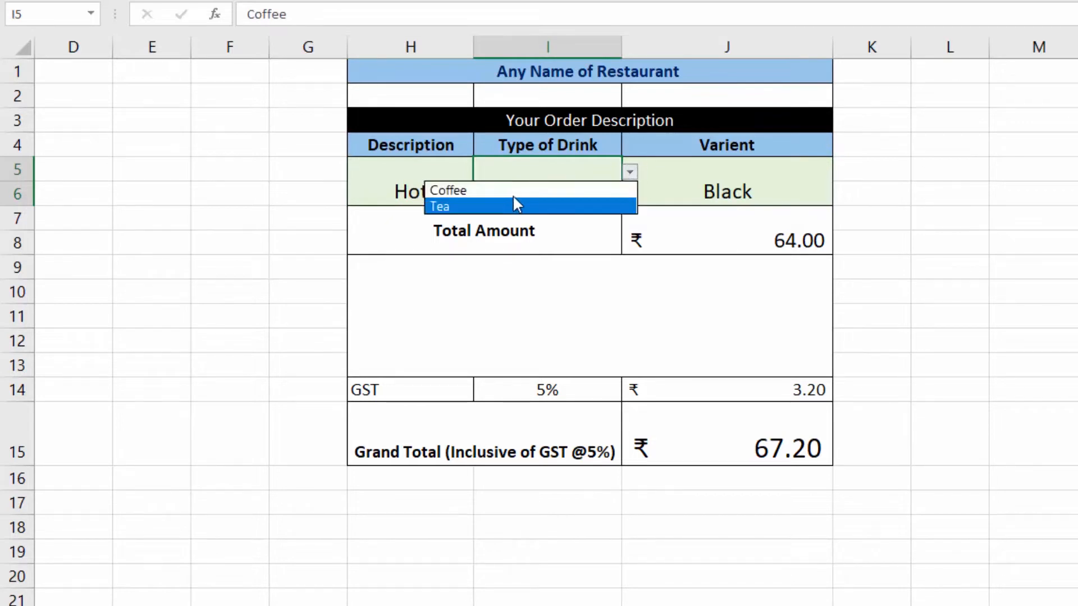
left_click(704, 186)
left_click(689, 181)
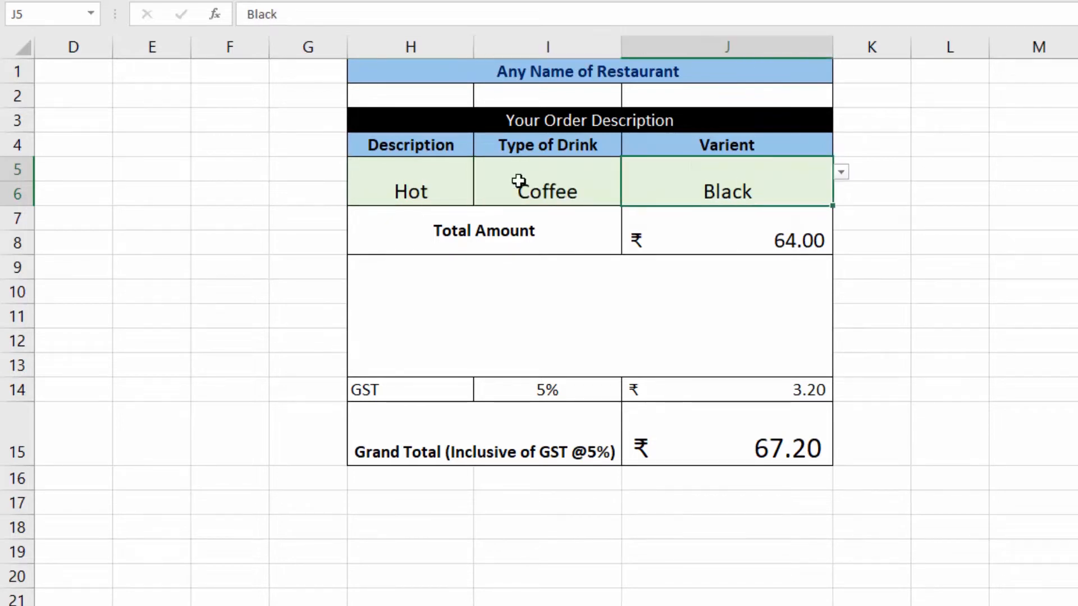
left_click(840, 175)
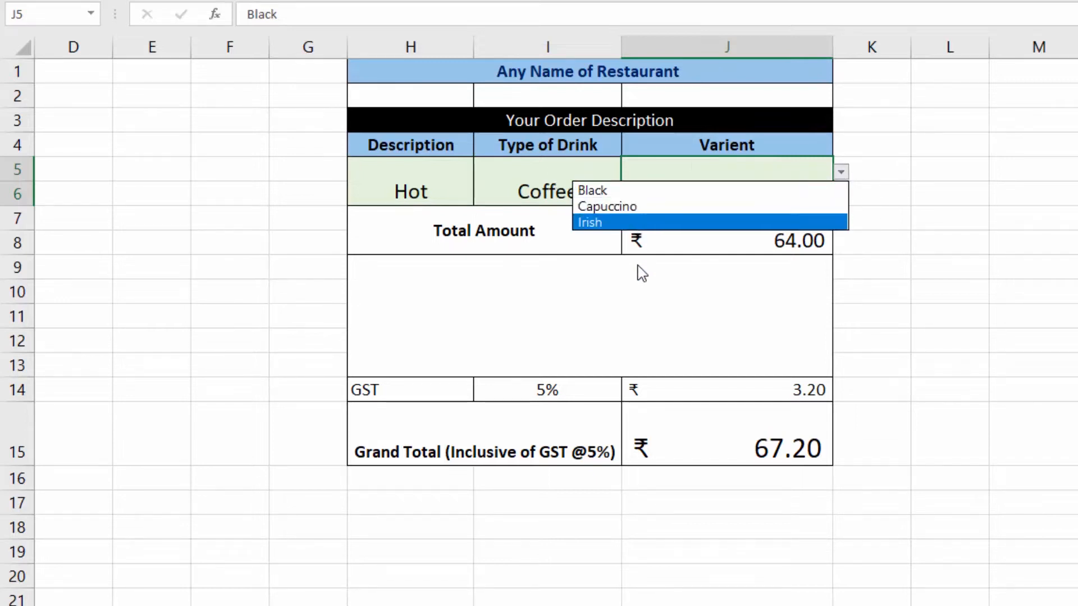
left_click(691, 224)
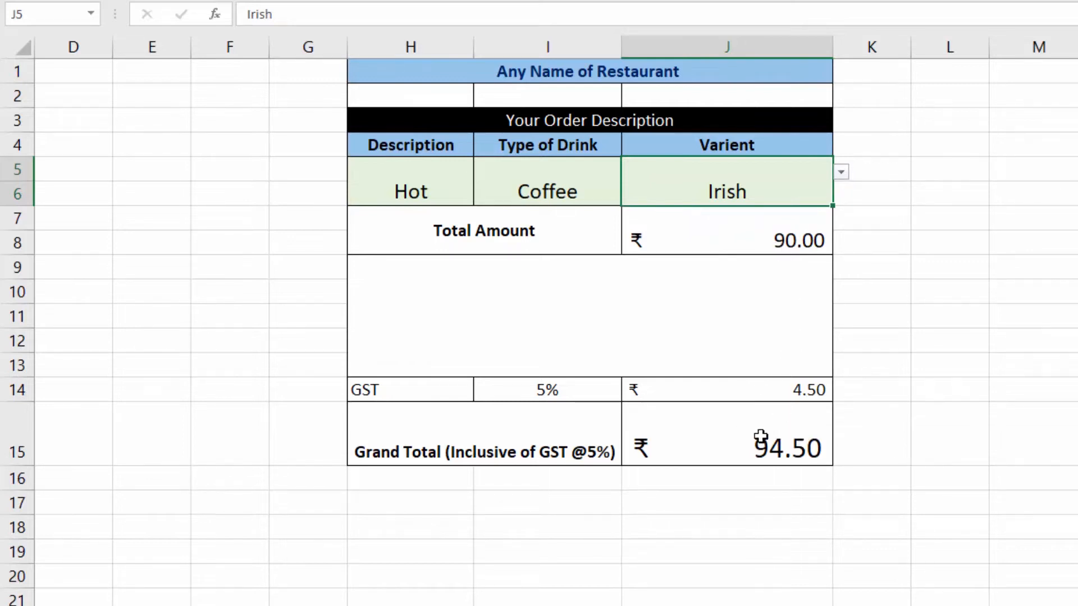
Clear the Hot entry from the order's Description and choose Cold instead.
mouse_move(481, 233)
left_mouse_down()
mouse_move(573, 262)
mouse_move(695, 446)
left_mouse_up()
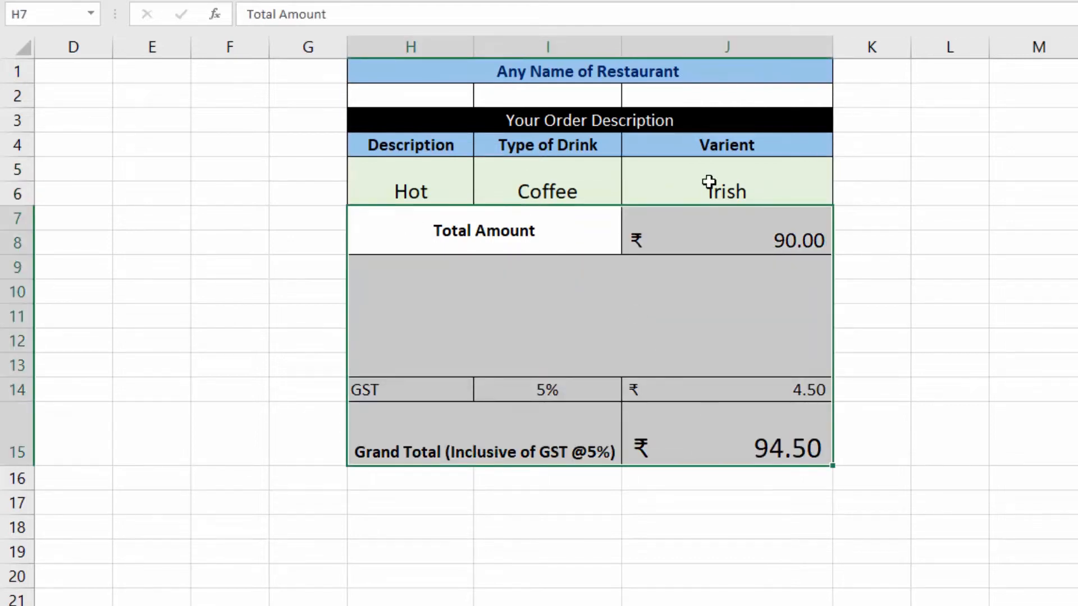
left_click(511, 172)
left_click(409, 176)
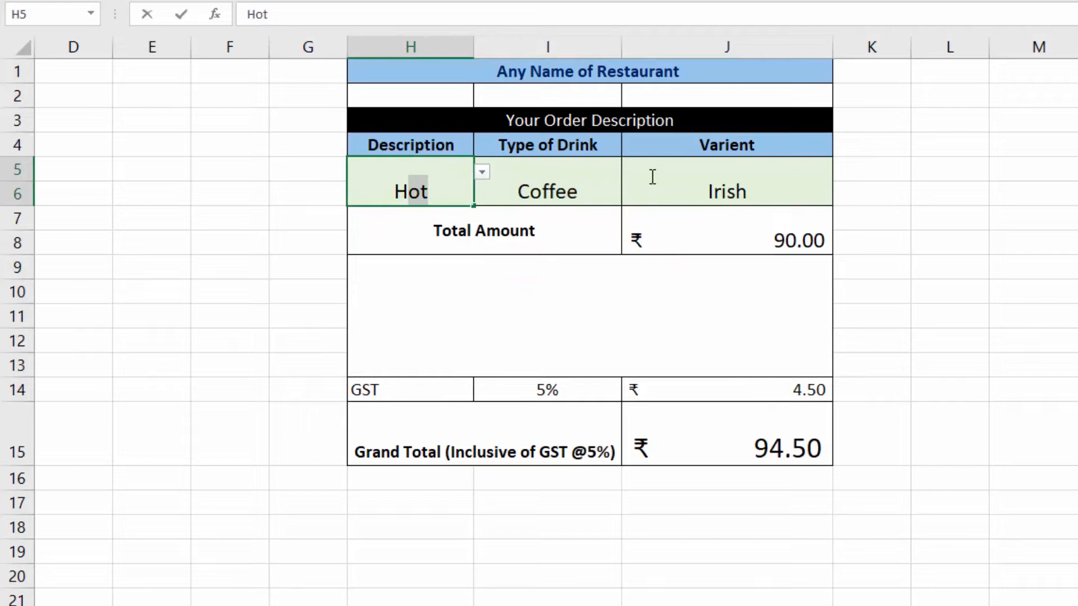
left_click(797, 196)
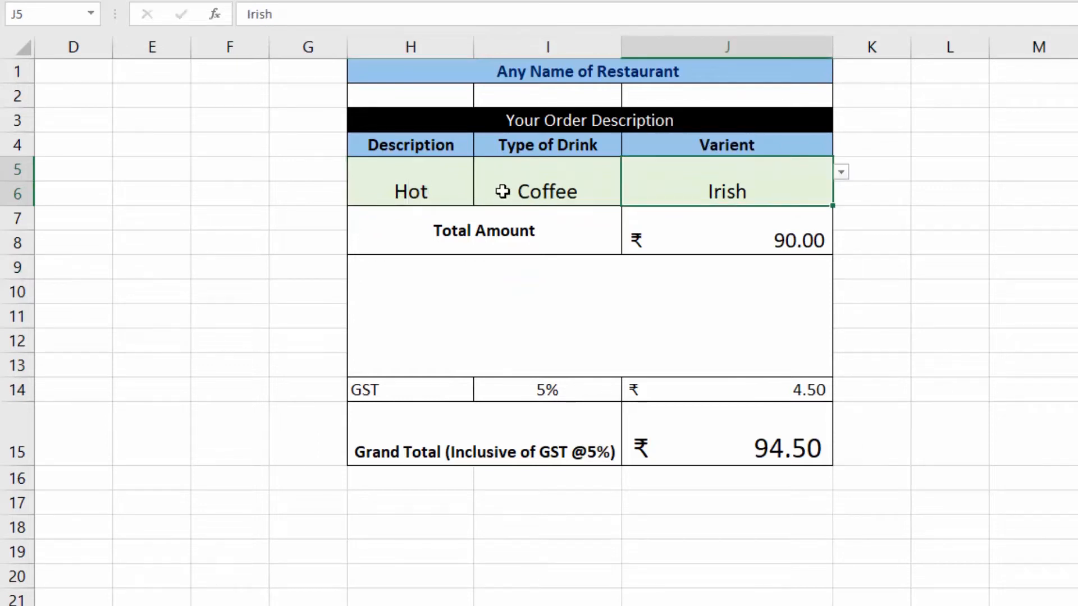
left_click(420, 187)
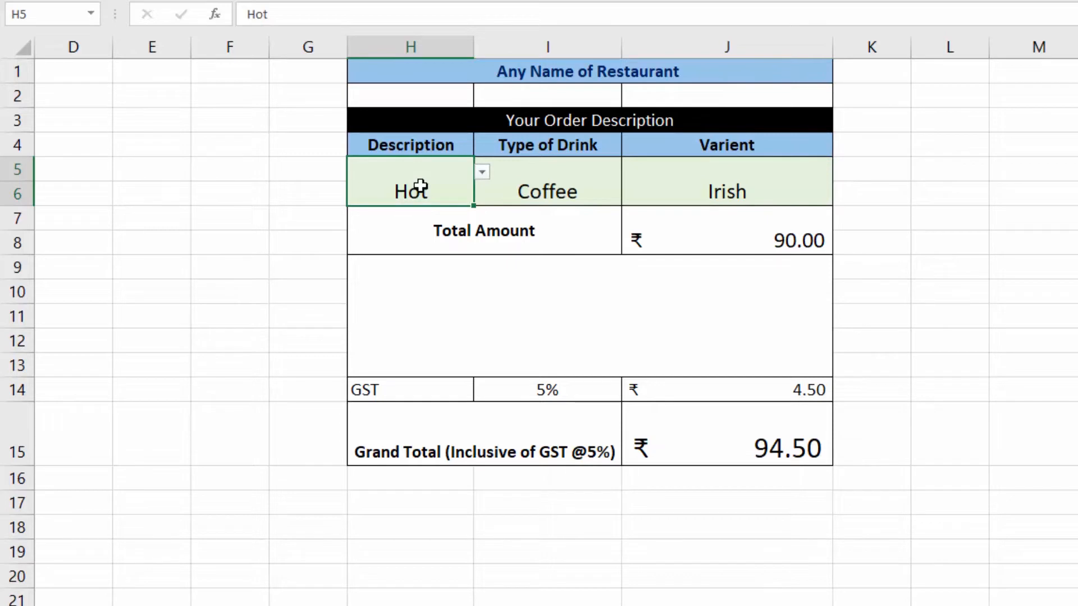
key("Delete")
left_click(482, 174)
left_click(389, 205)
Choose Juice as the Type of Drink and Orange as the Varient for the cold order.
left_click(555, 177)
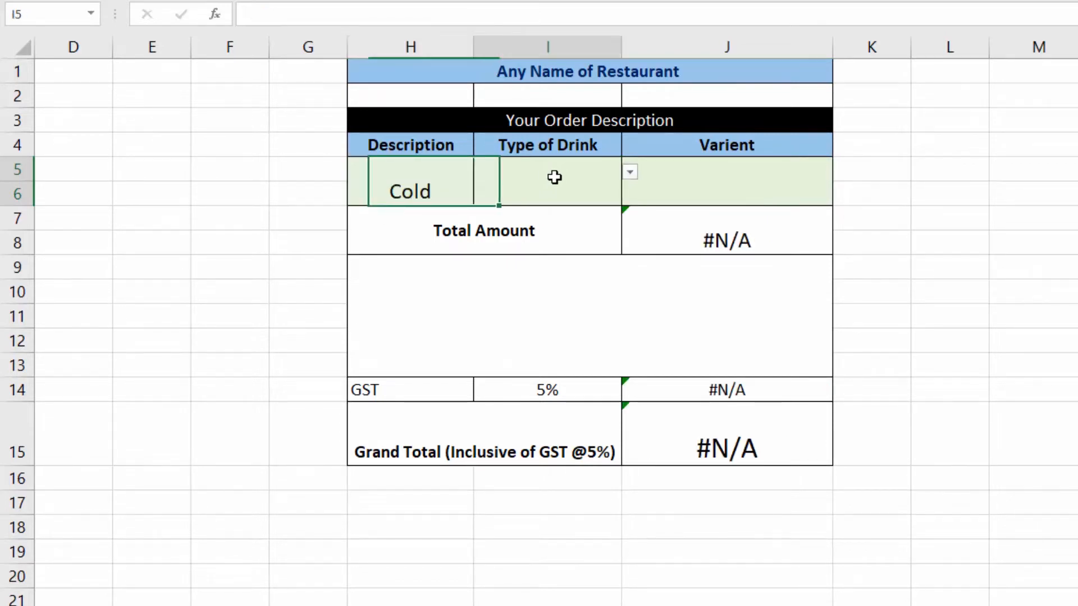
left_click(630, 172)
left_click(519, 186)
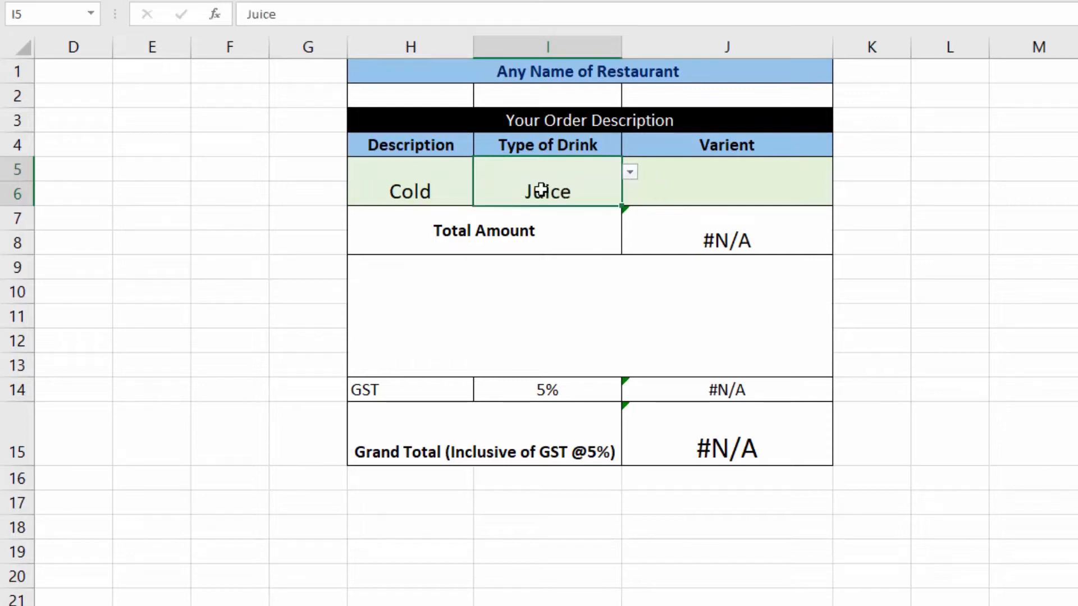
left_click(707, 186)
left_click(844, 173)
left_click(812, 174)
left_click(841, 172)
left_click(697, 184)
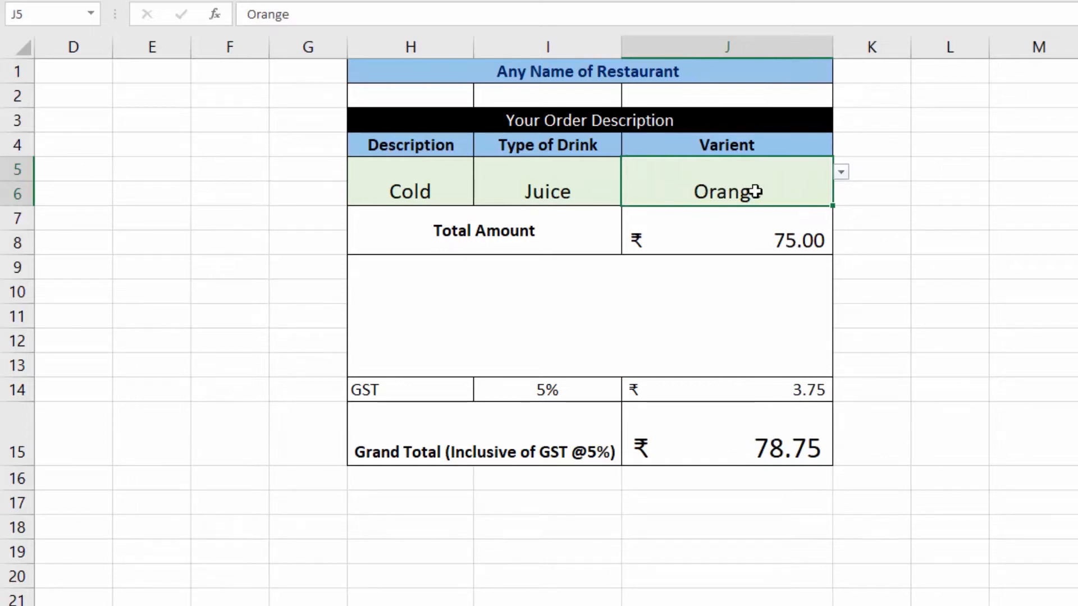
Review the Varient options offered for the juice order without changing the selection.
left_click(841, 173)
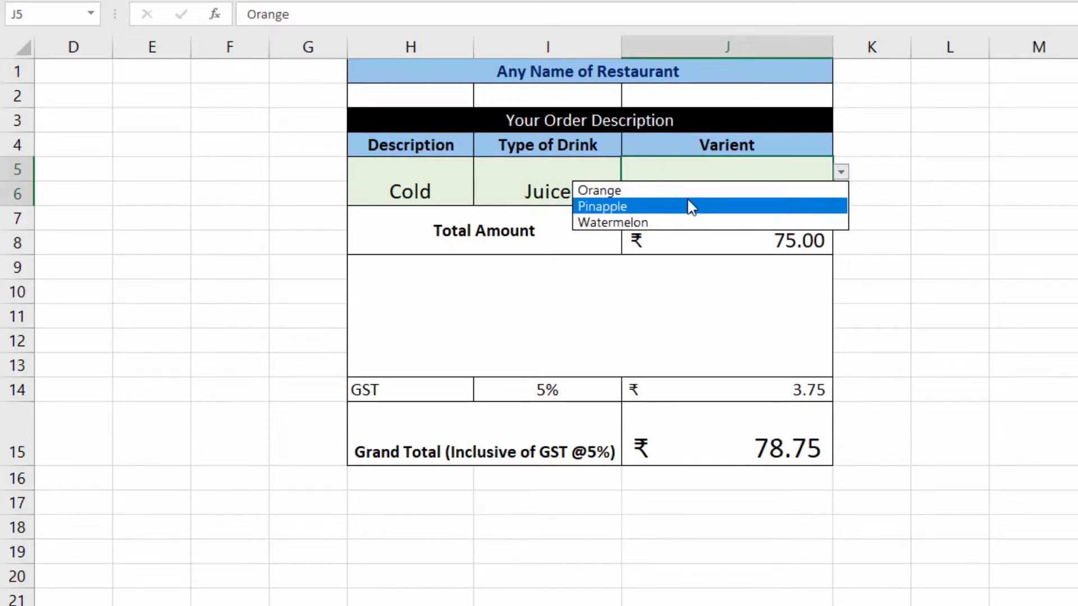
left_click(543, 164)
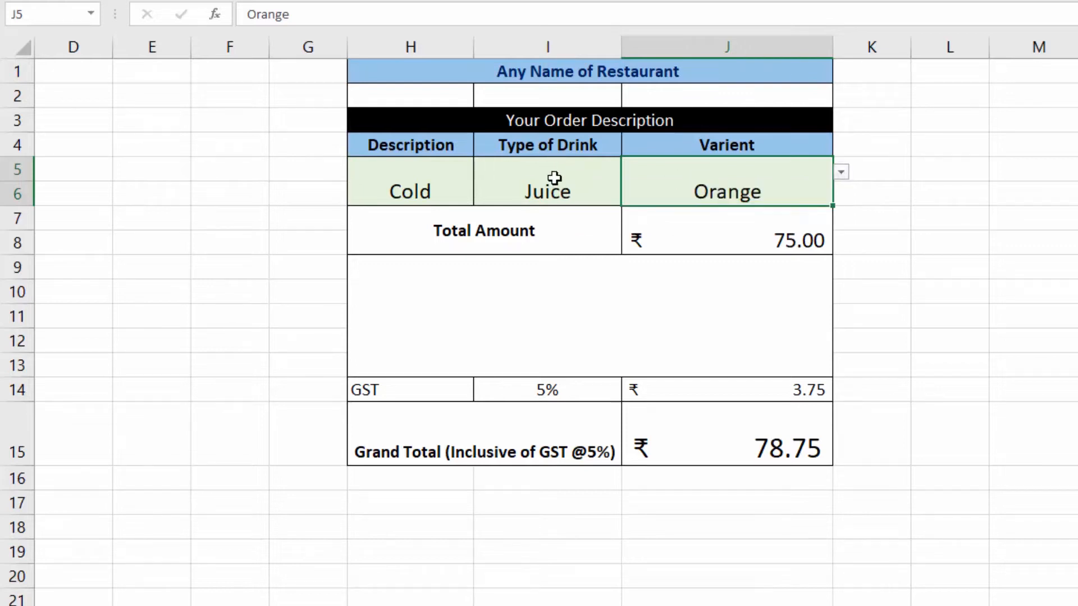
left_click(554, 178)
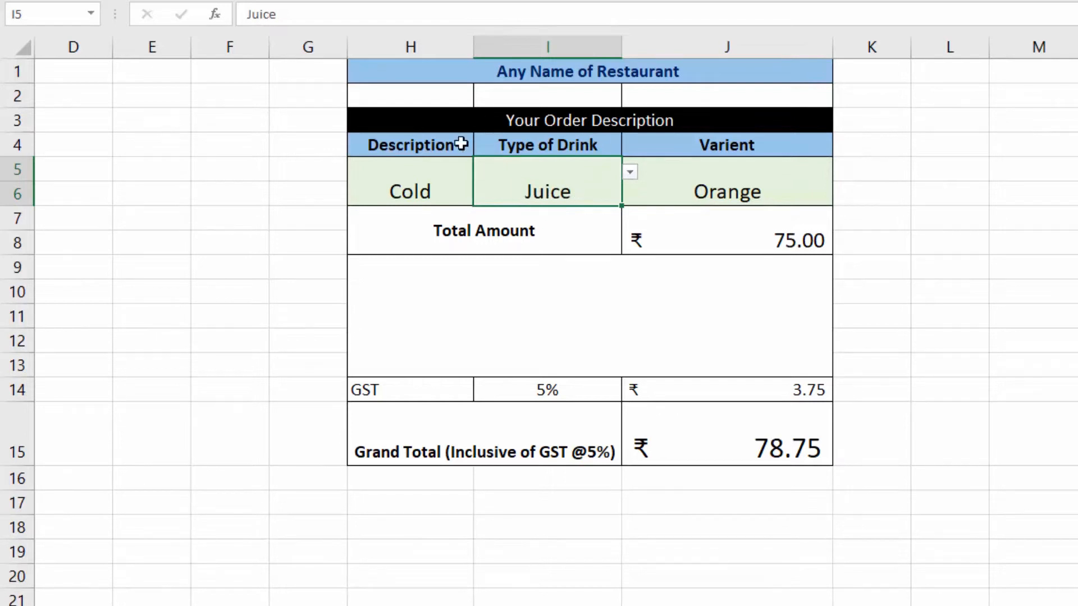
left_click(439, 180)
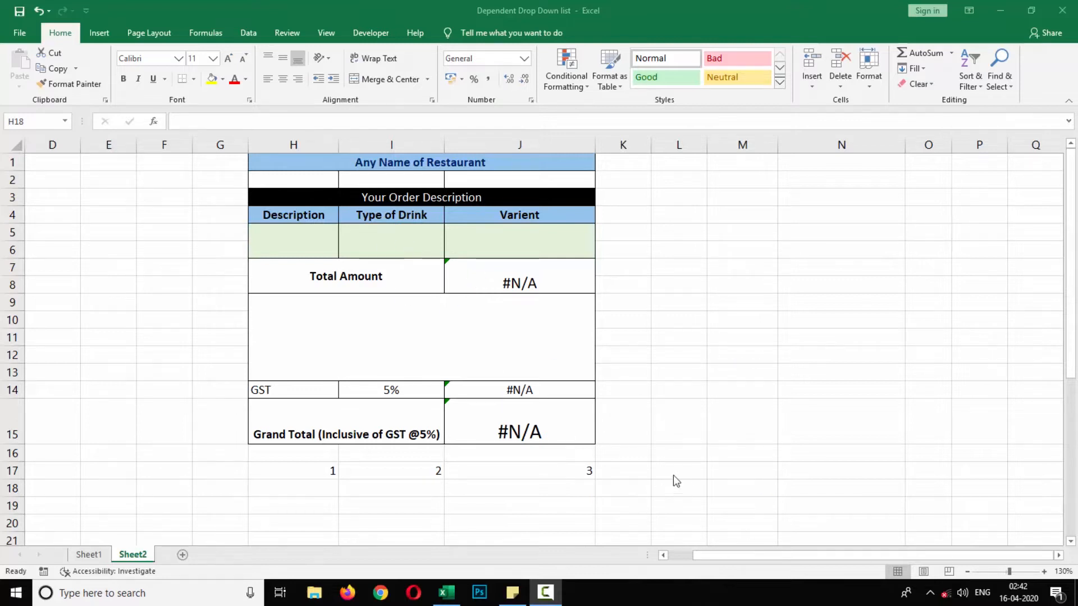
Unhide columns A to C next to column D on Sheet2.
left_click(554, 470)
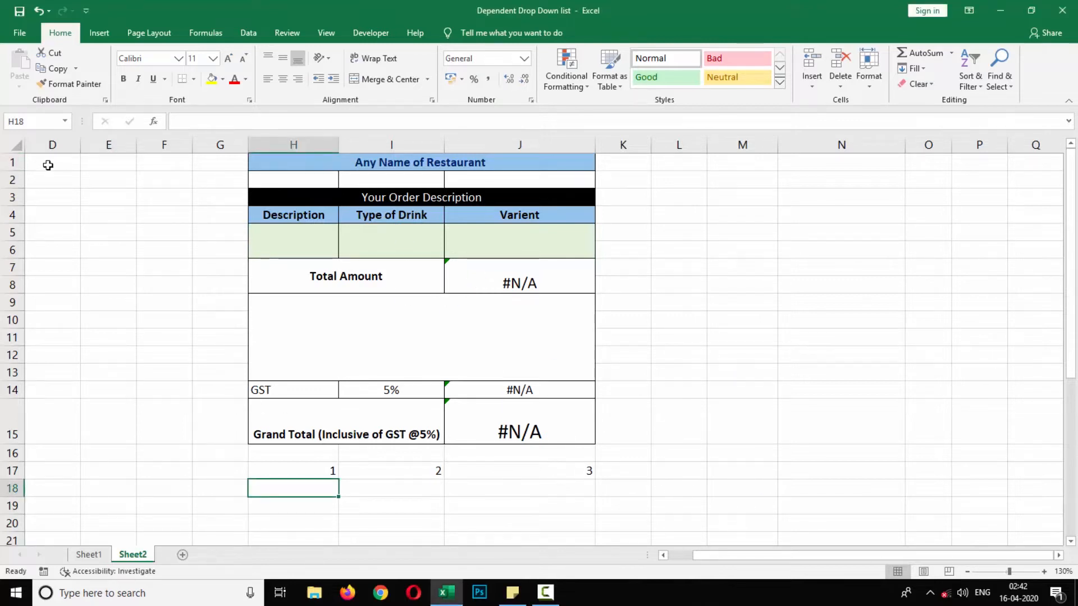
left_click(51, 145)
right_click(56, 145)
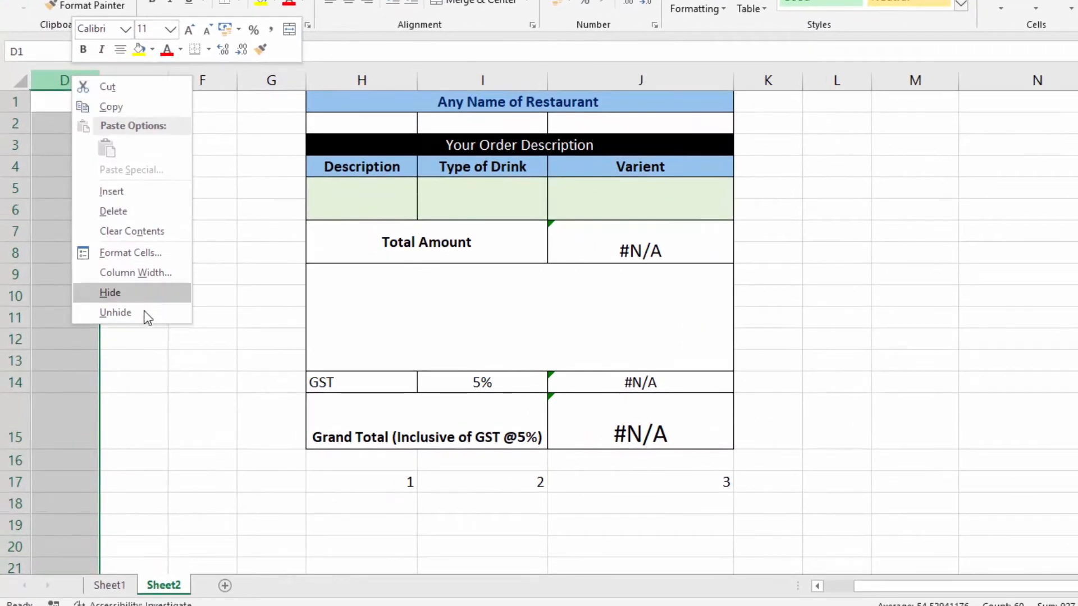
left_click(141, 316)
left_click(228, 296)
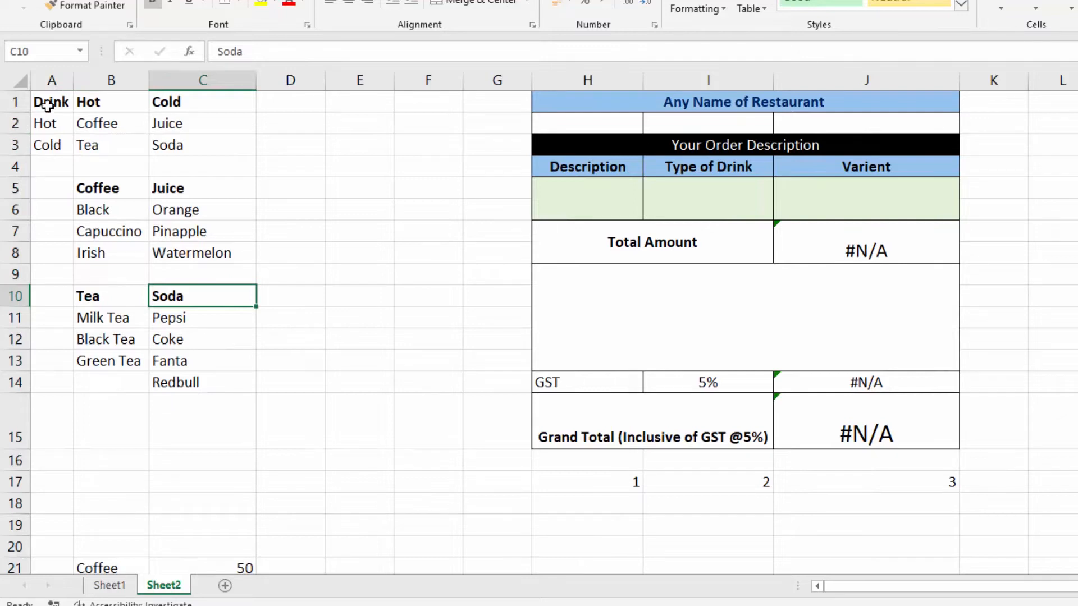
Examine the source lists in columns A to C: drink categories, drink types and the variants under each type.
left_click(53, 103)
left_click(51, 124)
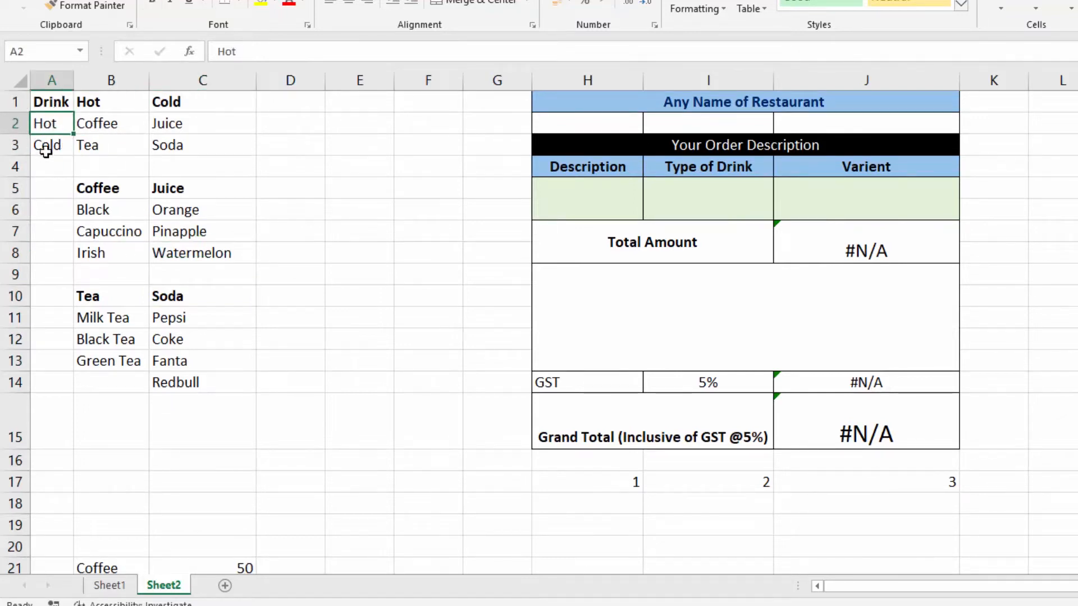
left_click(104, 106)
left_click(108, 124)
left_click(113, 145)
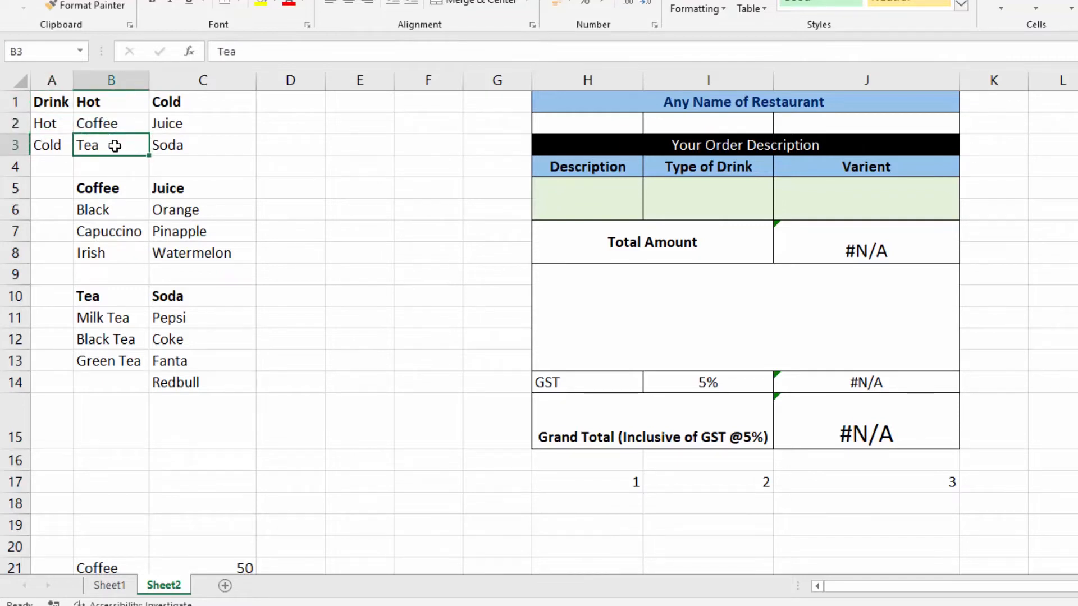
left_click(118, 196)
left_click_drag(113, 233, 114, 254)
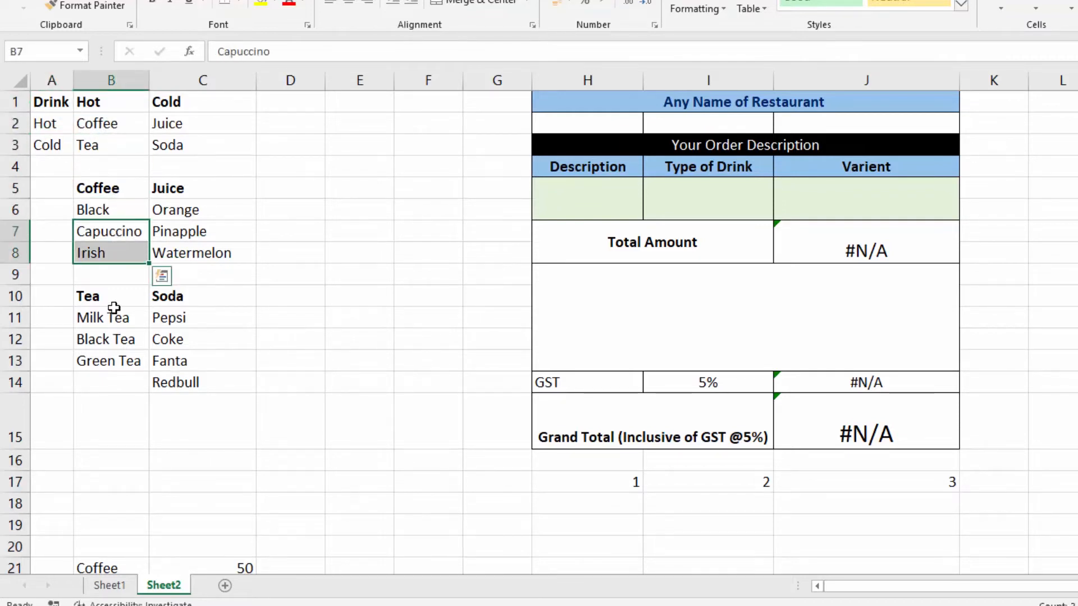
left_click(182, 126)
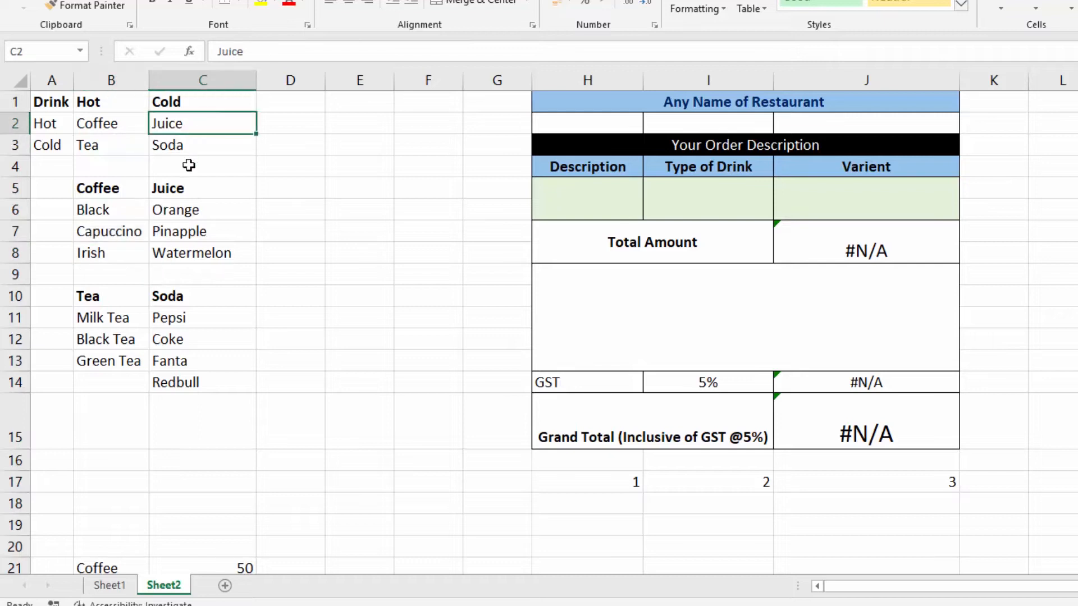
left_click(191, 209)
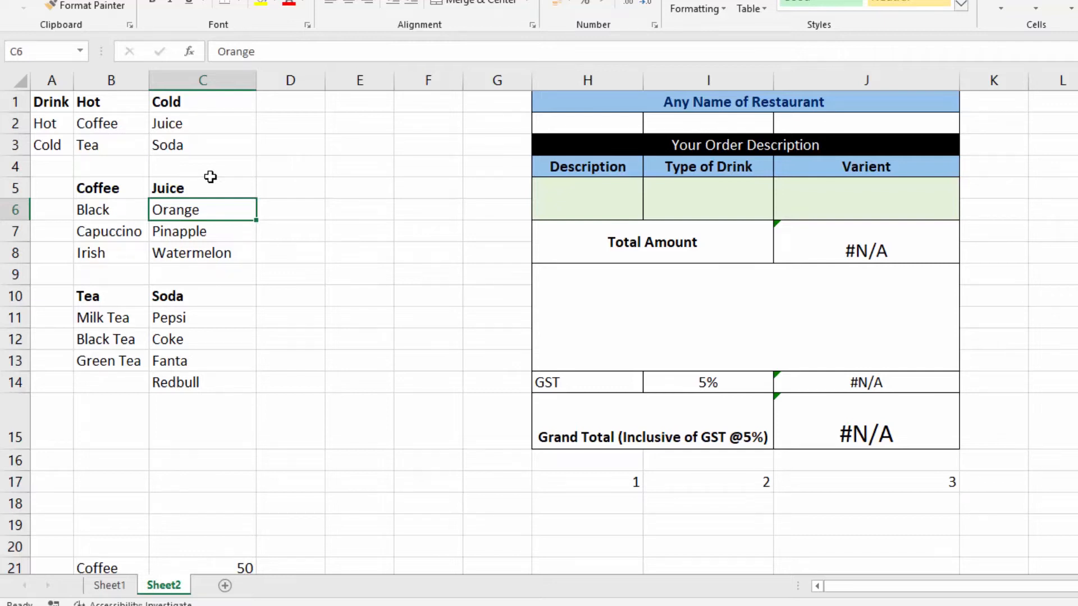
Examine the drink price list in B21:C37 of Sheet2, then return to the Grand Total cell.
left_click(797, 410)
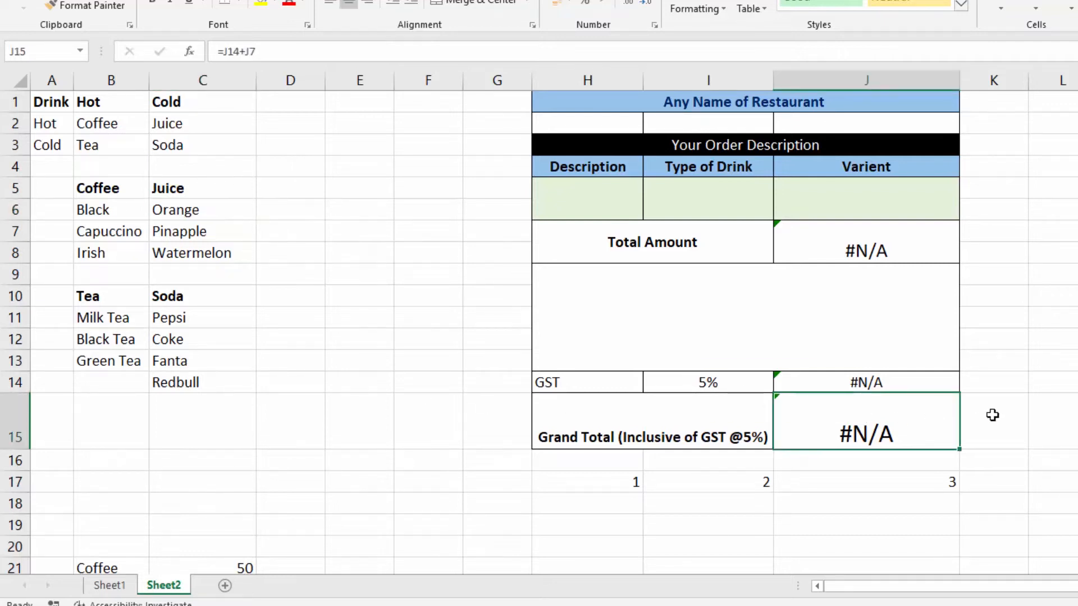
scroll(991, 414, "down", 5)
scroll(354, 307, "up", 4)
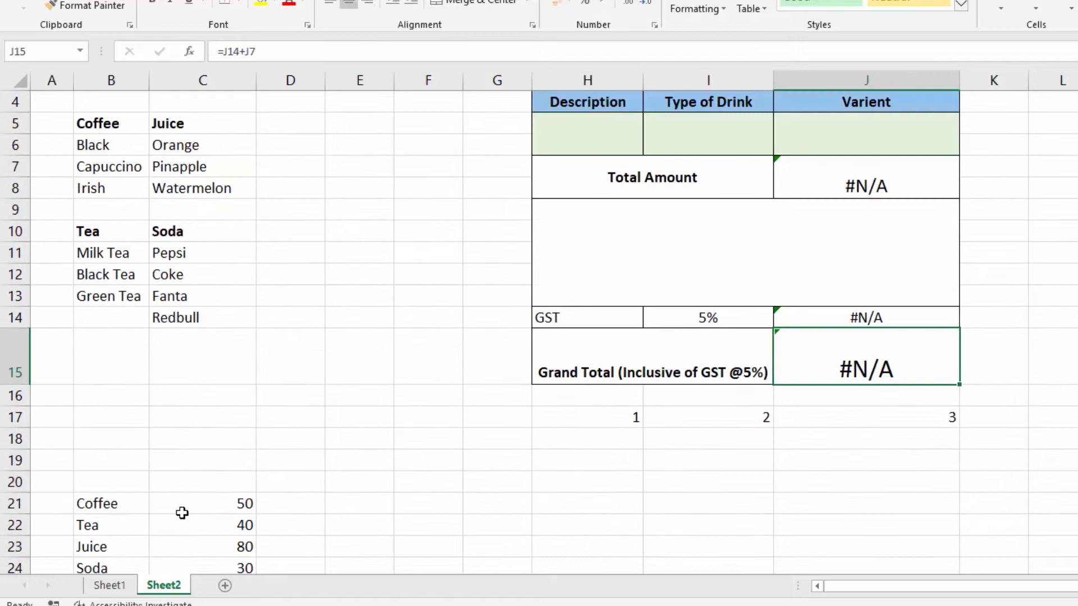
scroll(191, 508, "down", 3)
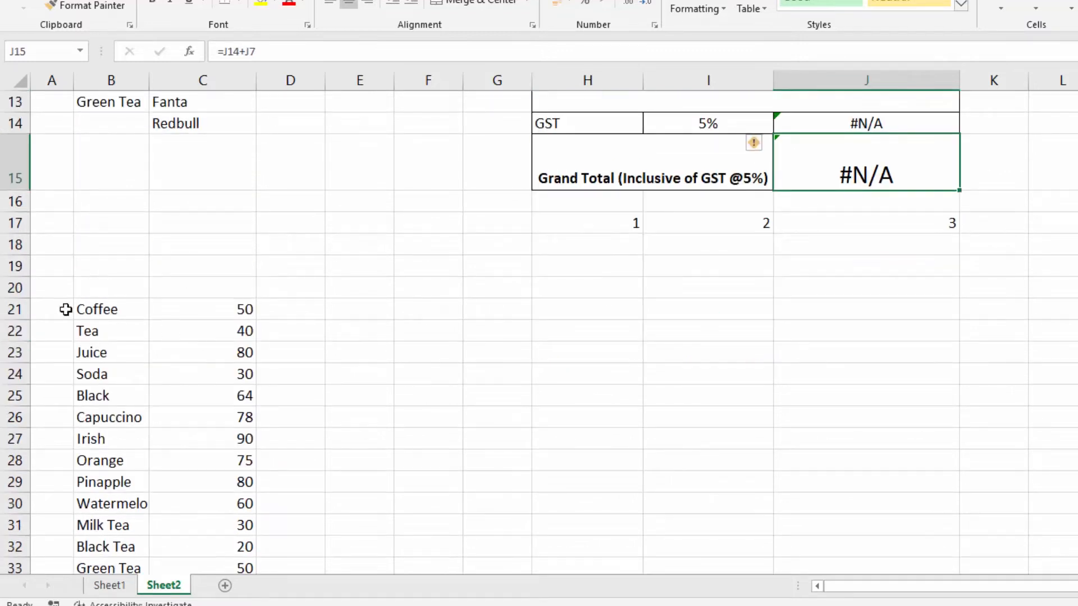
left_click(92, 309)
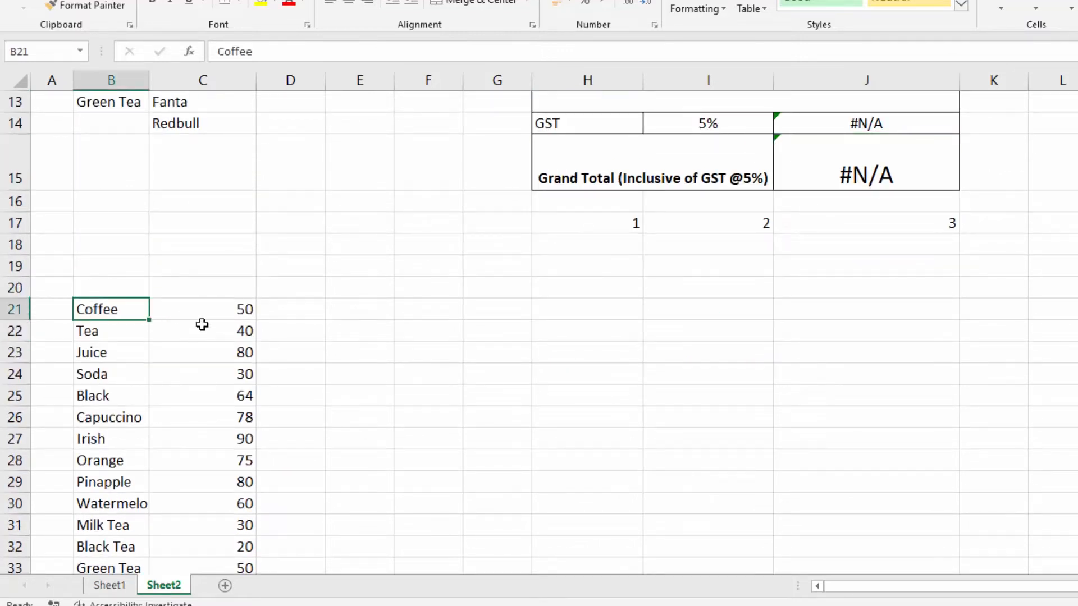
scroll(197, 448, "down", 2)
scroll(197, 448, "up", 6)
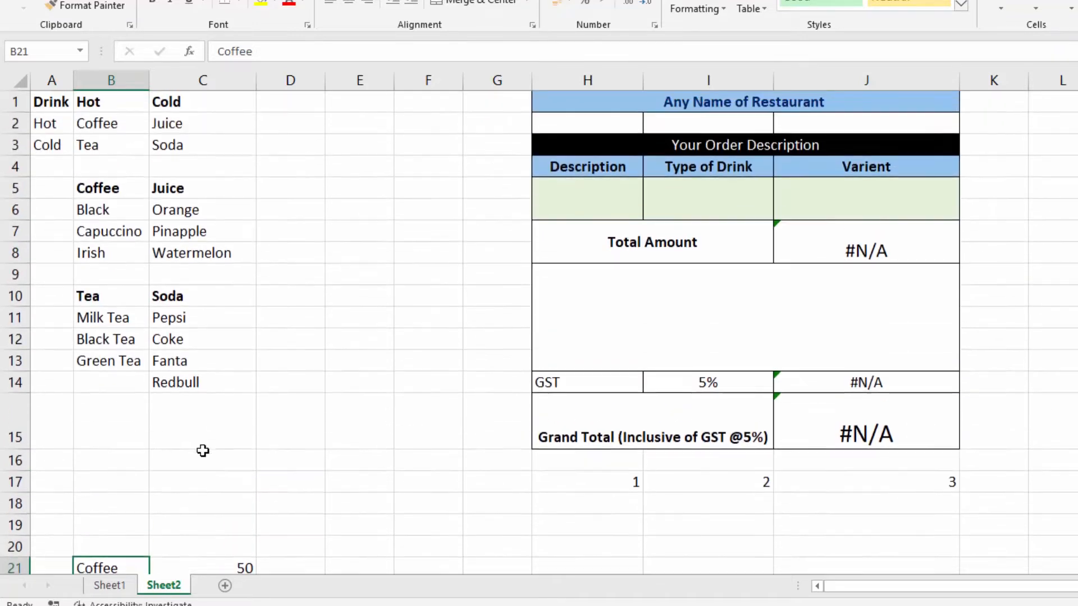
scroll(927, 289, "down", 3)
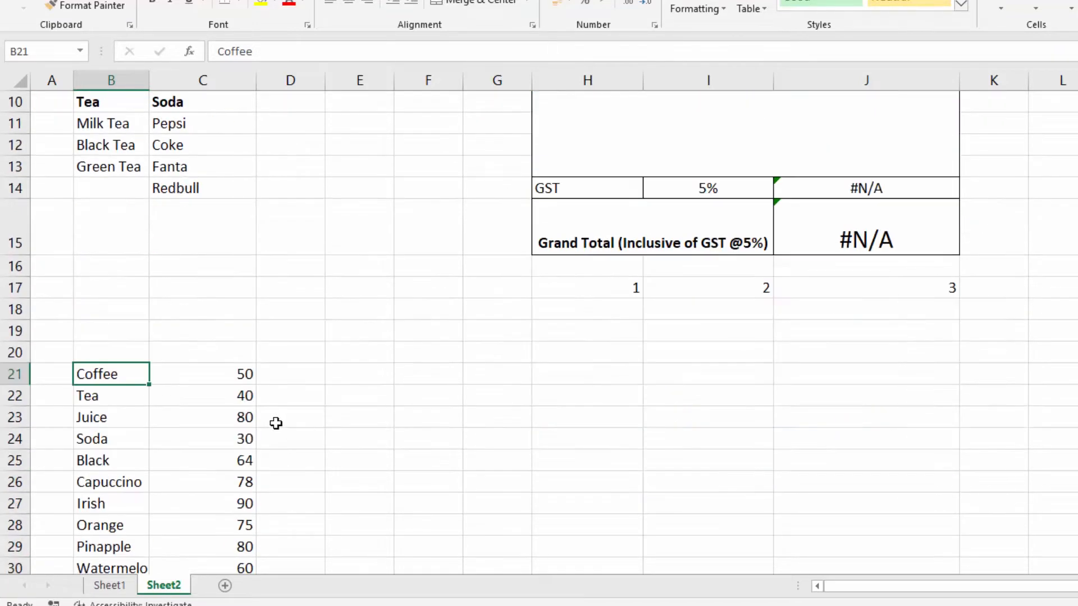
scroll(238, 449, "down", 3)
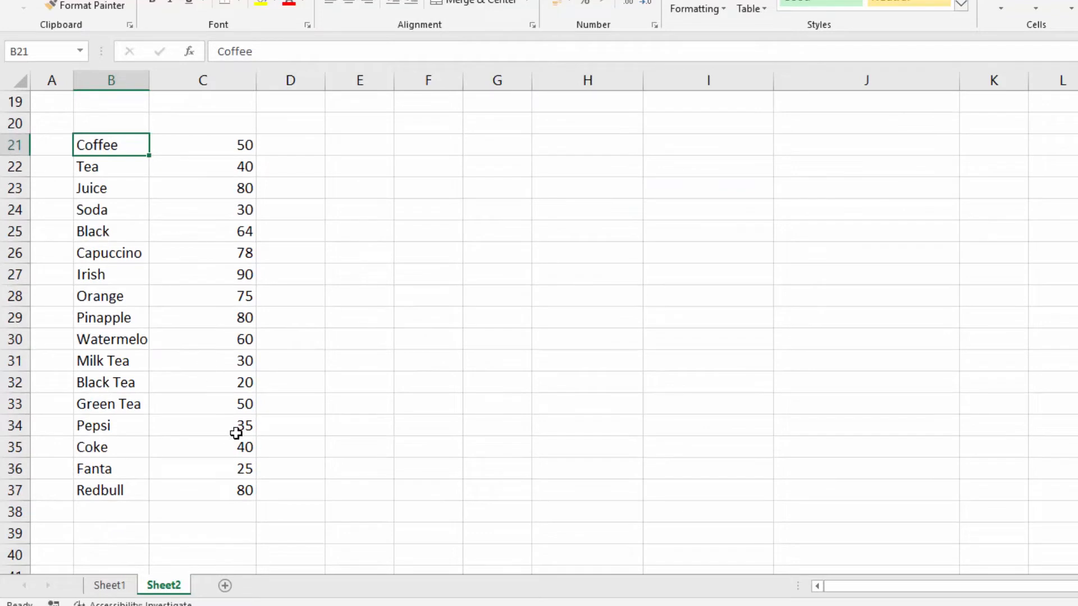
scroll(222, 412, "up", 6)
left_click(915, 425)
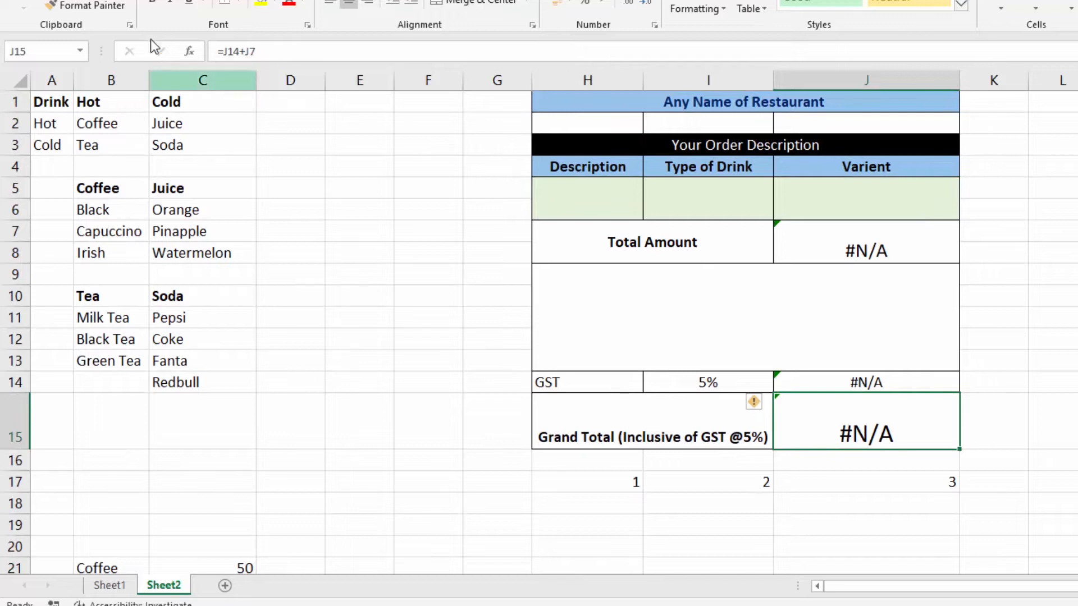
Create a new blank workbook.
left_click(21, 1)
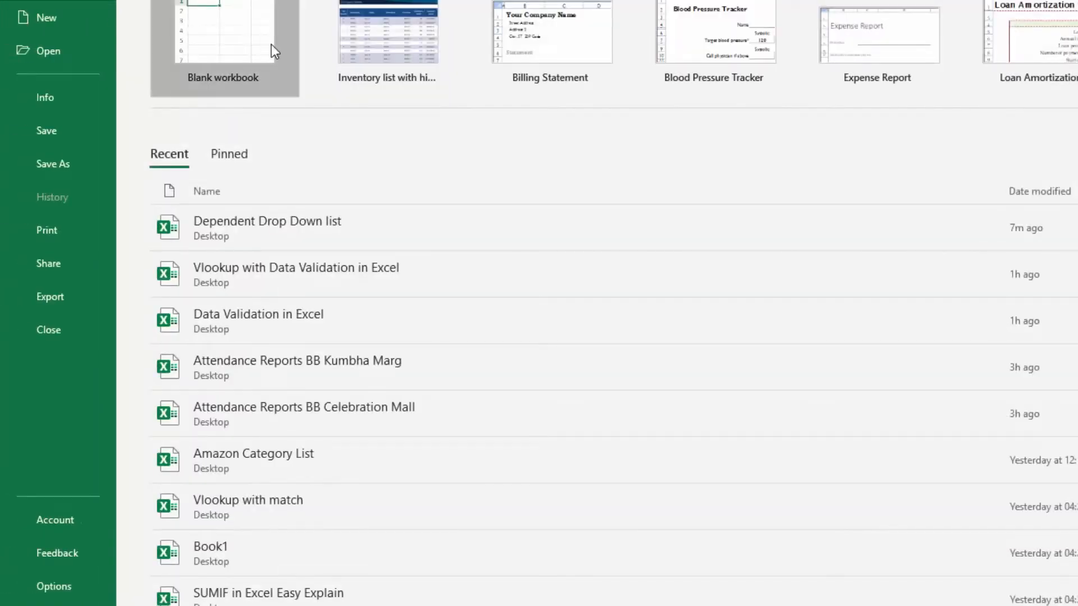
left_click(271, 45)
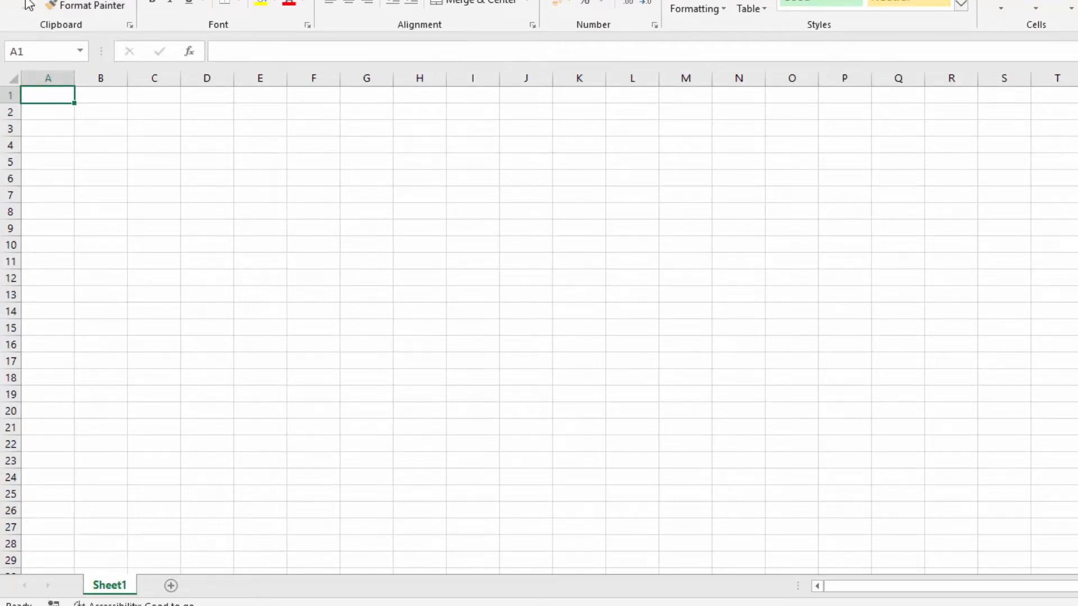
left_click(22, 2)
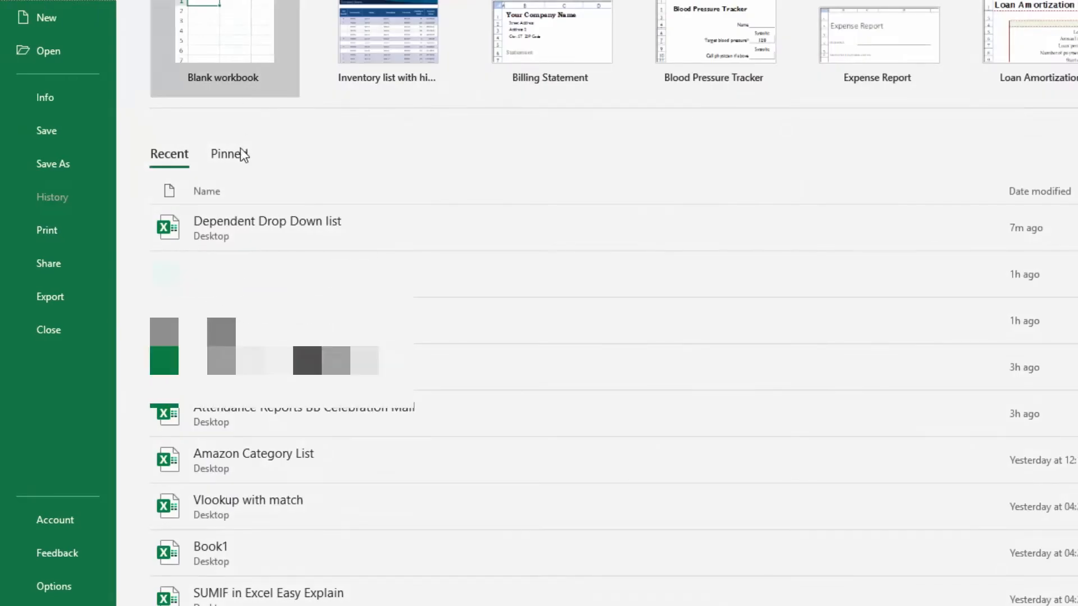
key("Escape")
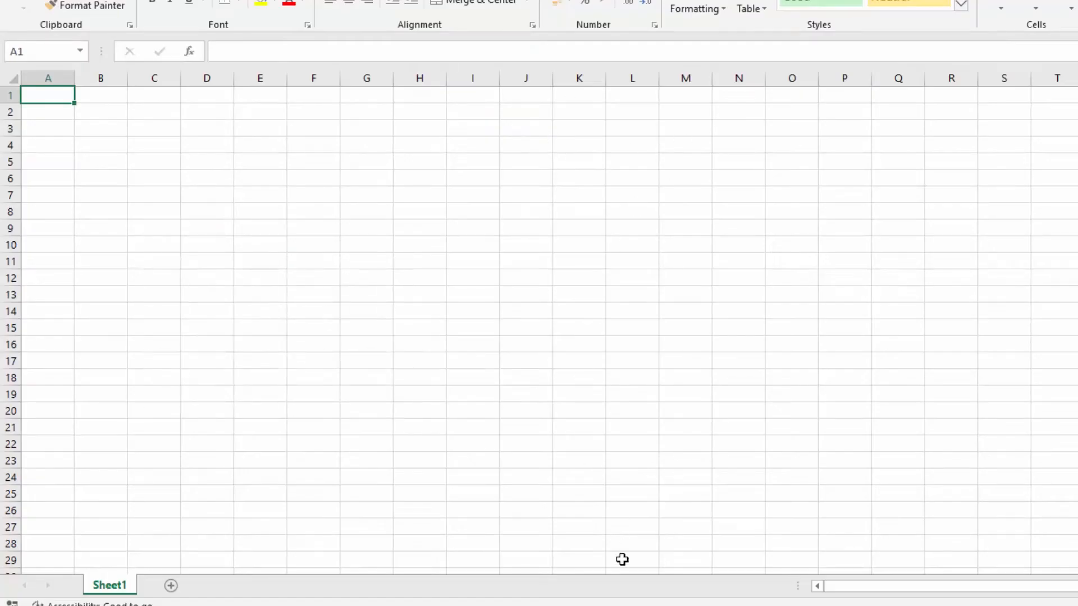
Copy the source lists in A1:C14 of the original workbook's Sheet2 and paste them as values at A1 in the new workbook.
left_click(577, 558)
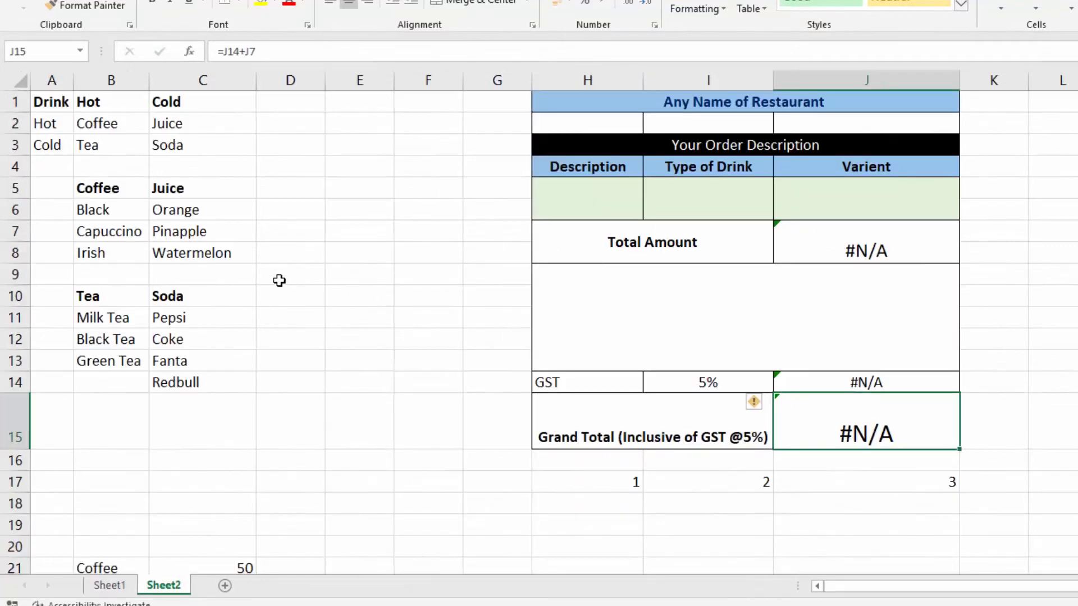
left_click(613, 594)
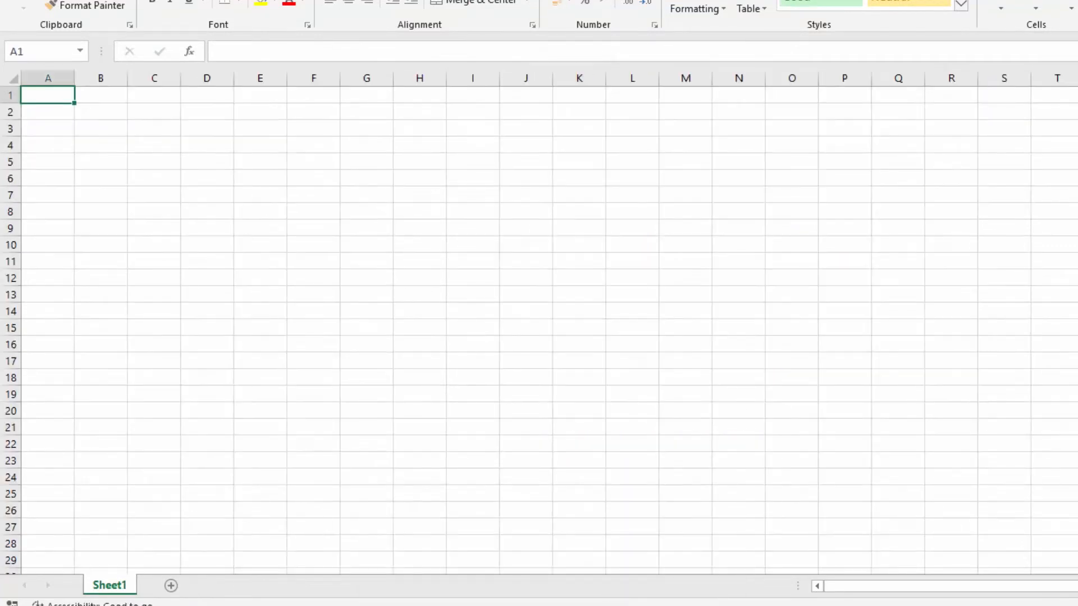
mouse_move(550, 603)
left_click(430, 558)
left_click_drag(49, 100, 216, 380)
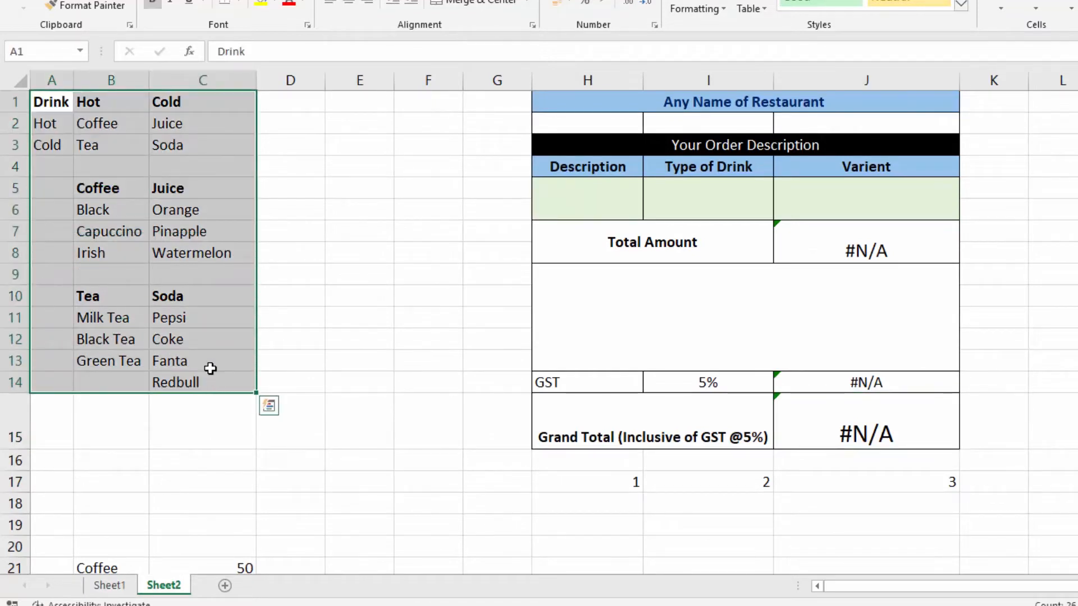
key("ctrl+c")
left_click(635, 574)
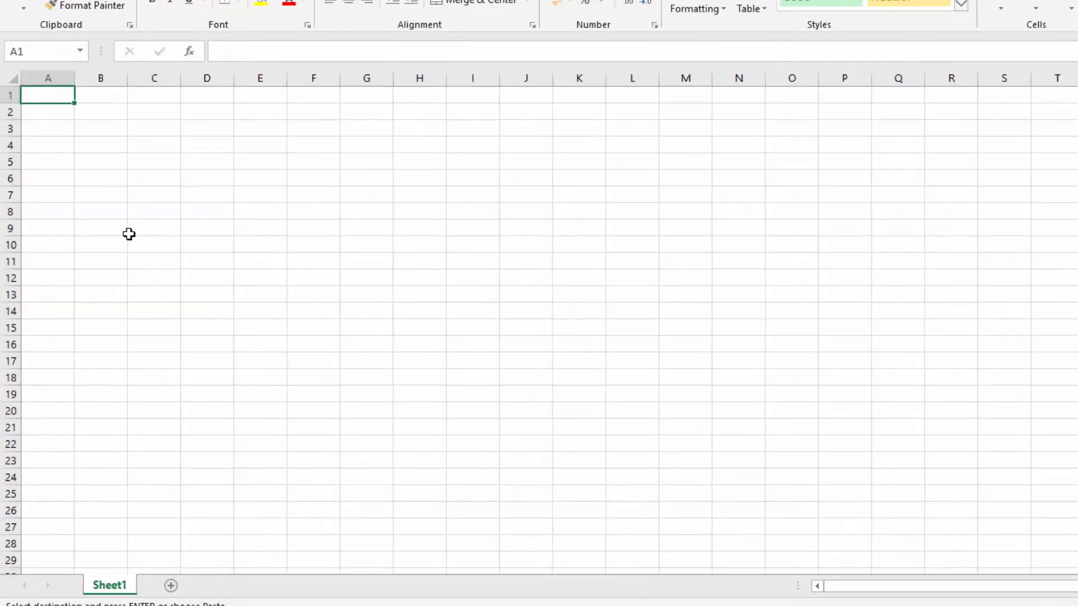
key("ctrl+alt+v")
left_click(876, 93)
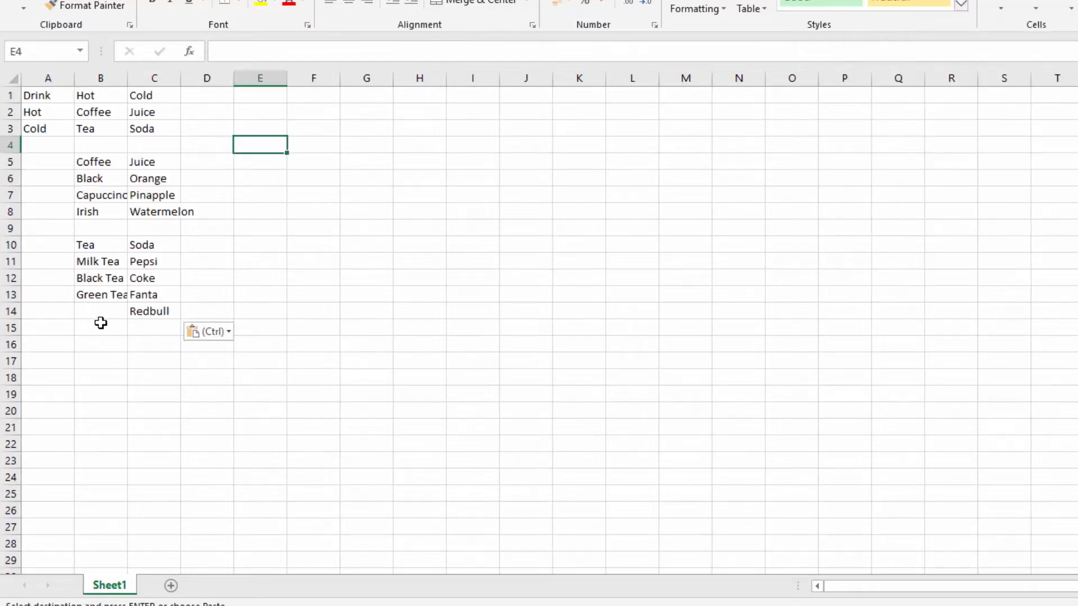
Copy the order table H3:J6, from Your Order Description through the green entry cells, and paste it at J5 in the new workbook.
left_click(520, 560)
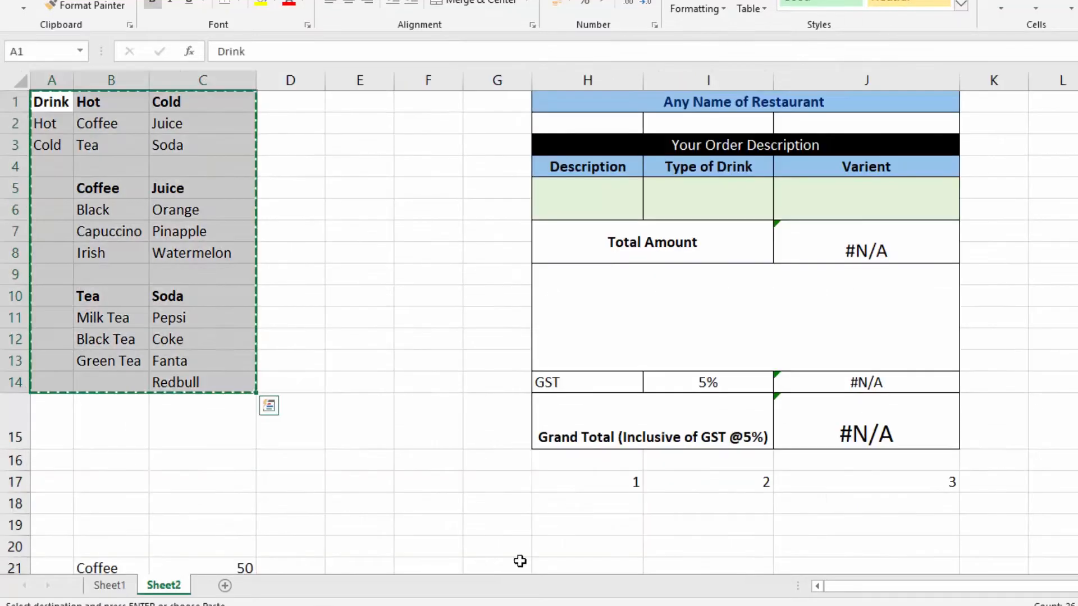
left_click(728, 314)
key("Escape")
left_click_drag(558, 144, 785, 193)
key("ctrl+c")
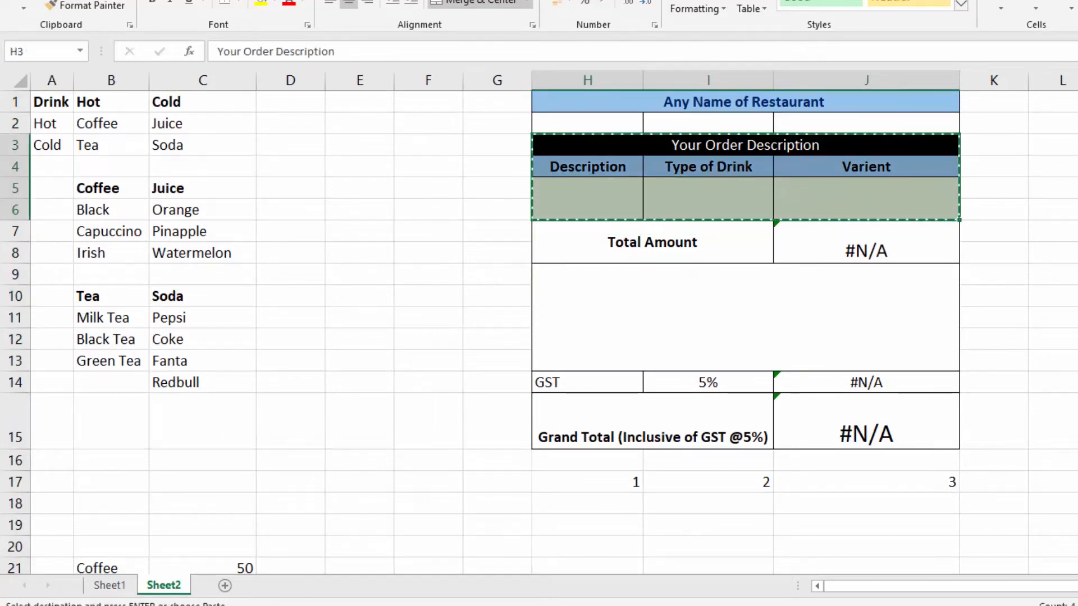
mouse_move(547, 605)
left_click(672, 562)
left_click(526, 165)
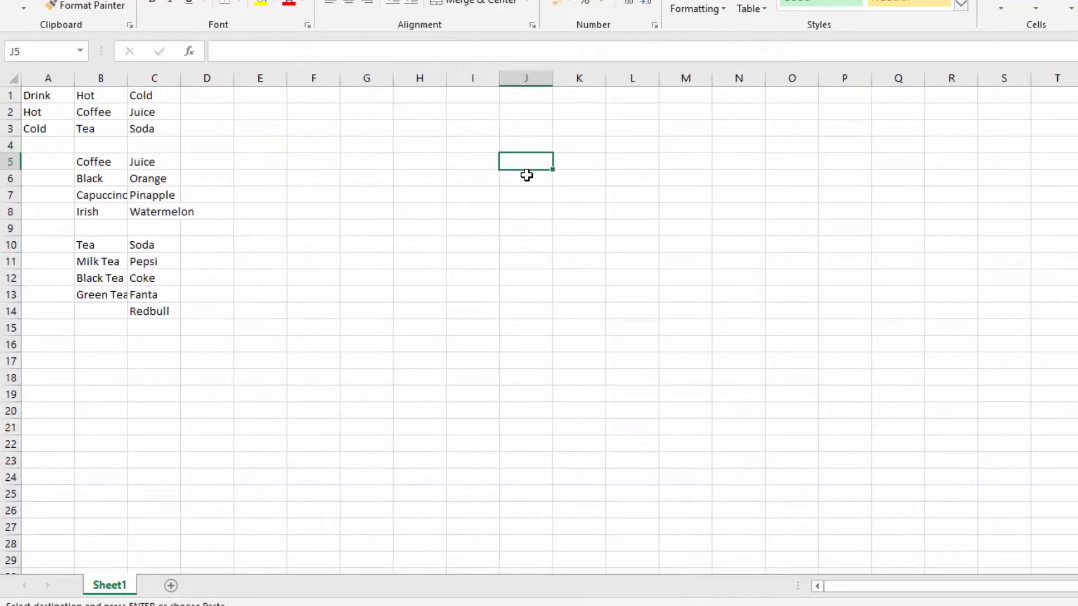
key("ctrl+v")
Widen columns J, K and L so the Description, Type of Drink and Varient headers fit.
left_click_drag(553, 78, 564, 78)
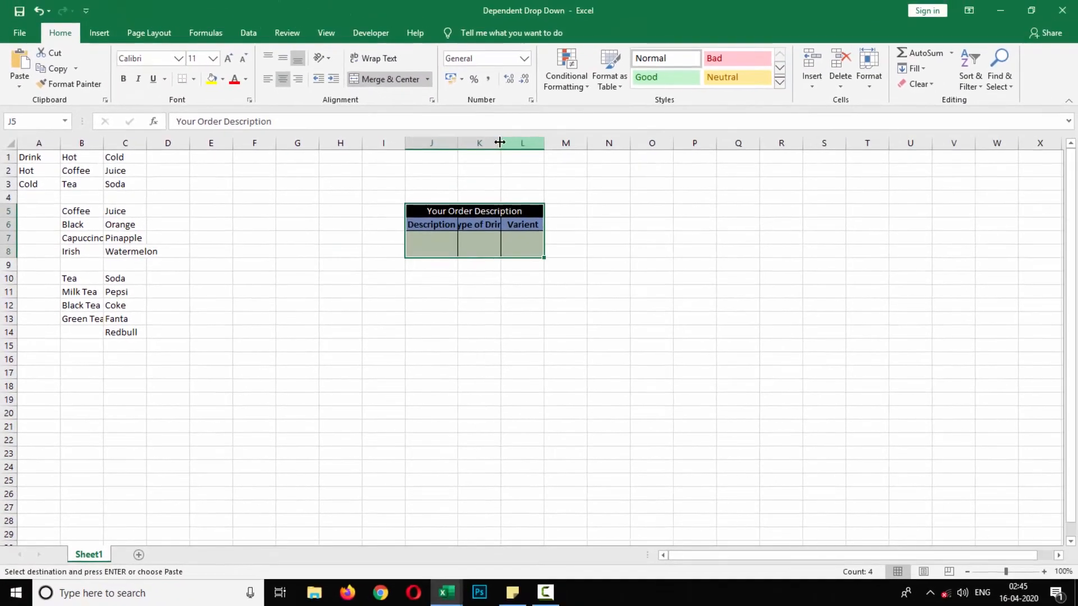
left_click_drag(499, 143, 591, 144)
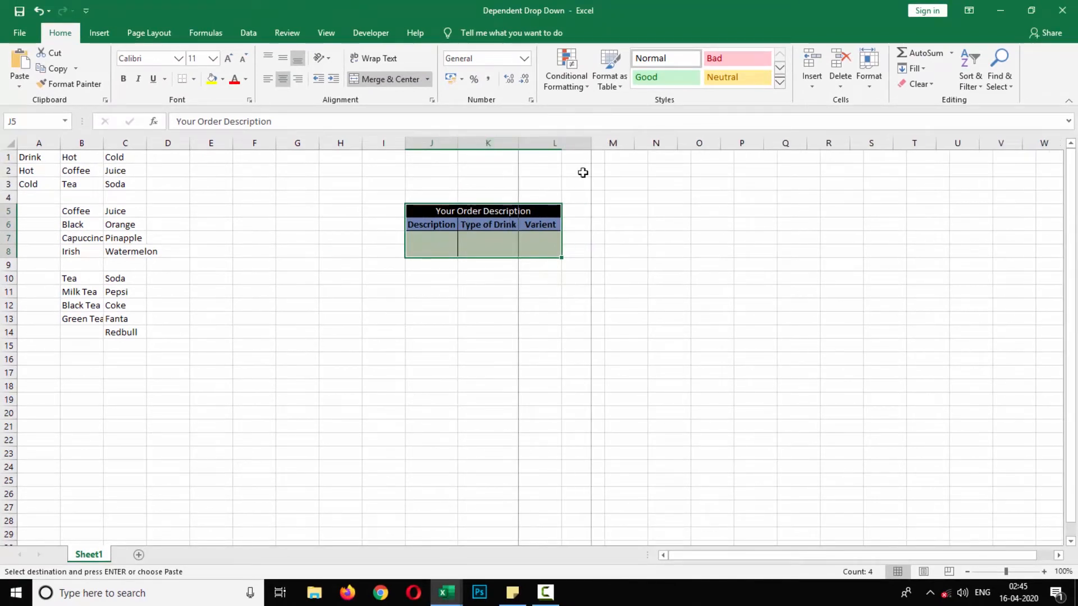
left_click(548, 305)
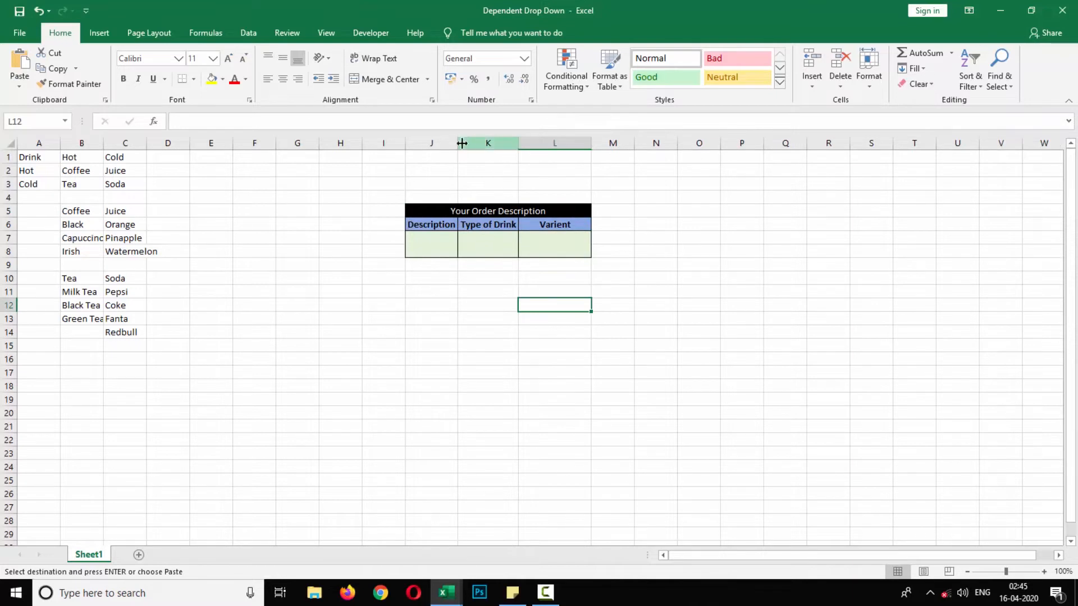
scroll(584, 279, "up", 4)
Clear all data validation from the green entry cells J7:L8 in the pasted order table.
left_click(644, 292)
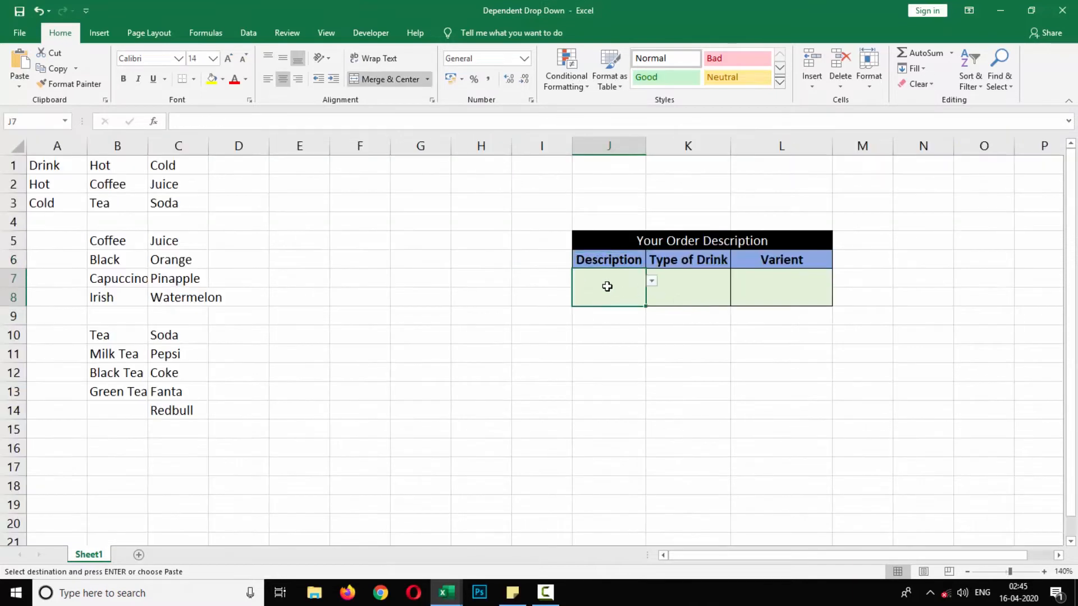
left_click(815, 291)
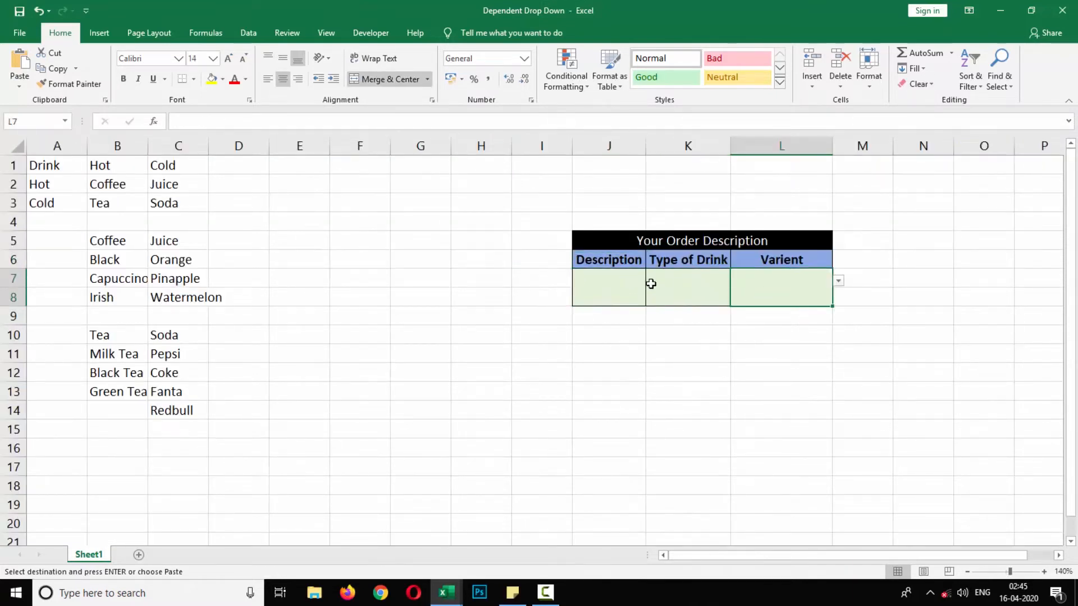
left_click_drag(606, 280, 786, 283)
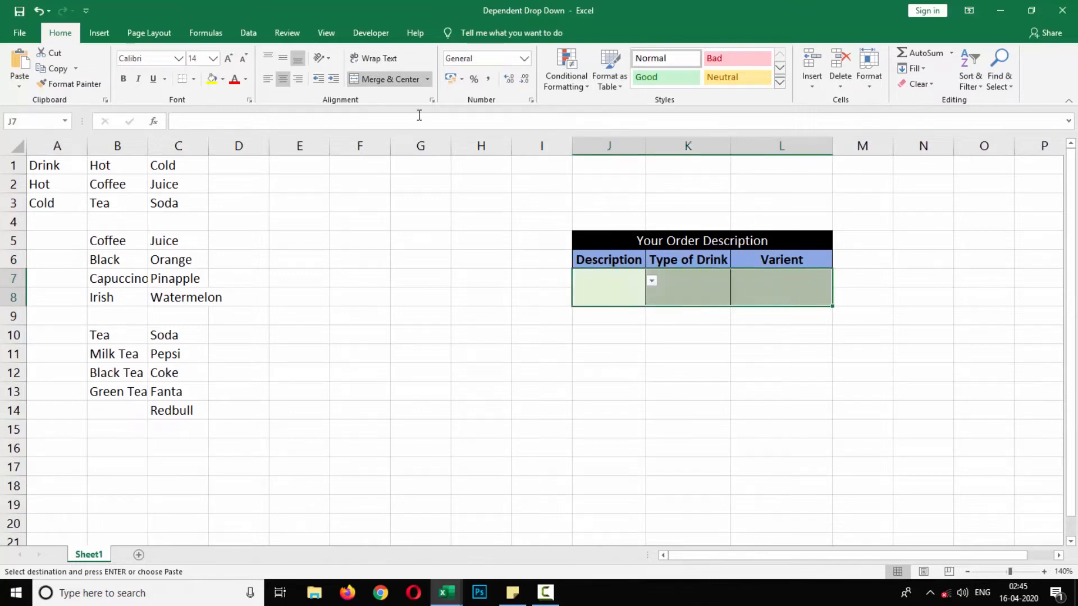
left_click(249, 33)
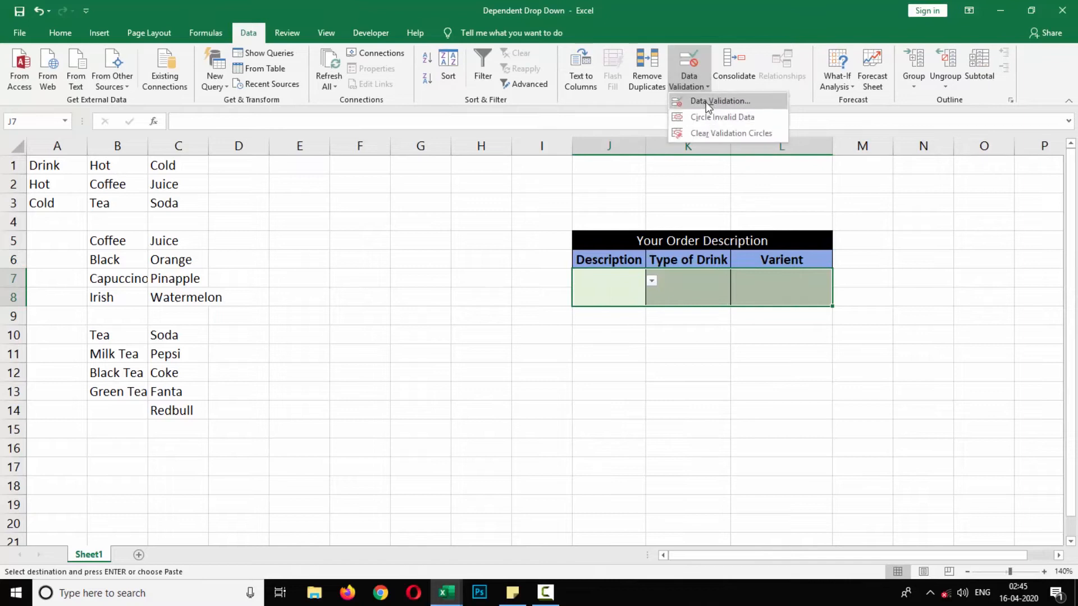
left_click(720, 101)
left_click(516, 338)
left_click(731, 168)
left_click(723, 287)
left_click(724, 288)
left_click(888, 289)
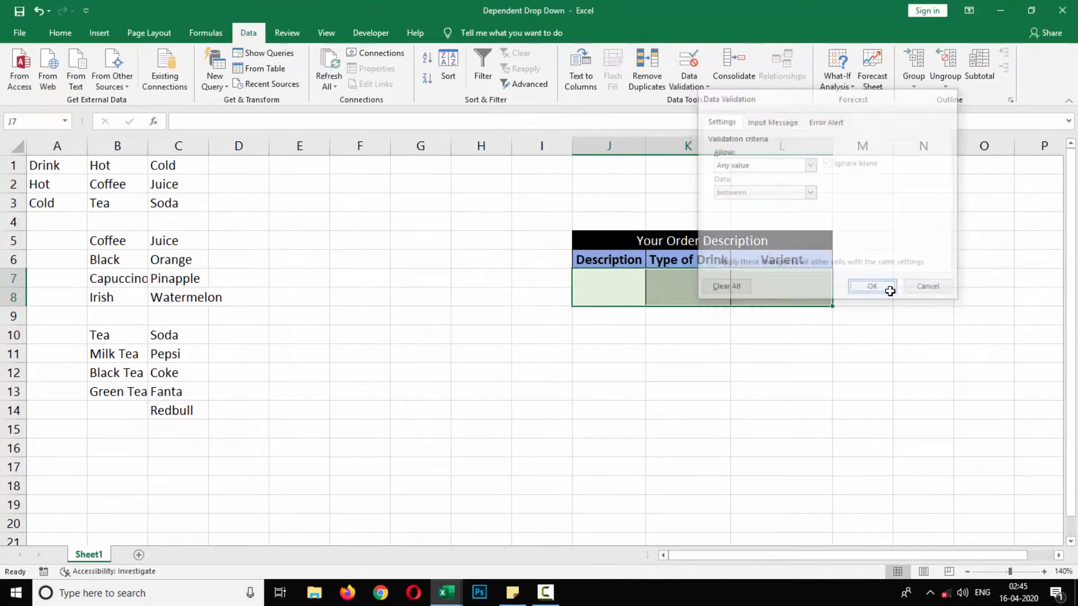
Check the Description, Type of Drink and Varient entry cells for leftover drop-down lists.
left_click(788, 314)
left_click(778, 290)
left_click(686, 285)
left_click(589, 280)
left_click(655, 284)
left_click(671, 314)
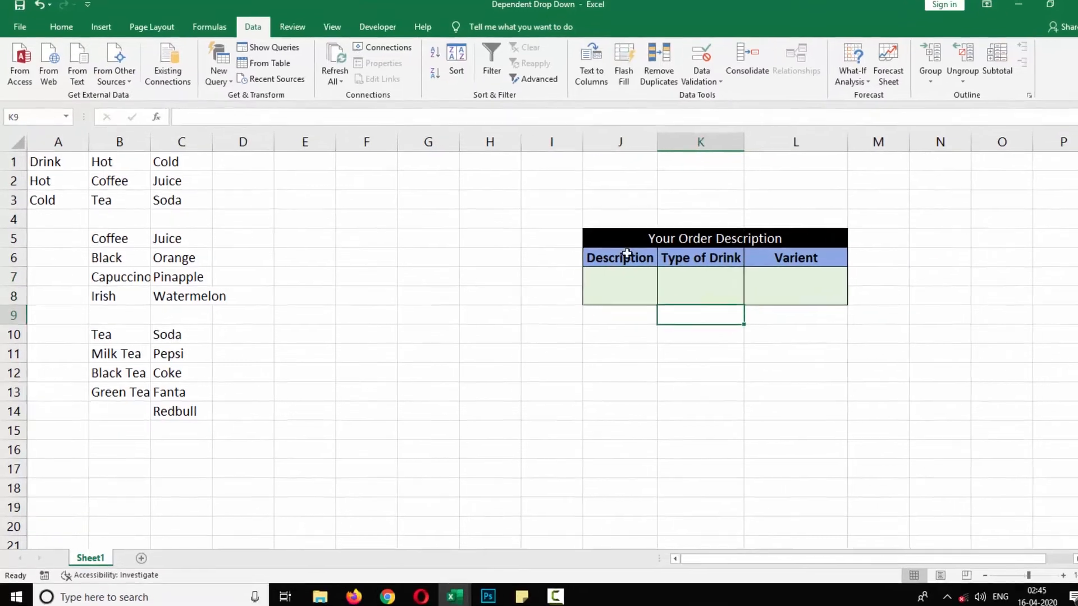
left_click_drag(625, 243, 776, 290)
left_click(779, 356)
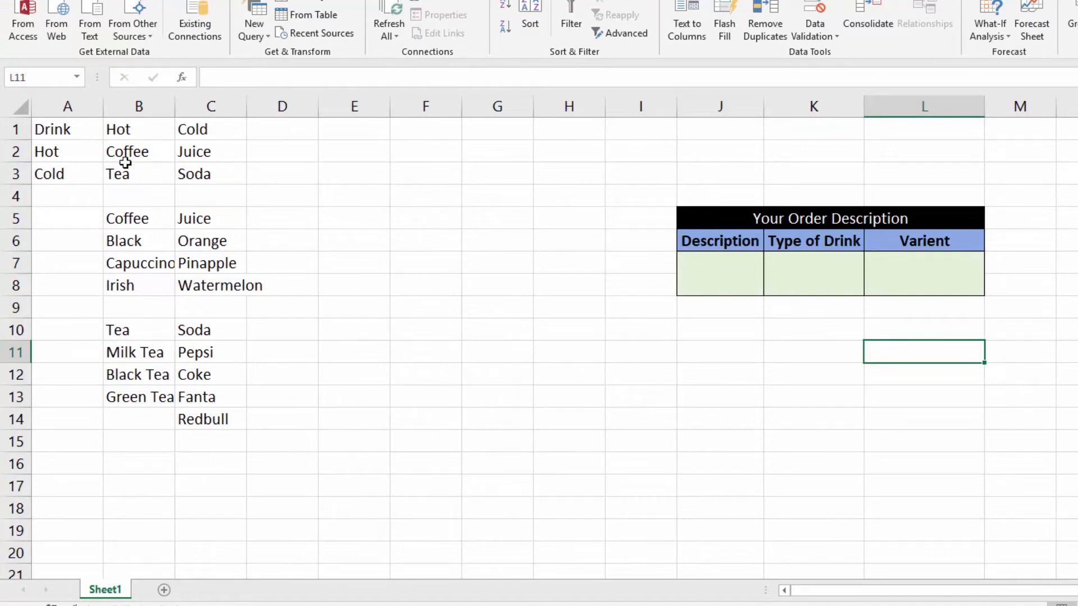
Examine the copied source lists: the Drink categories, the Hot and Cold types, and the variants under each type.
left_click(66, 135)
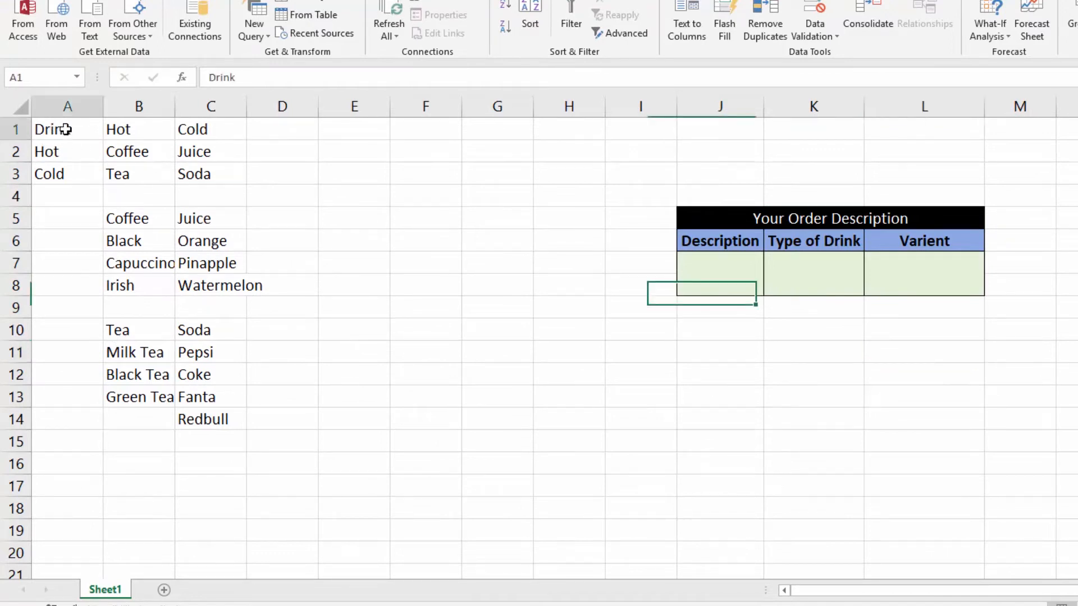
left_click_drag(60, 151, 58, 174)
left_click_drag(146, 156, 144, 171)
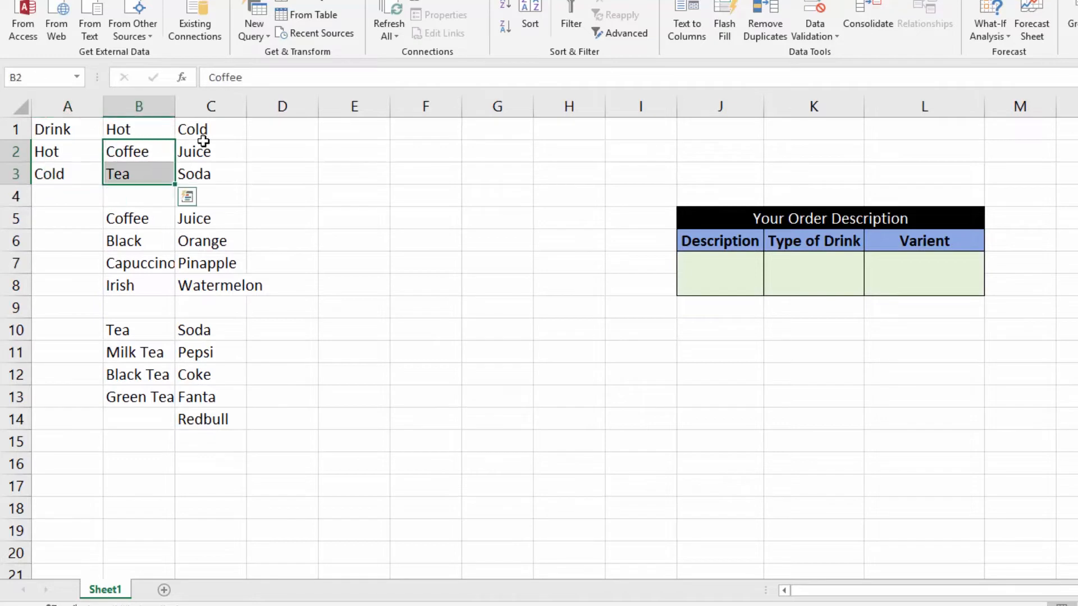
left_click_drag(215, 151, 214, 170)
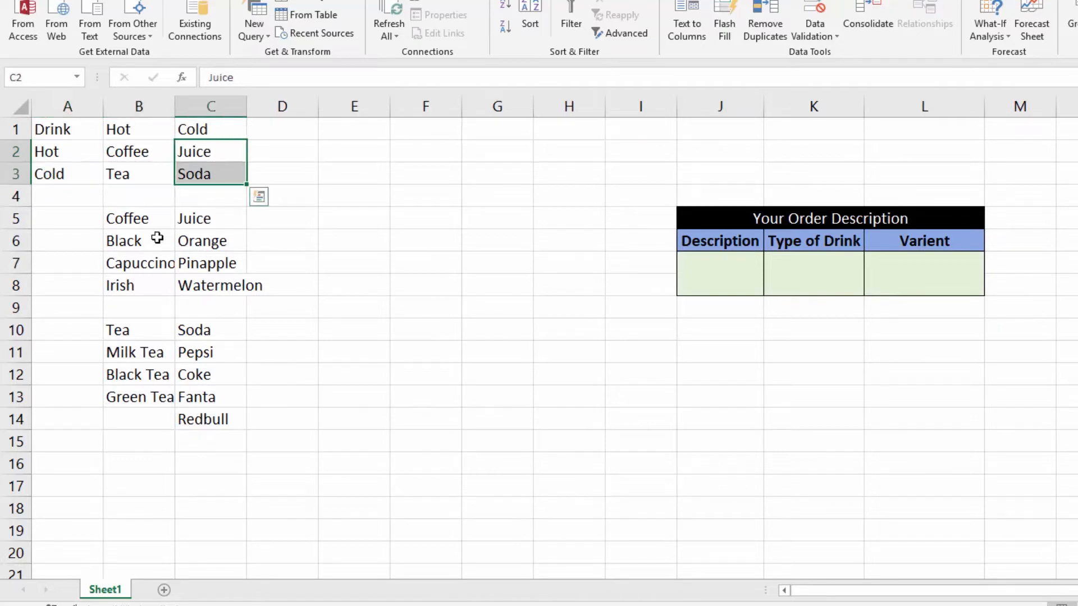
left_click_drag(135, 247, 134, 286)
left_click_drag(209, 241, 210, 286)
left_click_drag(216, 352, 217, 403)
Add list validation to the Description entry cell J7 using the Hot and Cold categories in A2:A3 as the source.
left_click(803, 330)
left_click(721, 274)
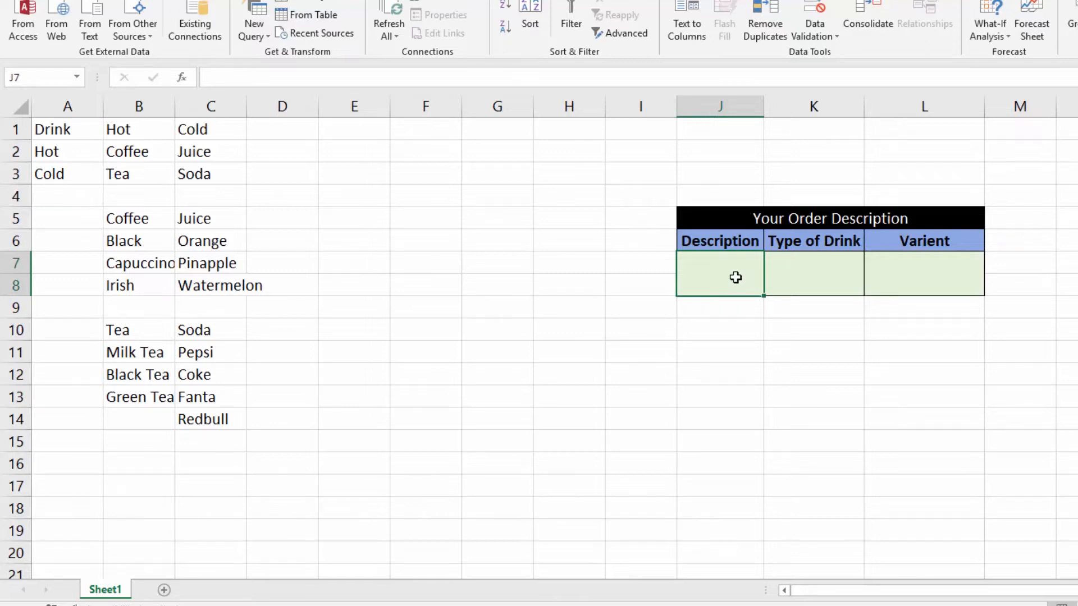
left_click(737, 336)
left_click(741, 269)
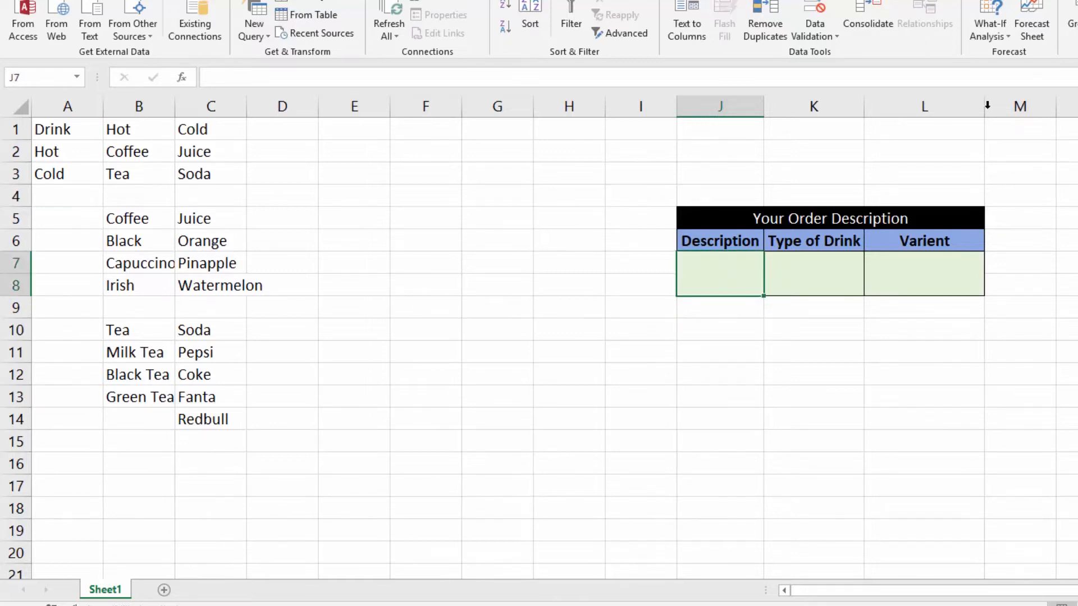
left_click(824, 36)
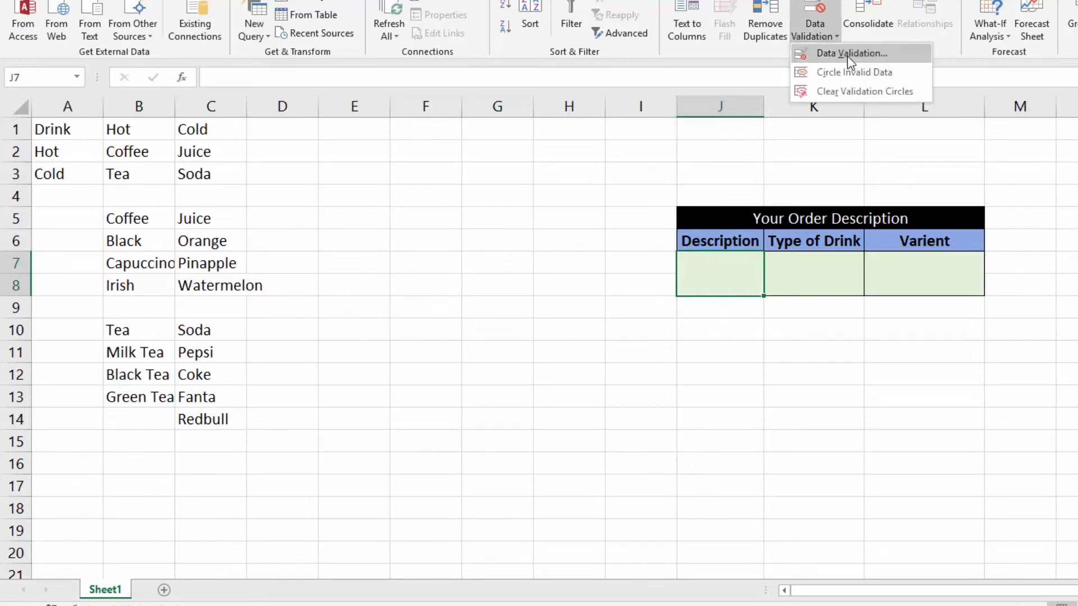
left_click(847, 55)
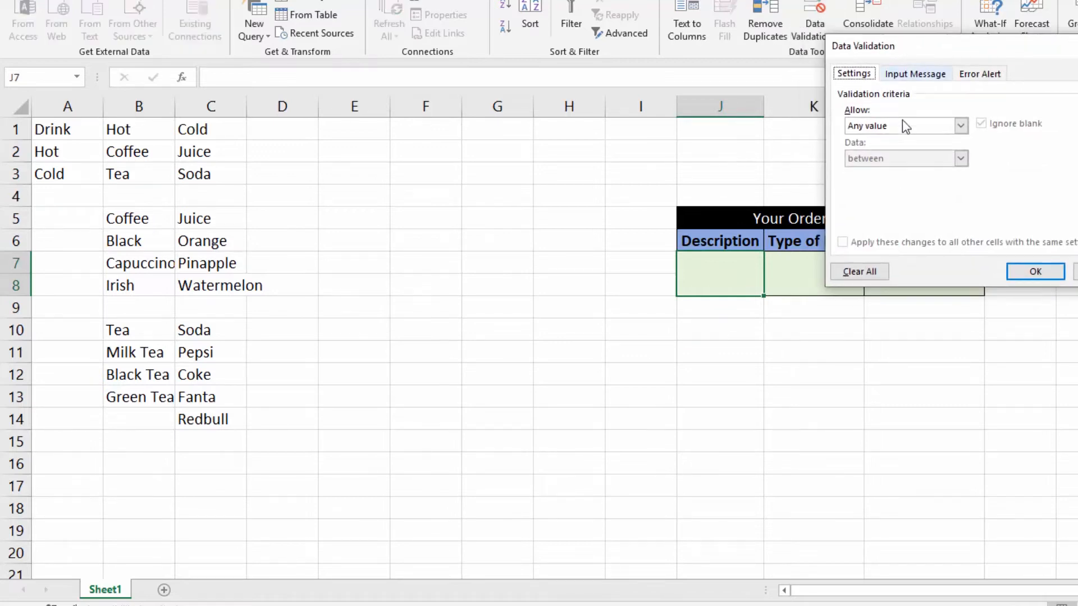
left_click(890, 128)
left_click(902, 169)
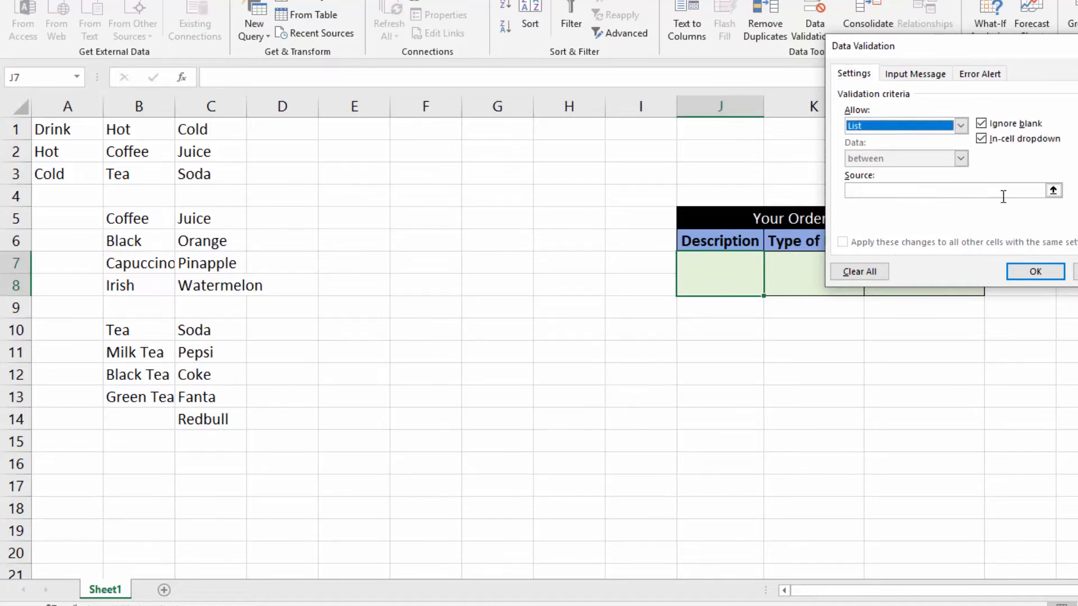
left_click(939, 192)
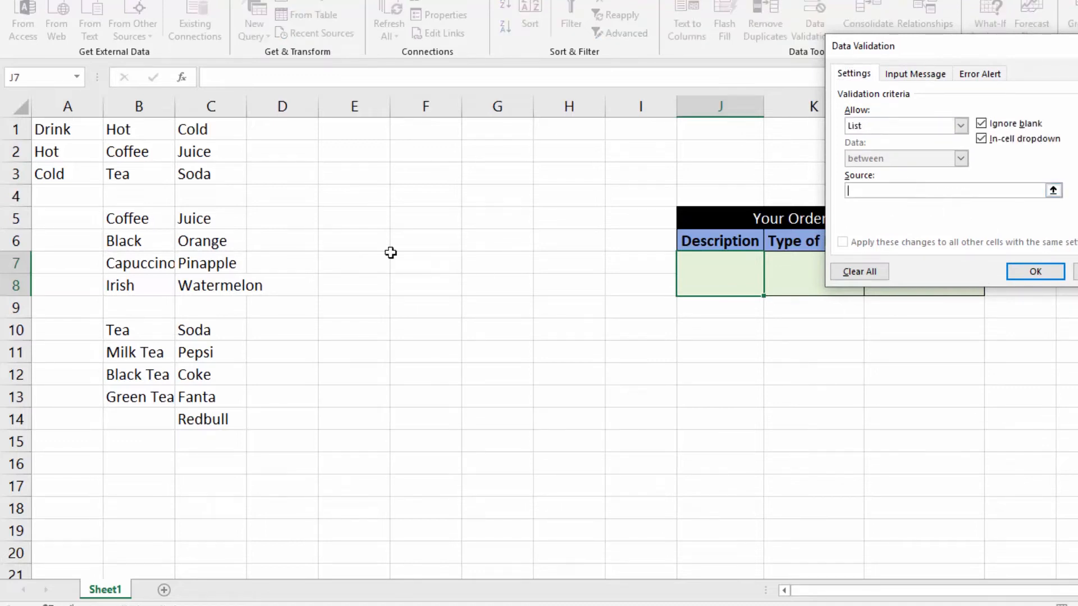
left_click_drag(75, 146, 75, 169)
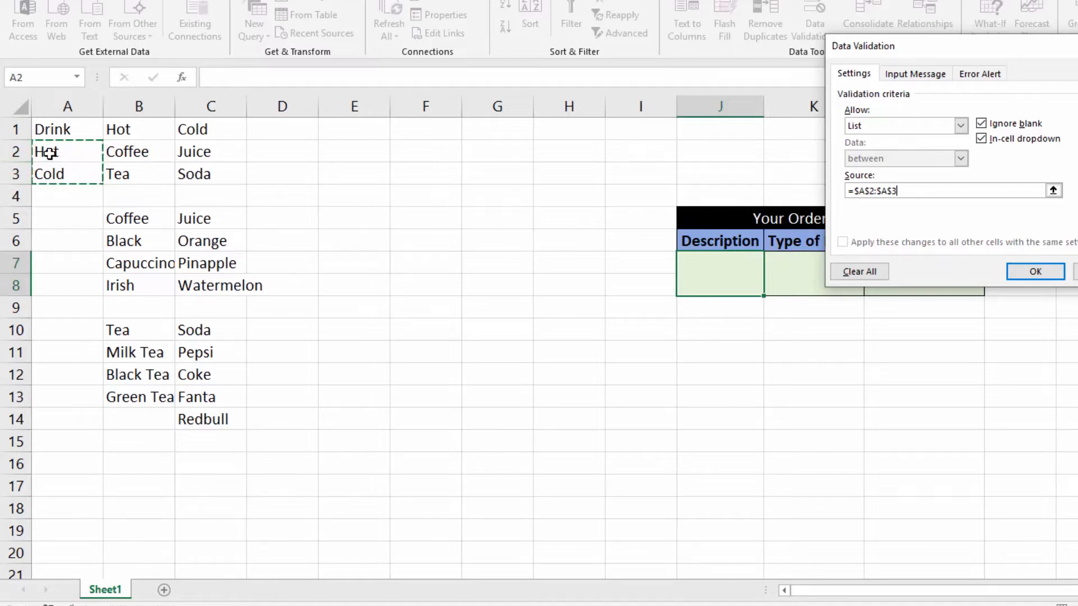
left_click(1054, 273)
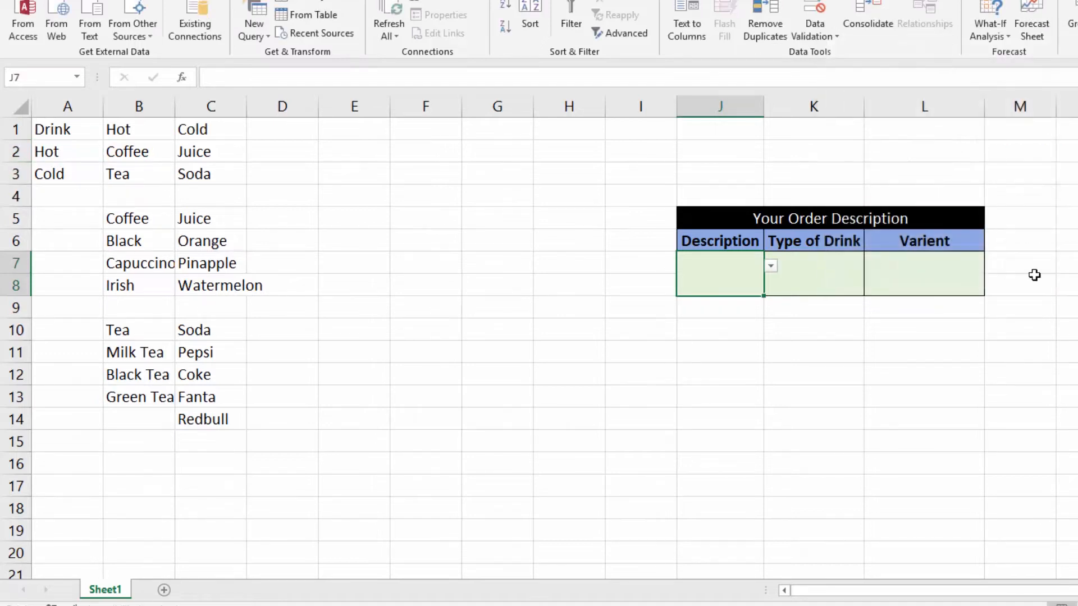
Test the Description cell's drop-down list, clear the chosen entry, and inspect the Type of Drink and Varient cells.
left_click(685, 315)
left_click(713, 279)
left_click(772, 266)
left_click(741, 282)
left_click(770, 266)
left_click(734, 291)
left_click(825, 332)
left_click(736, 272)
key("Delete")
left_click(814, 274)
left_click(934, 268)
left_click(805, 276)
left_click(908, 266)
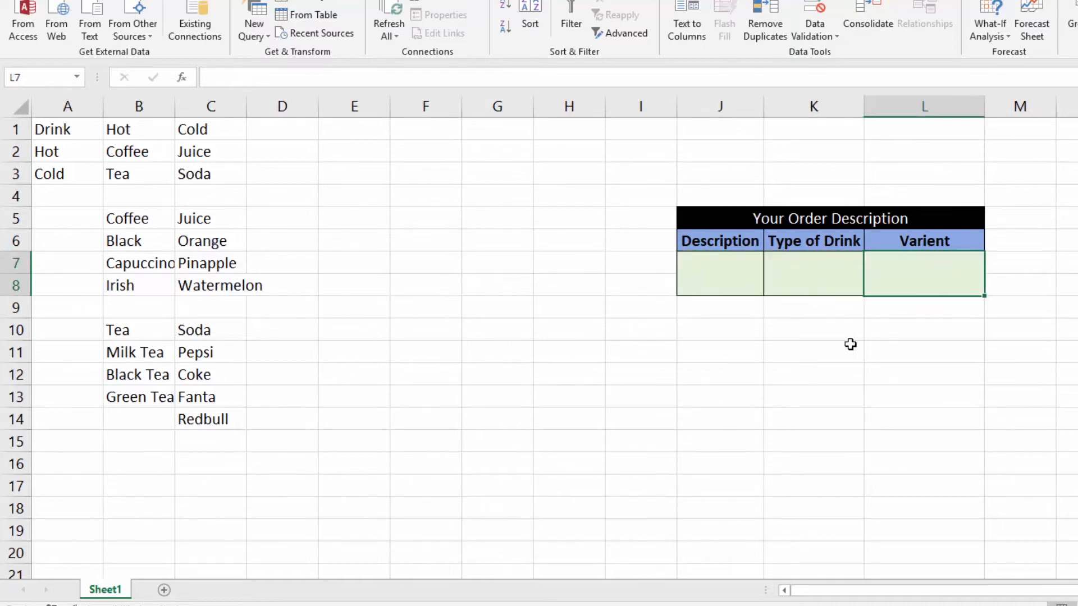
Bold the source list headings Hot, Cold, Coffee, Juice, Tea and Soda.
left_click(148, 151)
left_click_drag(147, 154, 147, 166)
key("Right")
left_click(120, 133)
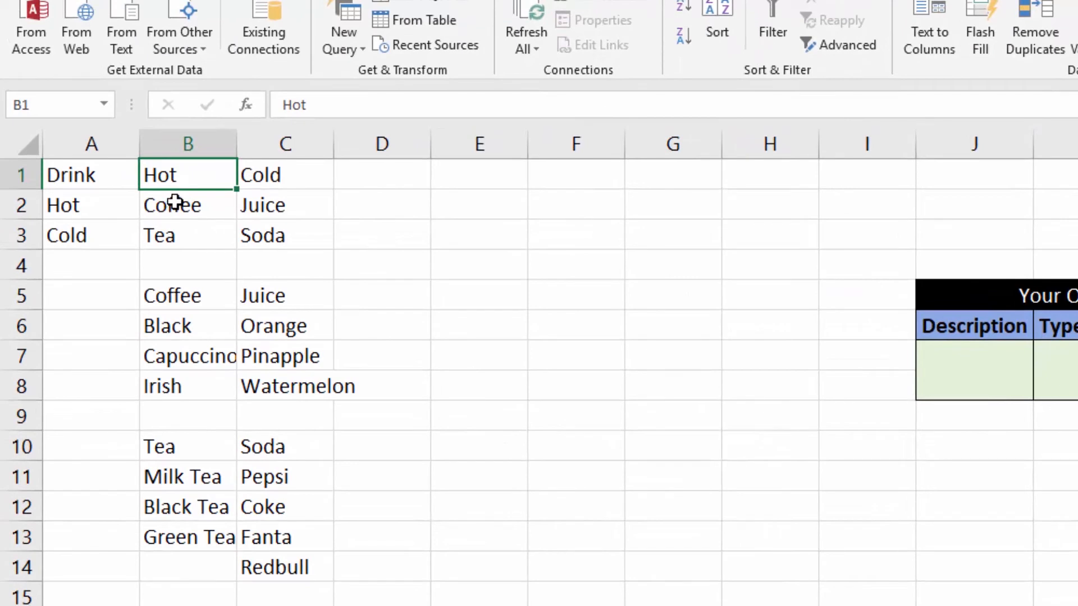
key("ctrl+b")
left_click(282, 176)
key("ctrl+b")
left_click(193, 296)
key("ctrl+b")
left_click(307, 302)
key("ctrl+b")
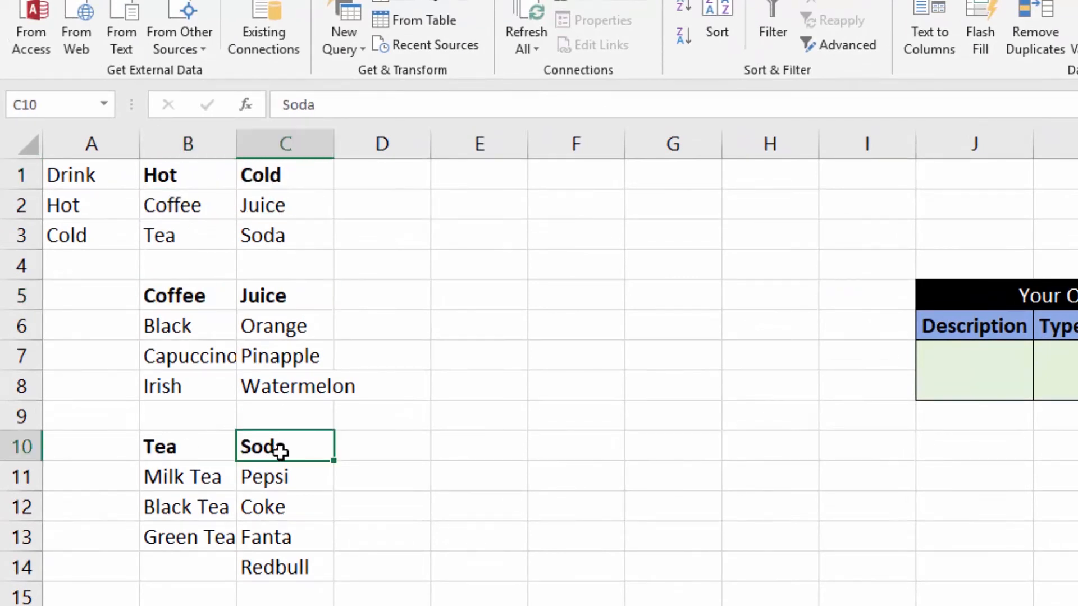
Name the range B2:B3, containing Coffee and Tea, as Hot.
left_click(260, 306)
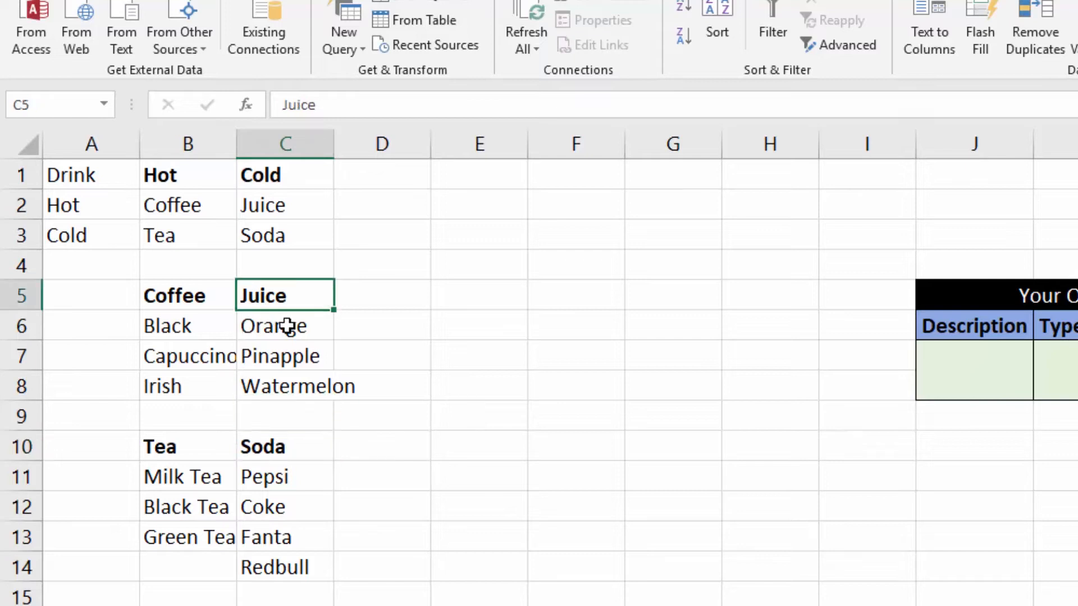
left_click(189, 228)
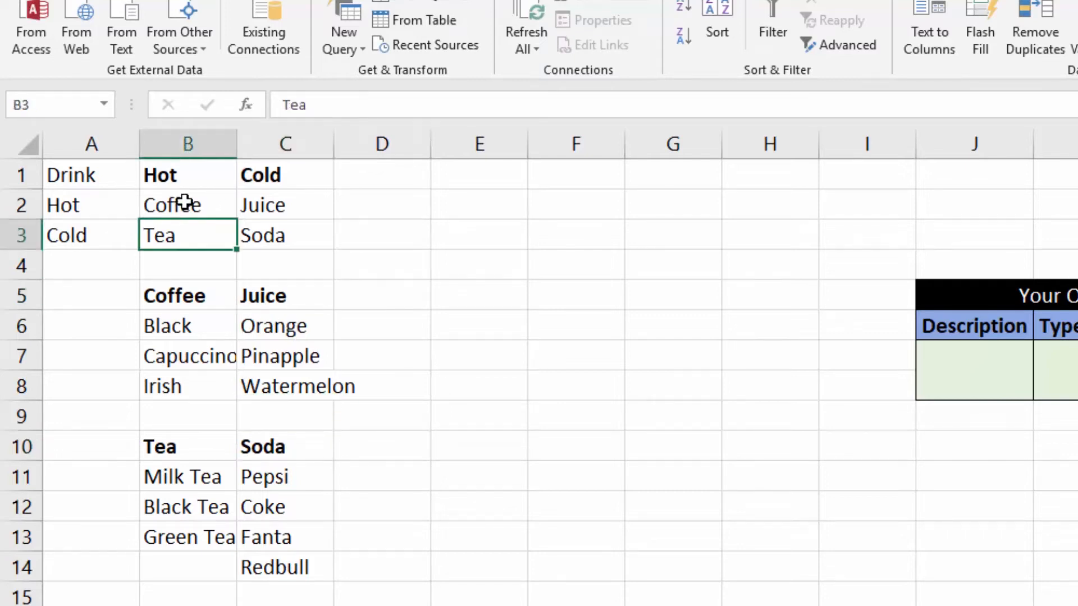
left_click(185, 203)
left_click_drag(181, 213, 168, 225)
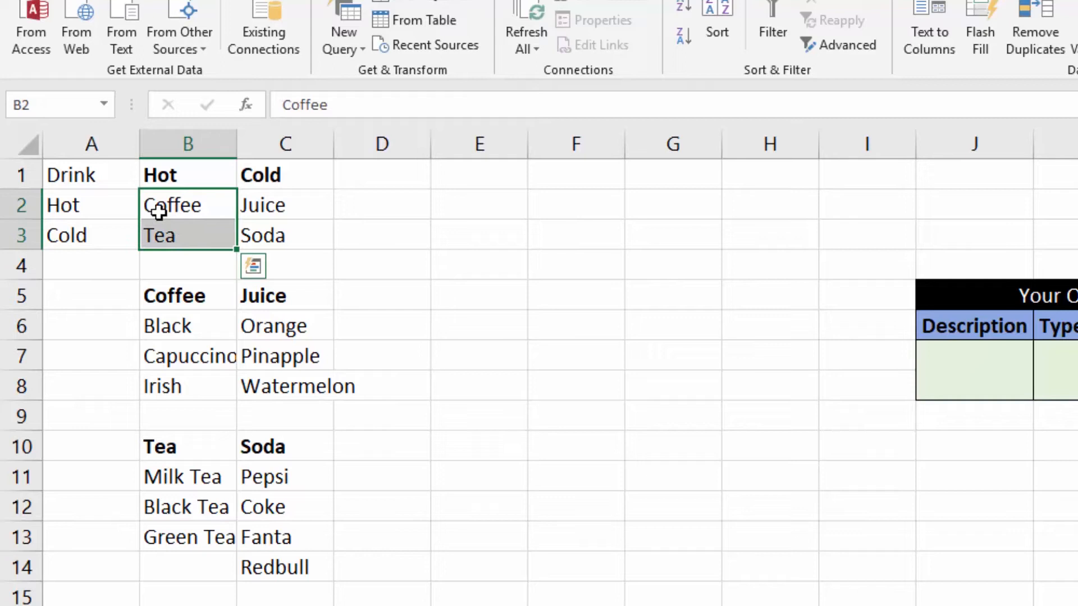
left_click(176, 183)
left_click_drag(192, 208, 180, 230)
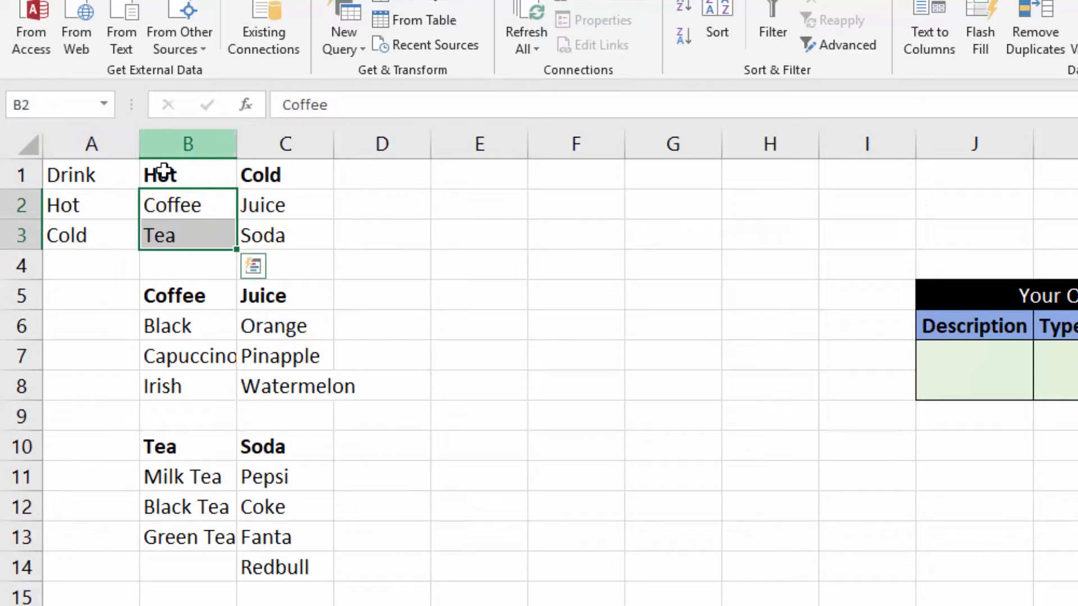
left_click(58, 113)
type("Hot")
key("Return")
Name the range C2:C3, containing Juice and Soda, as Cold.
left_click(285, 207)
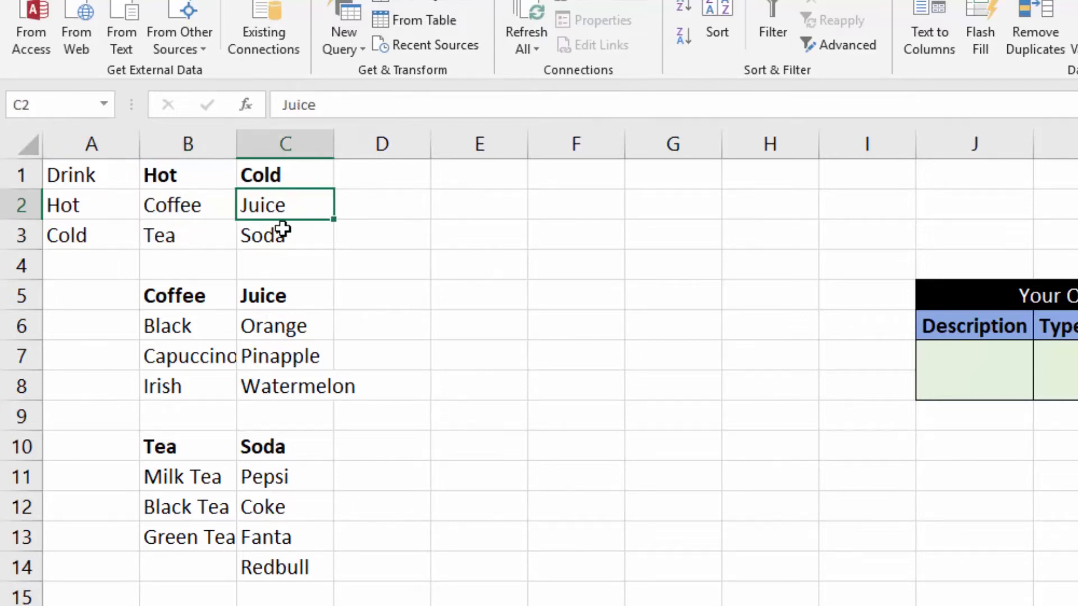
left_click_drag(282, 230, 283, 236)
left_click(49, 110)
type("Cold")
key("Return")
Name the coffee variants in B6:B8 as Coffee and the juice variants in C6:C8 as Juice.
left_click_drag(174, 324, 177, 386)
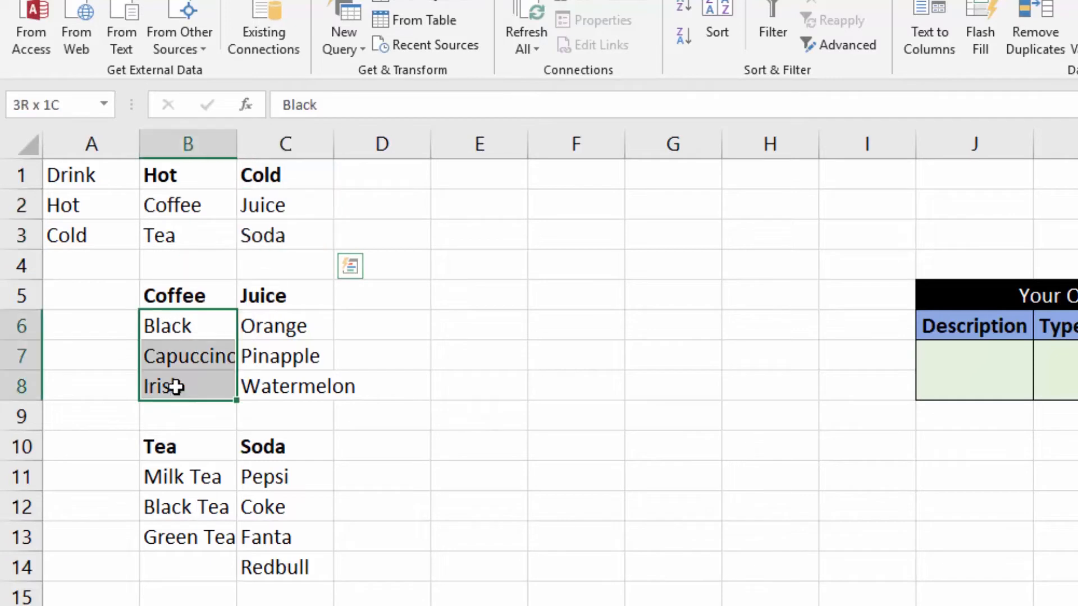
left_click(59, 106)
type("Coffee")
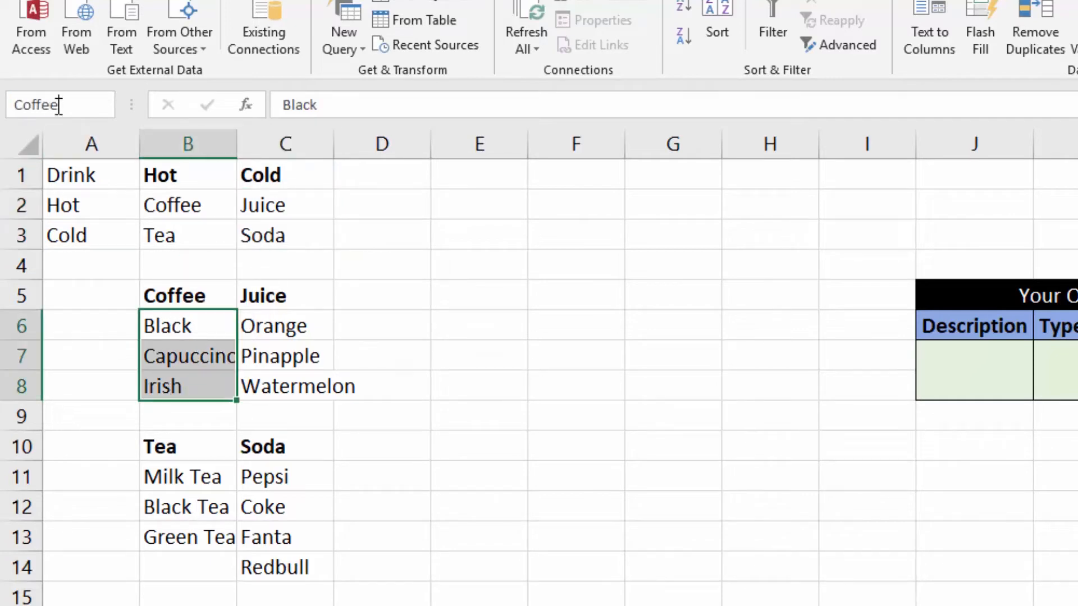
left_click_drag(293, 330, 287, 386)
left_click(70, 114)
type("Ju")
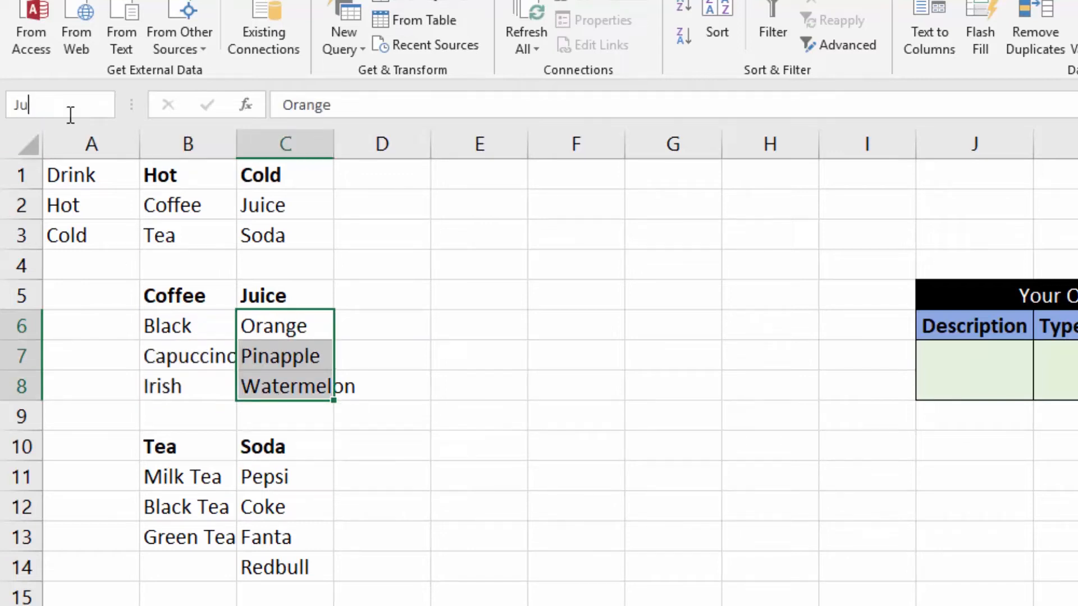
key("Return")
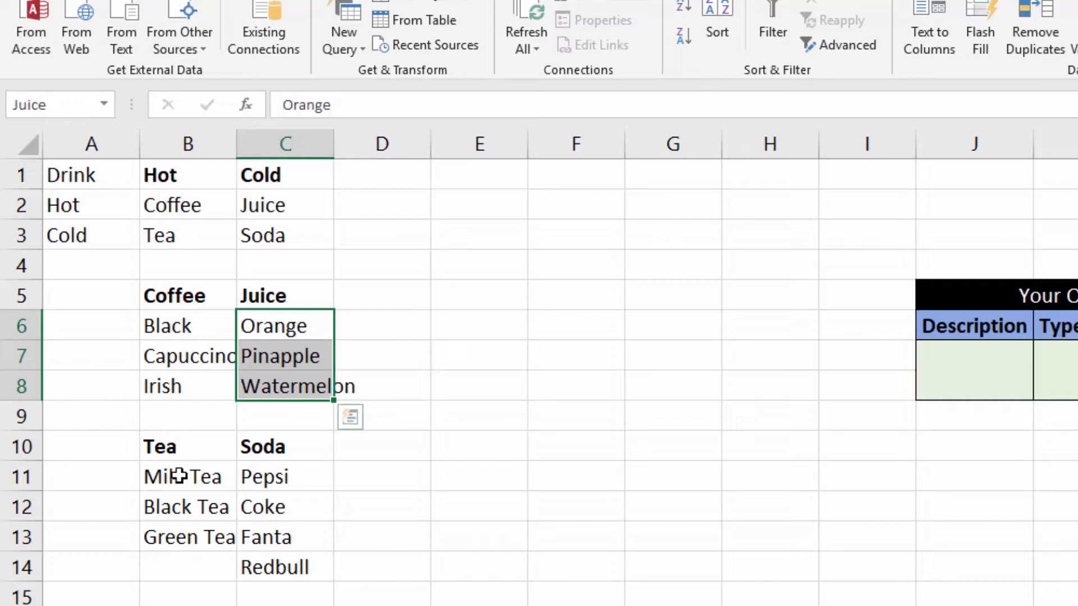
Name the tea variants in B11:B13 as Tea and the soda variants in C11:C14 as Soda.
left_click_drag(180, 475, 179, 525)
left_click(68, 105)
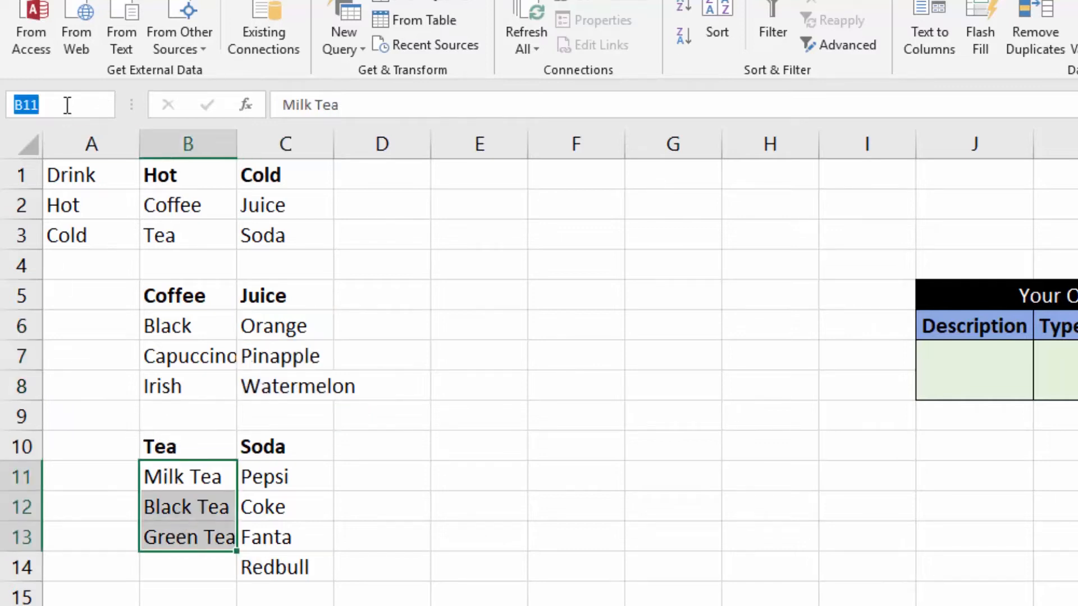
type("Tea")
left_click_drag(286, 477, 297, 540)
left_click(70, 105)
type("Soda")
key("Return")
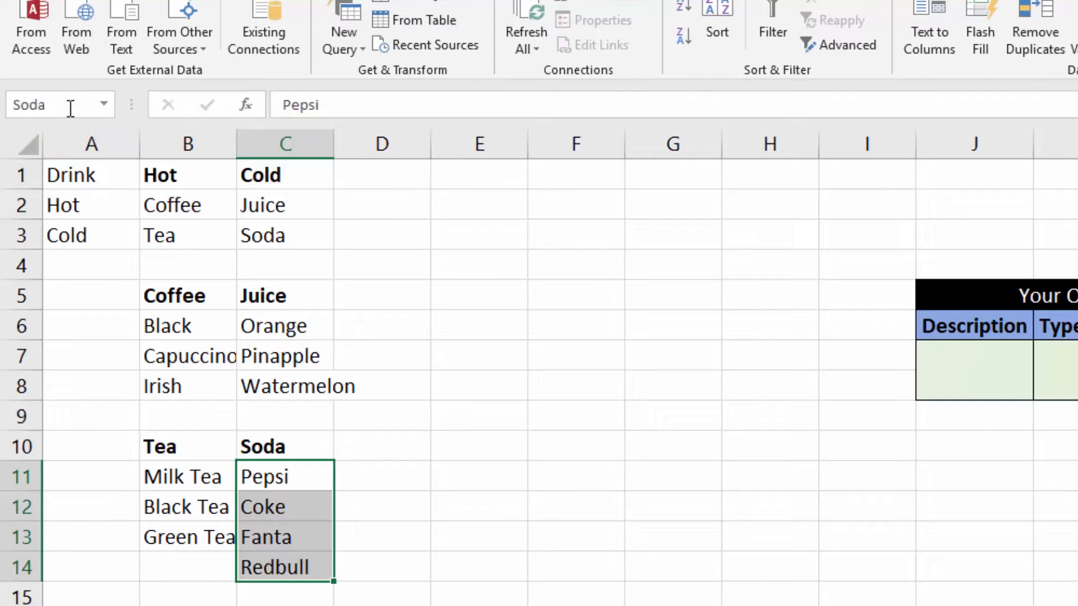
Try choosing Hot in the Description drop-down, compare it with the Hot source list, and clear the entry.
left_click(287, 235)
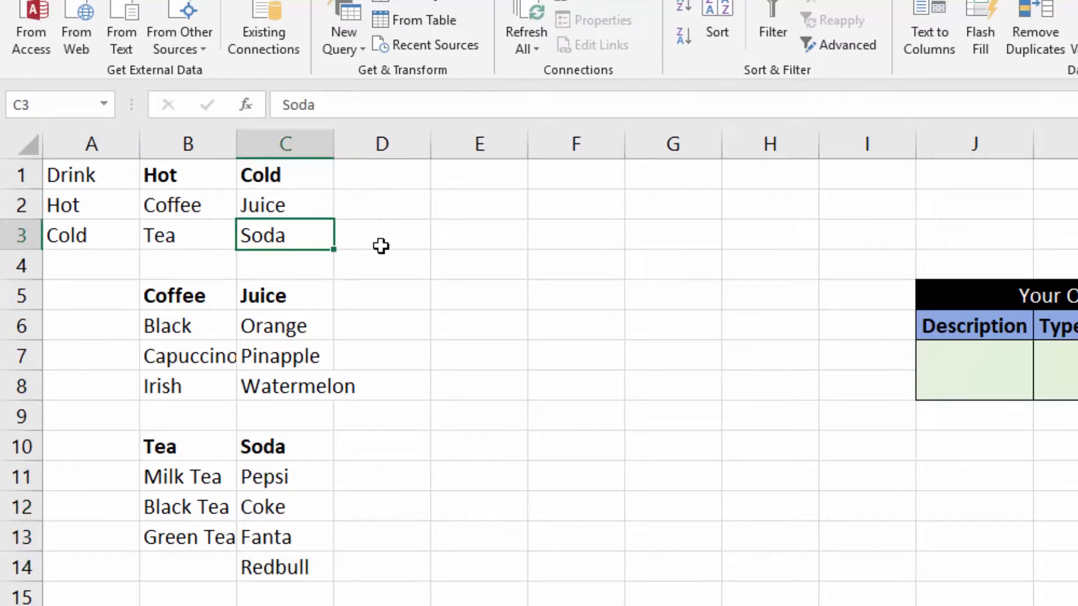
left_click(185, 203)
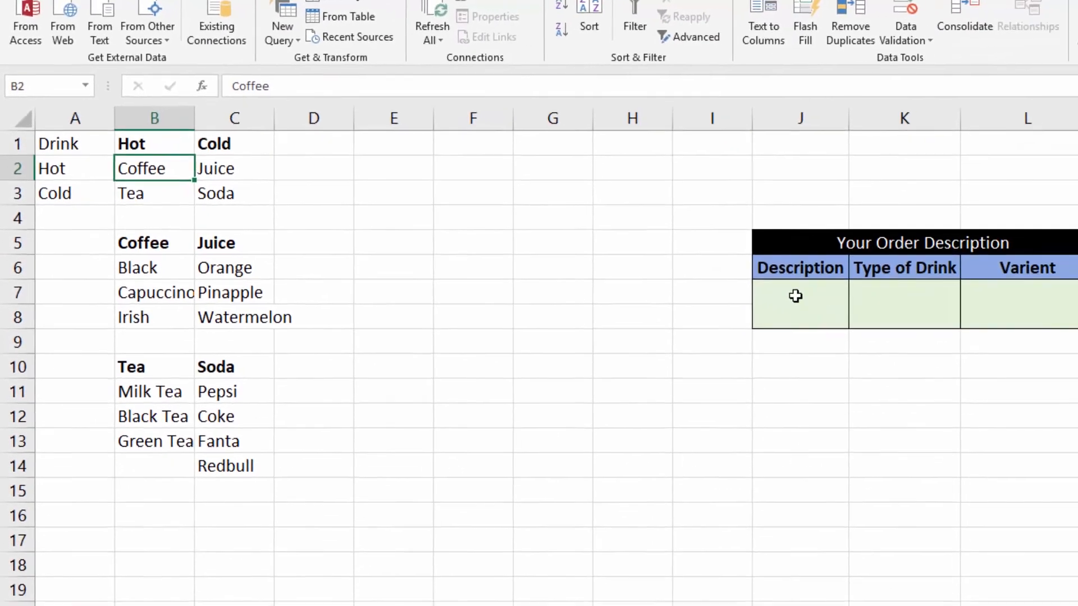
left_click(809, 301)
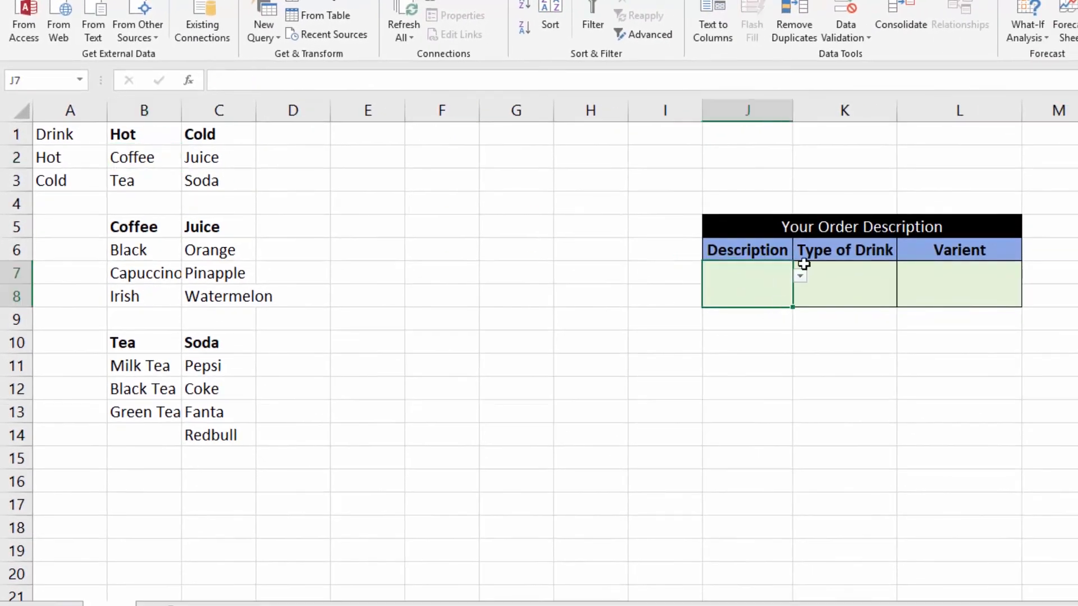
left_click(801, 275)
left_click(741, 290)
left_click(861, 281)
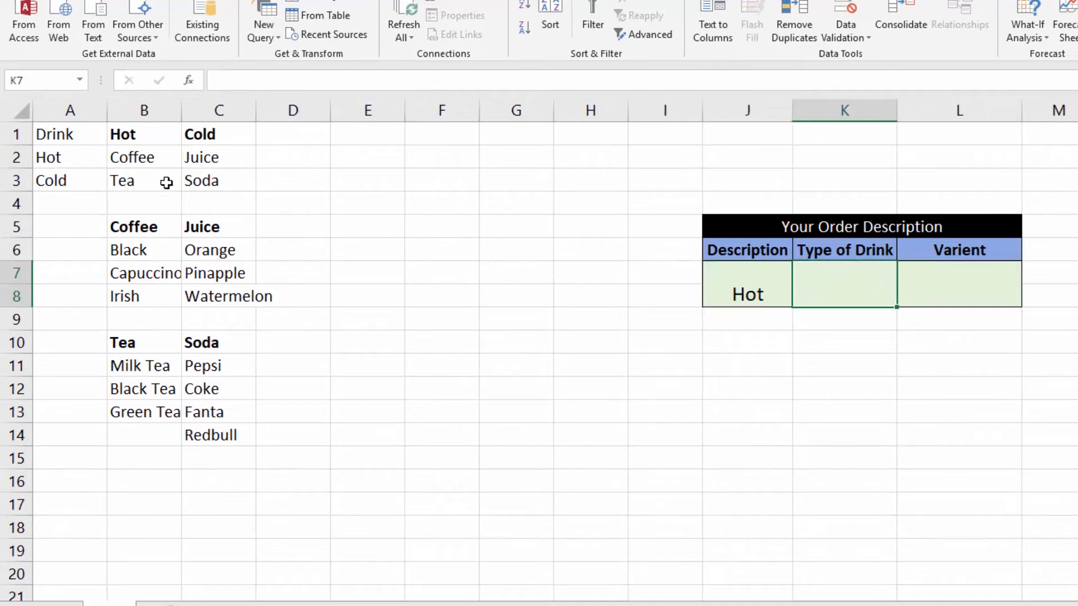
left_click(153, 155)
left_click_drag(149, 168, 150, 176)
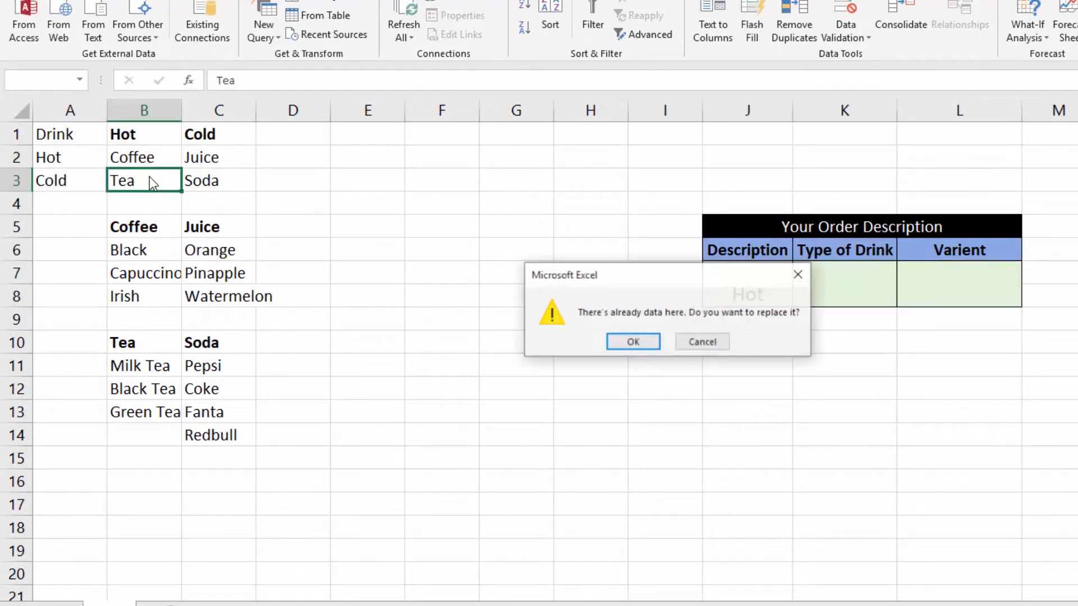
left_click(708, 338)
left_click(678, 368)
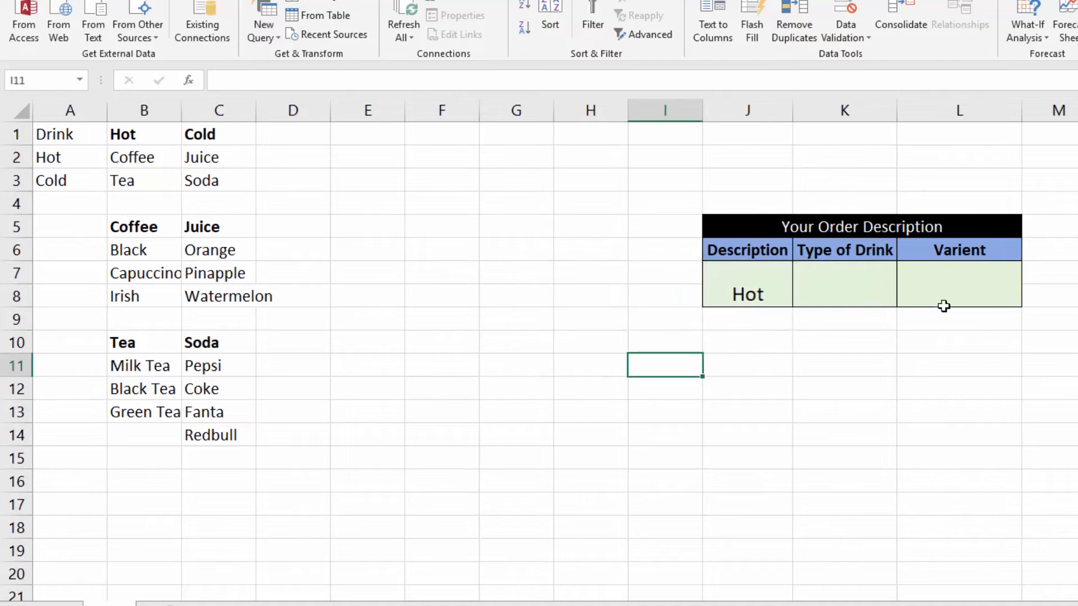
left_click(695, 286)
left_click(748, 286)
key("Delete")
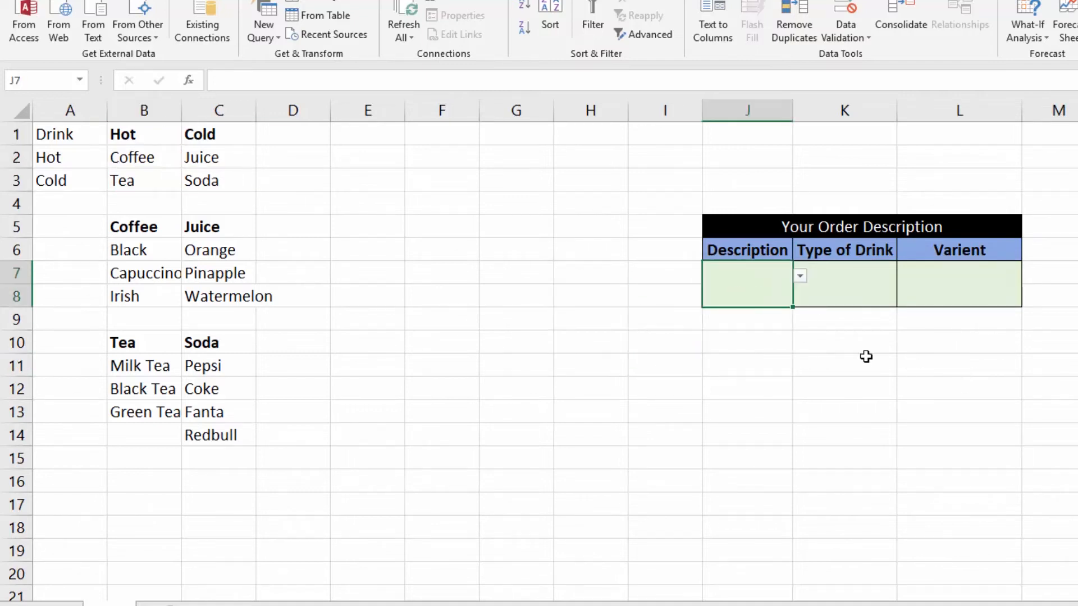
Start a data validation rule for the Type of Drink cell K7 that allows a List.
left_click(866, 283)
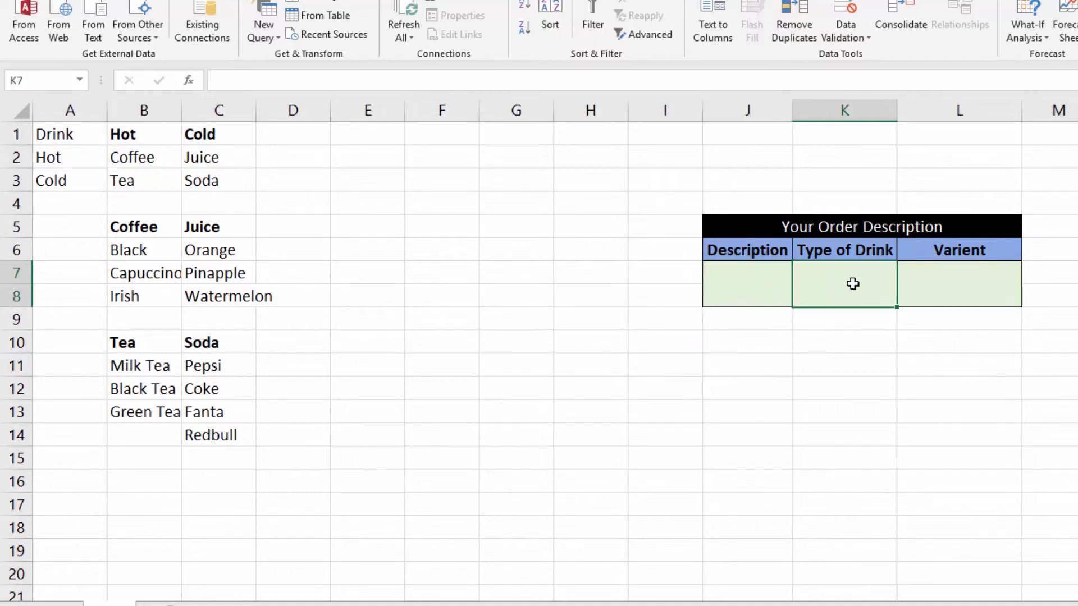
left_click(854, 36)
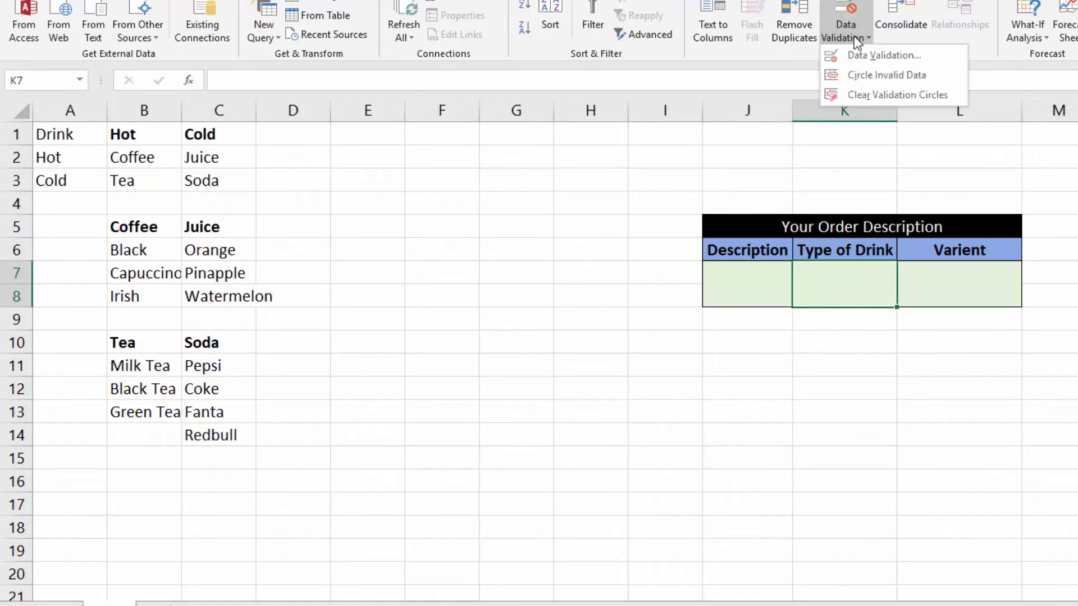
left_click(934, 58)
left_click_drag(961, 49, 464, 84)
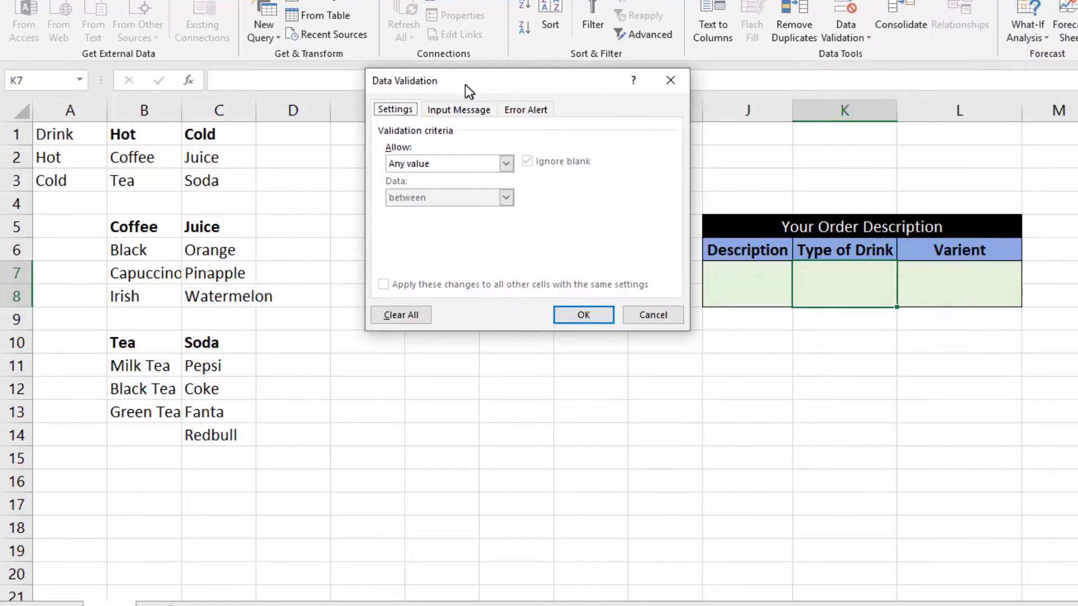
left_click(505, 164)
left_click(419, 209)
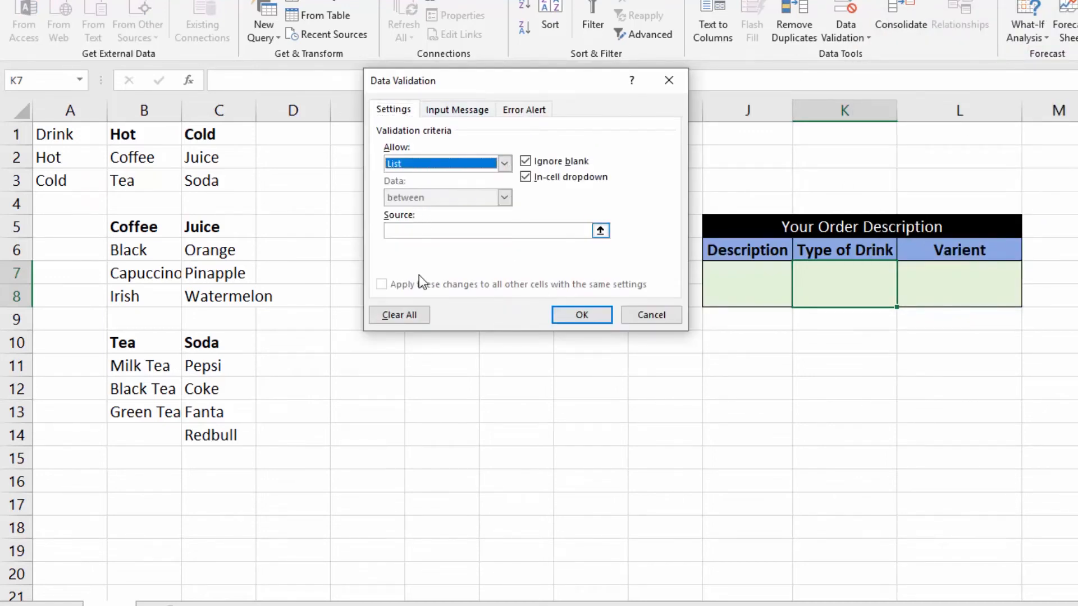
left_click_drag(553, 73, 508, 124)
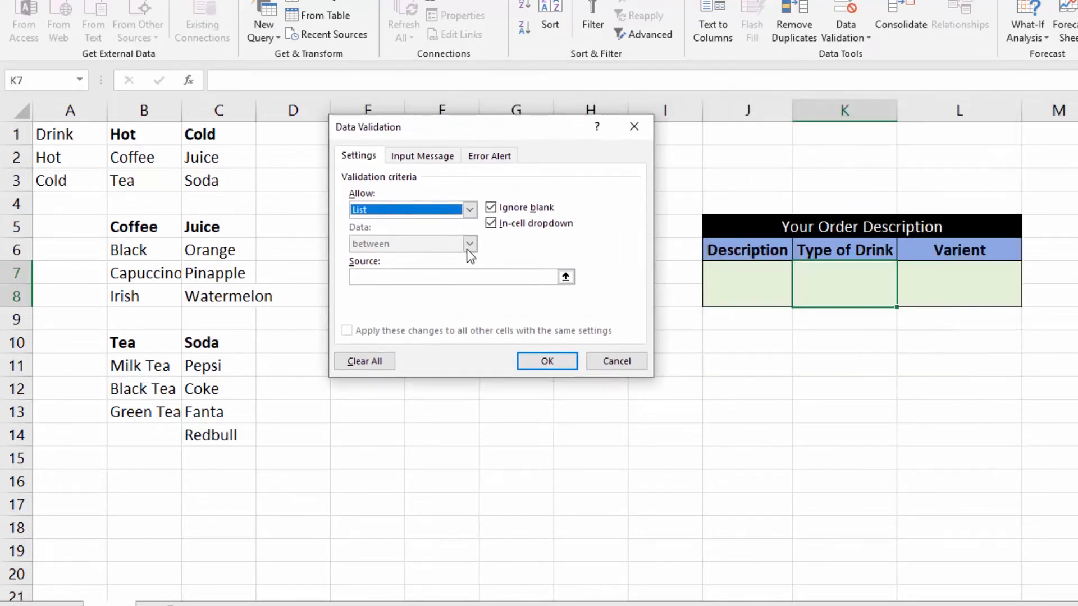
left_click(466, 276)
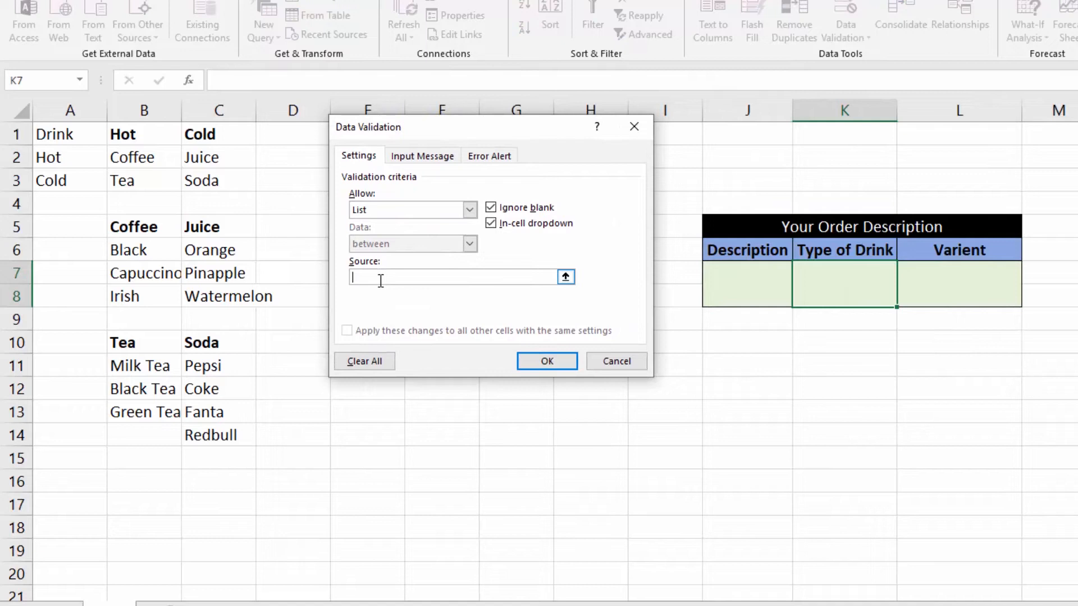
left_click_drag(64, 159, 65, 169)
left_click(64, 169)
left_click_drag(409, 277, 296, 260)
key("BackSpace")
Set the Type of Drink list source to =indirect($J$7), pointing at the Description cell, and accept the rule.
type("=")
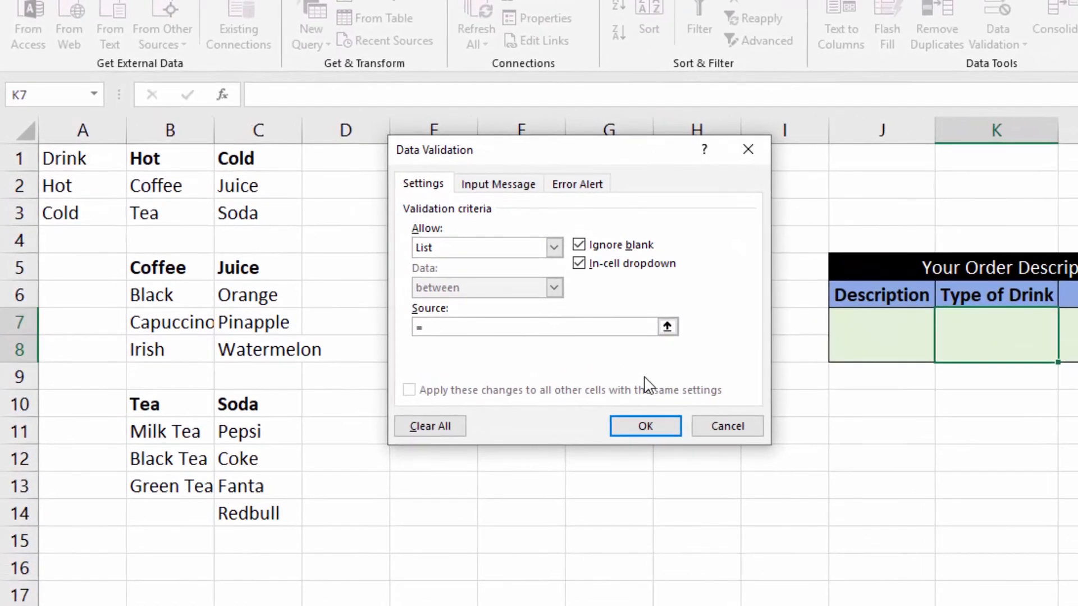
type("indirect")
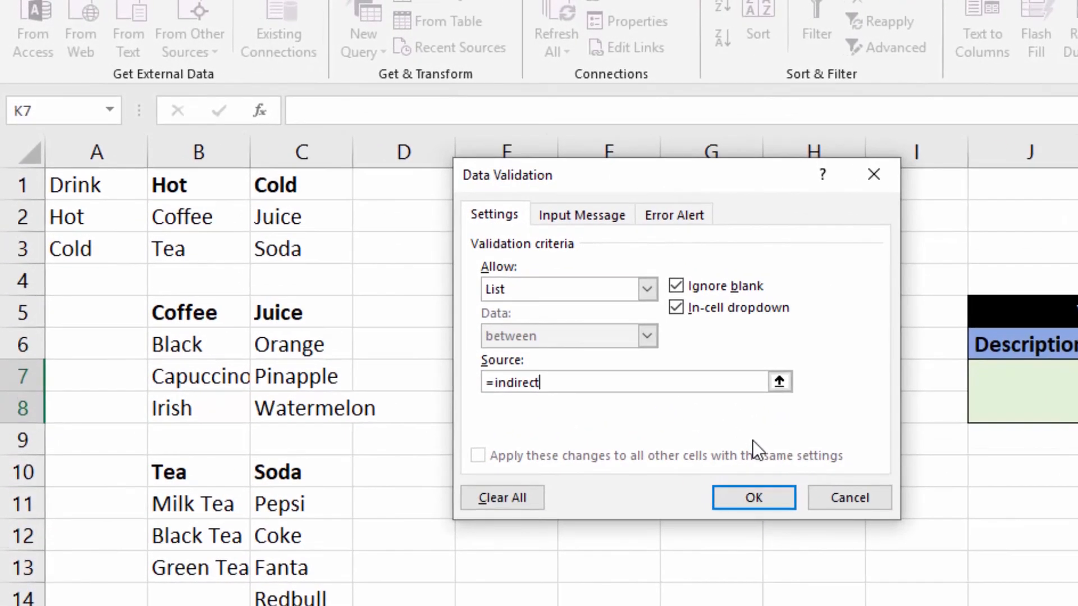
type("(")
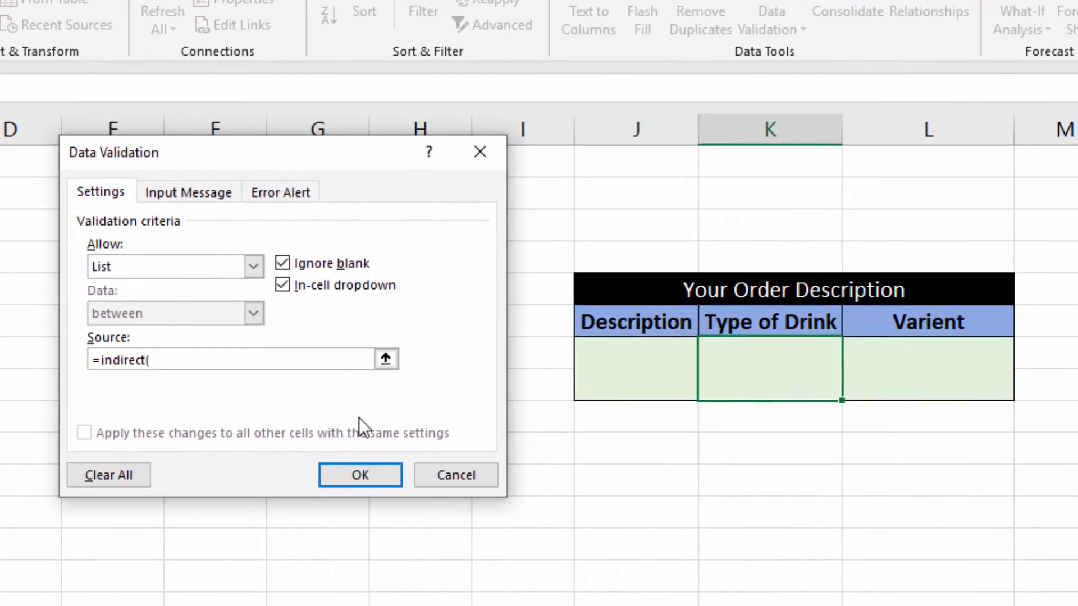
left_click(664, 372)
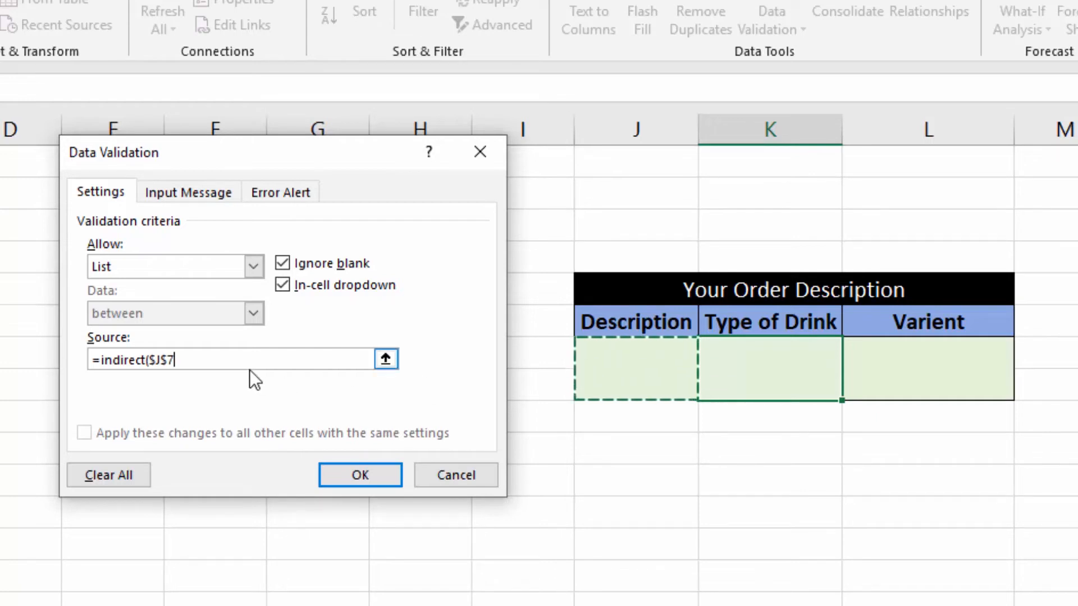
type(")")
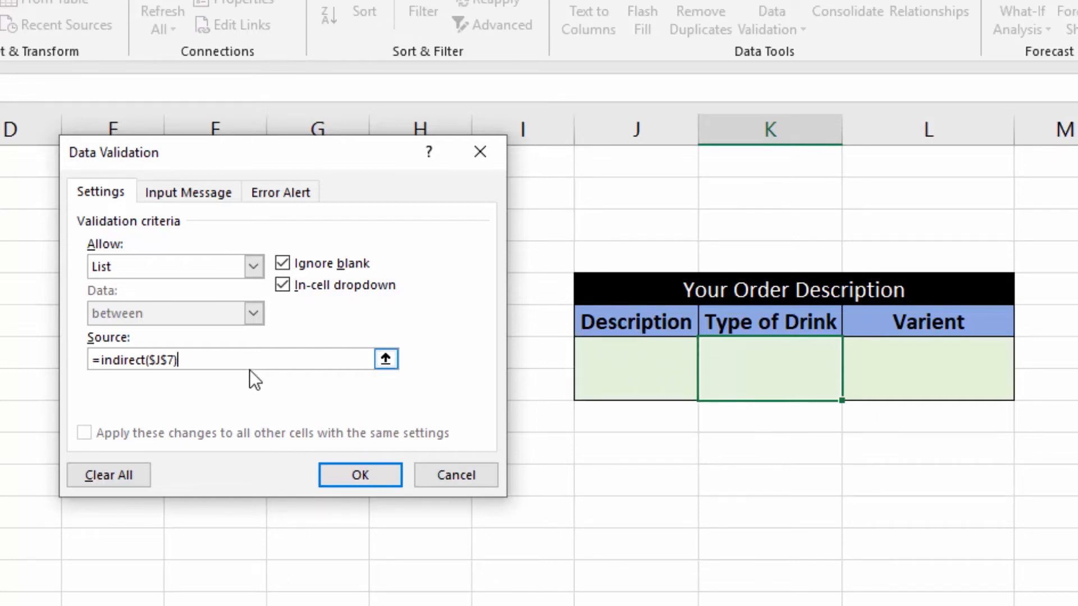
key("Return")
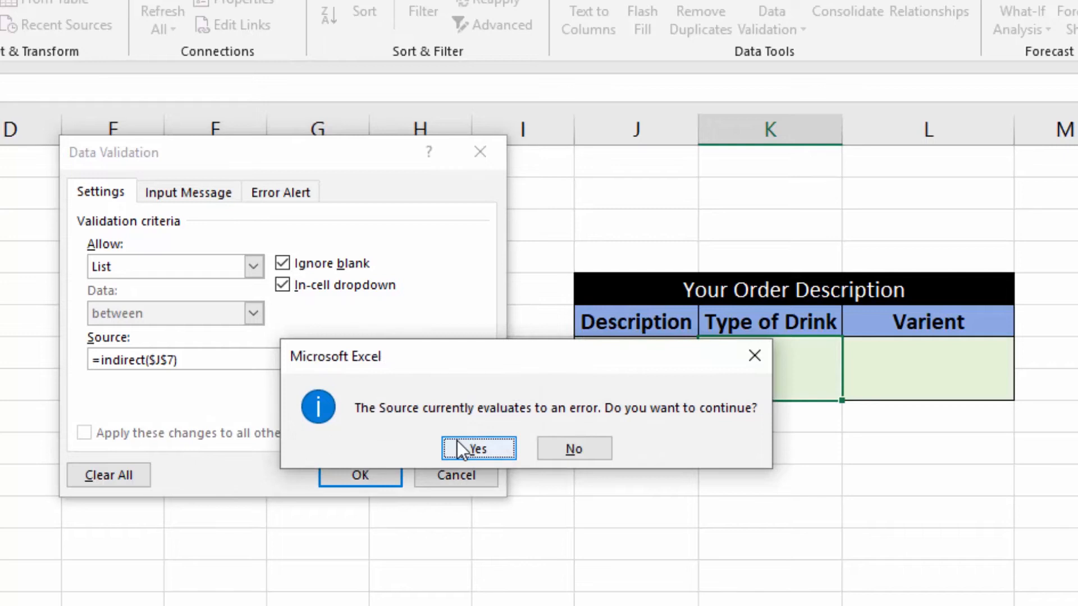
left_click(474, 447)
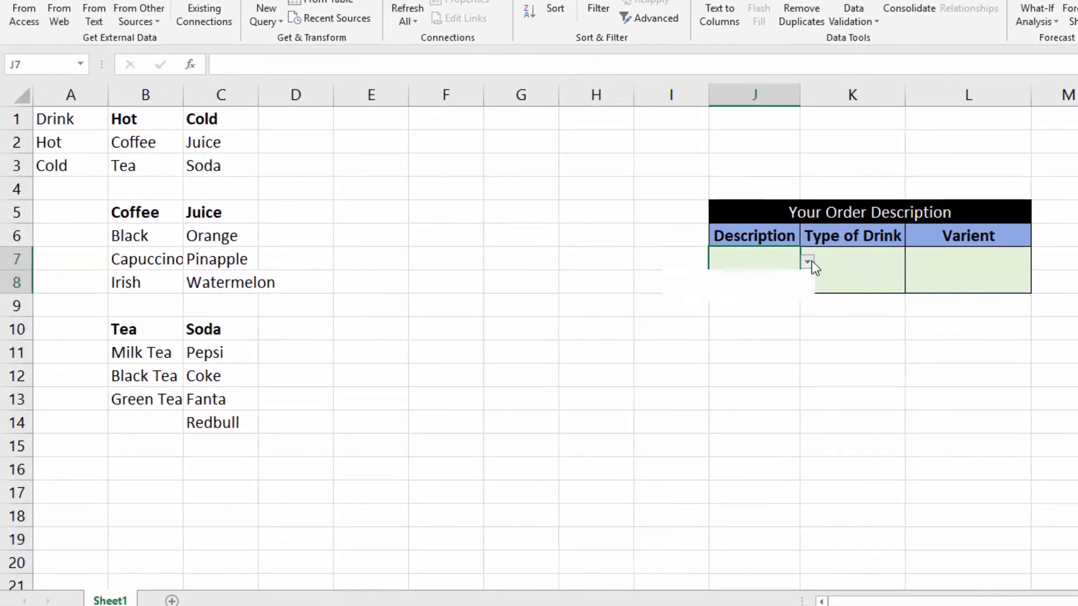
Test the dependent list by choosing Hot as the Description and Coffee as the Type of Drink.
left_click(740, 277)
left_click(879, 260)
left_click(913, 262)
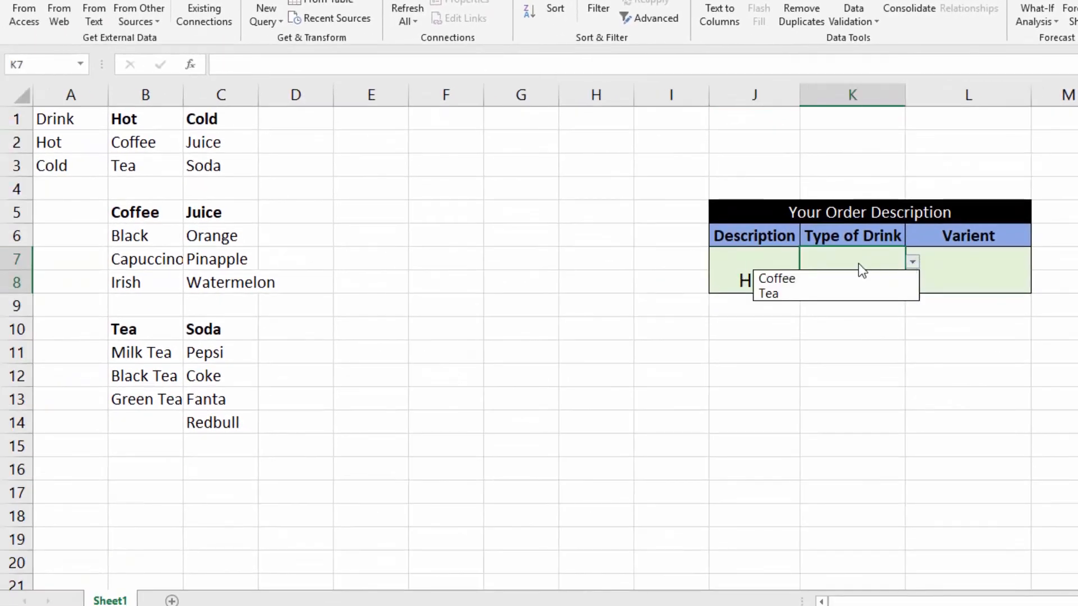
left_click(817, 279)
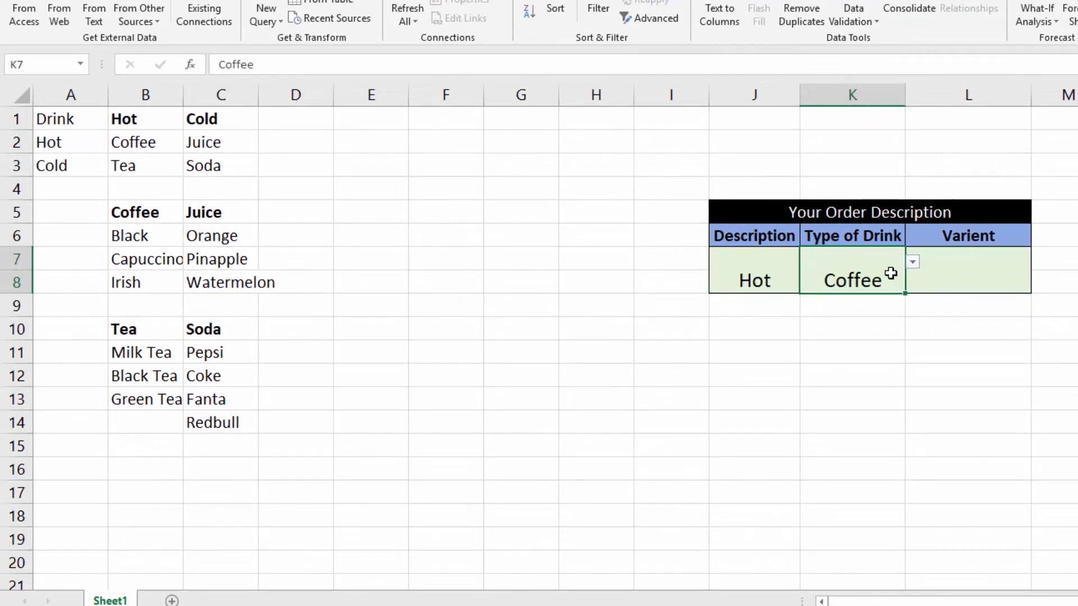
left_click(984, 271)
Change the test order's Description to Cold and its Type of Drink to Juice.
left_click(756, 269)
left_click(806, 262)
left_click(763, 287)
left_click(890, 264)
left_click(913, 261)
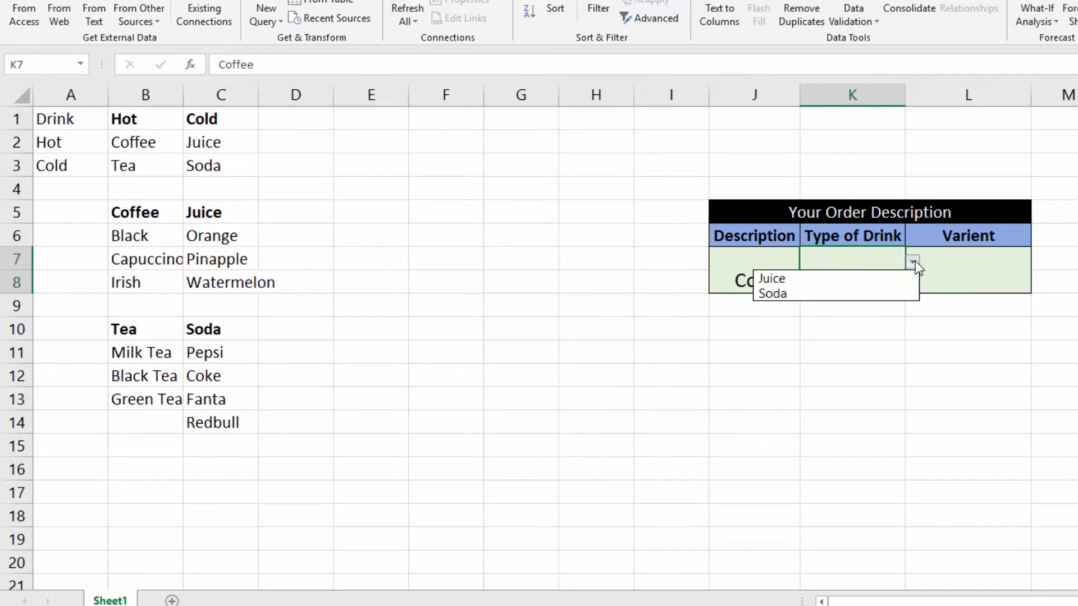
left_click(825, 280)
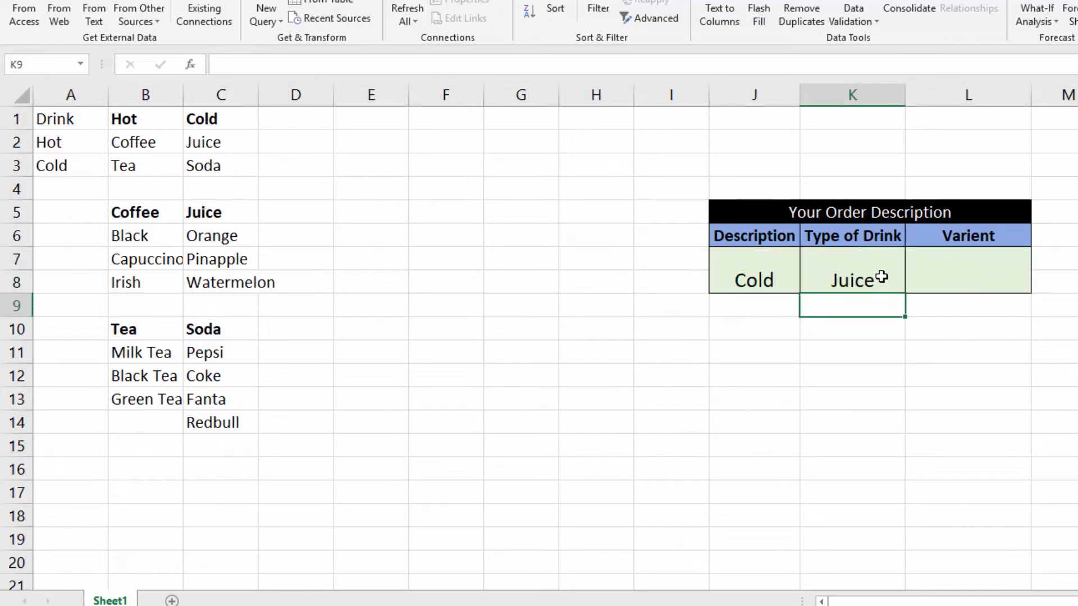
Compare the chosen Description and Type of Drink with the empty Varient cell, and clear the test entries.
left_click(948, 274)
left_click(847, 276)
left_click(794, 268)
left_click(847, 271)
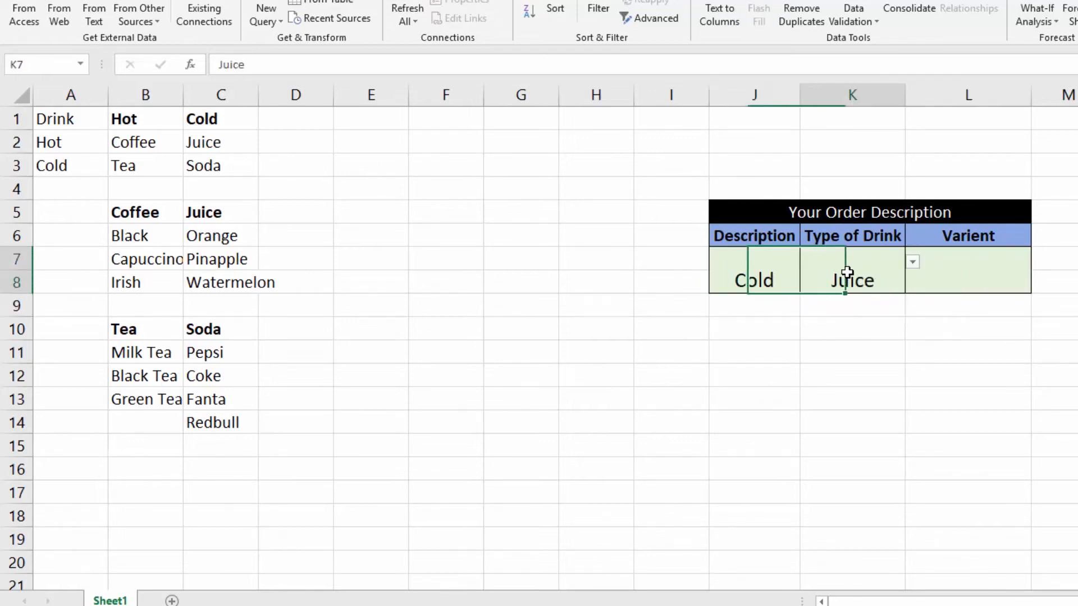
left_click(960, 275)
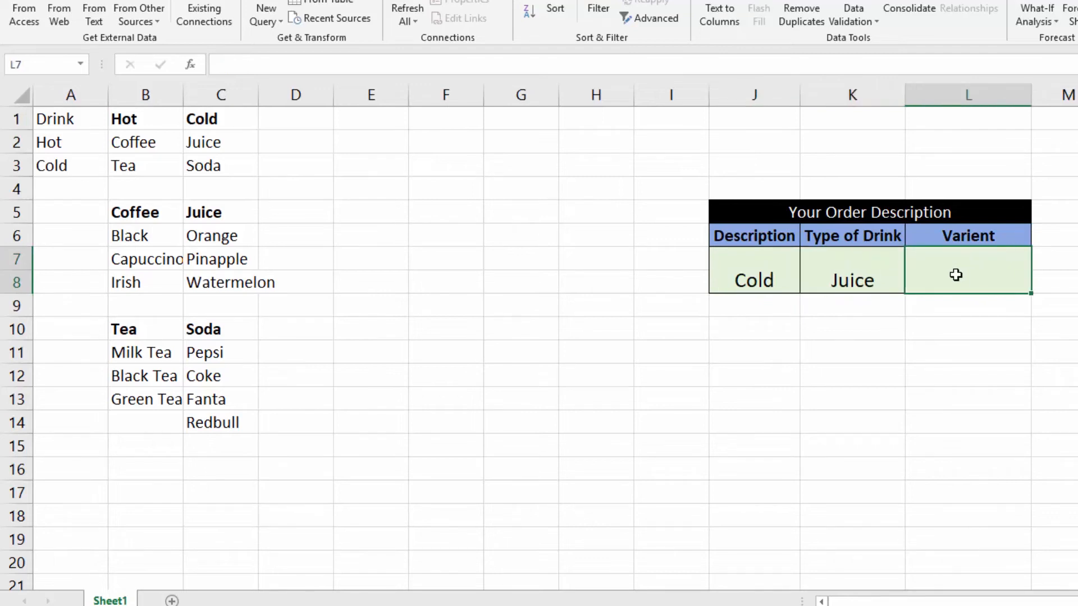
left_click(836, 277)
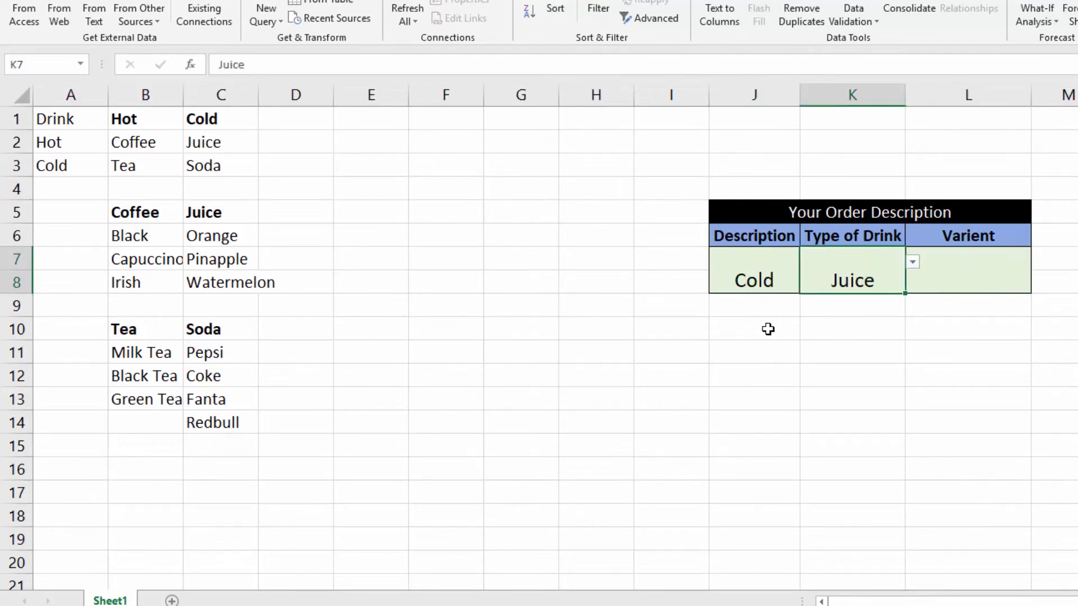
left_click(768, 270)
Start a data validation rule for the Varient cell L7 that allows a List.
left_click(932, 279)
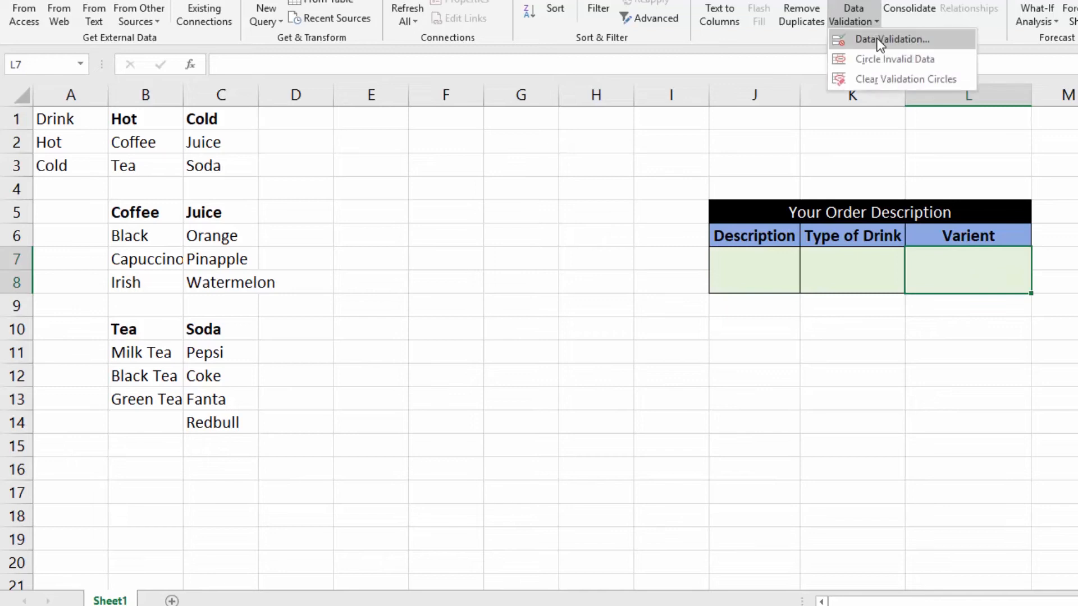
left_click(880, 44)
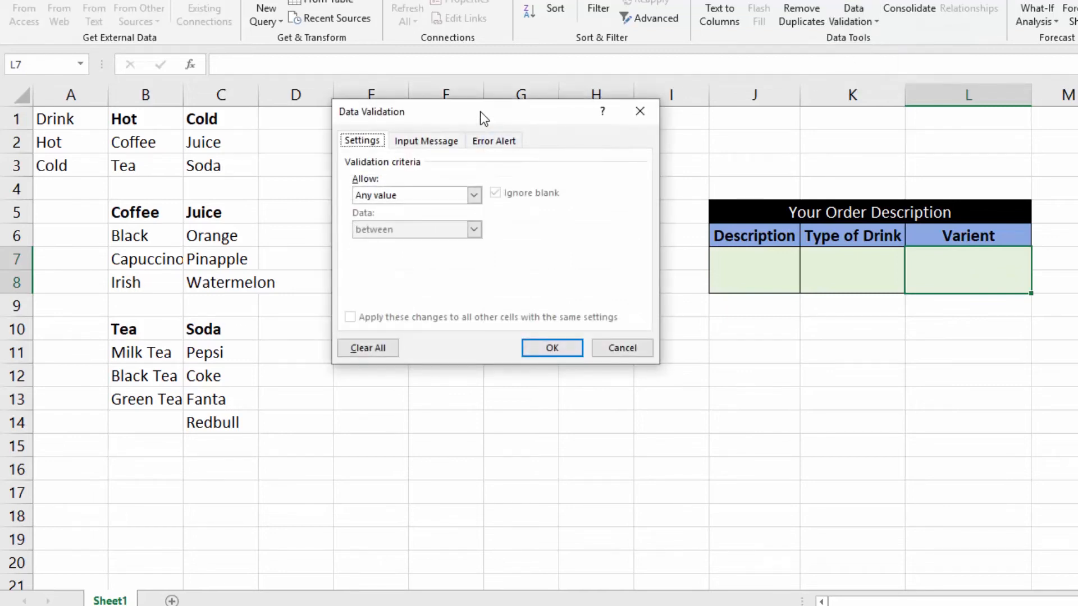
left_click_drag(480, 111, 469, 79)
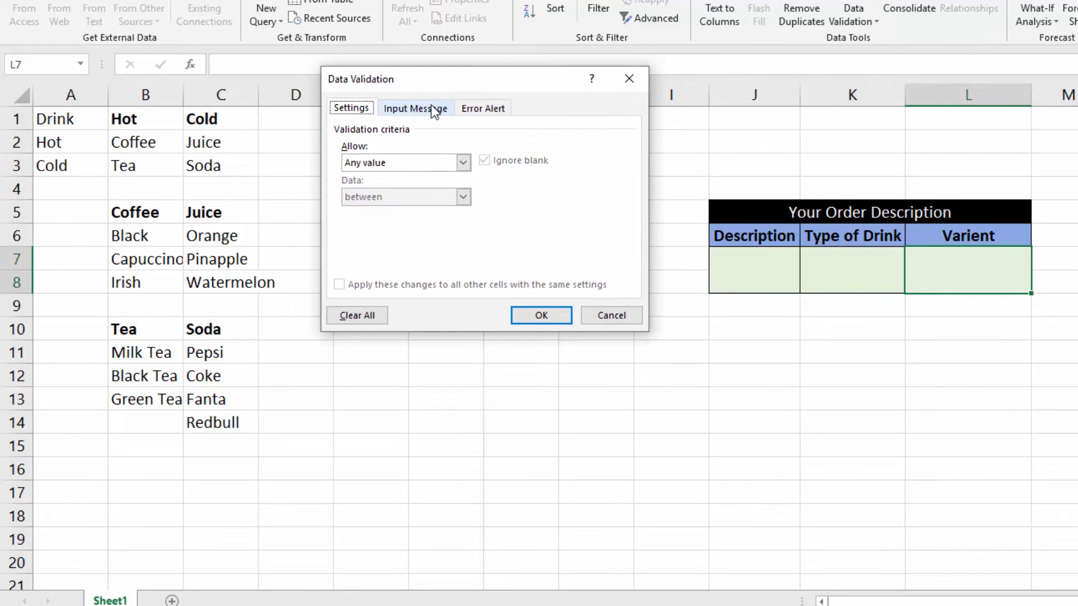
left_click(400, 163)
left_click(391, 209)
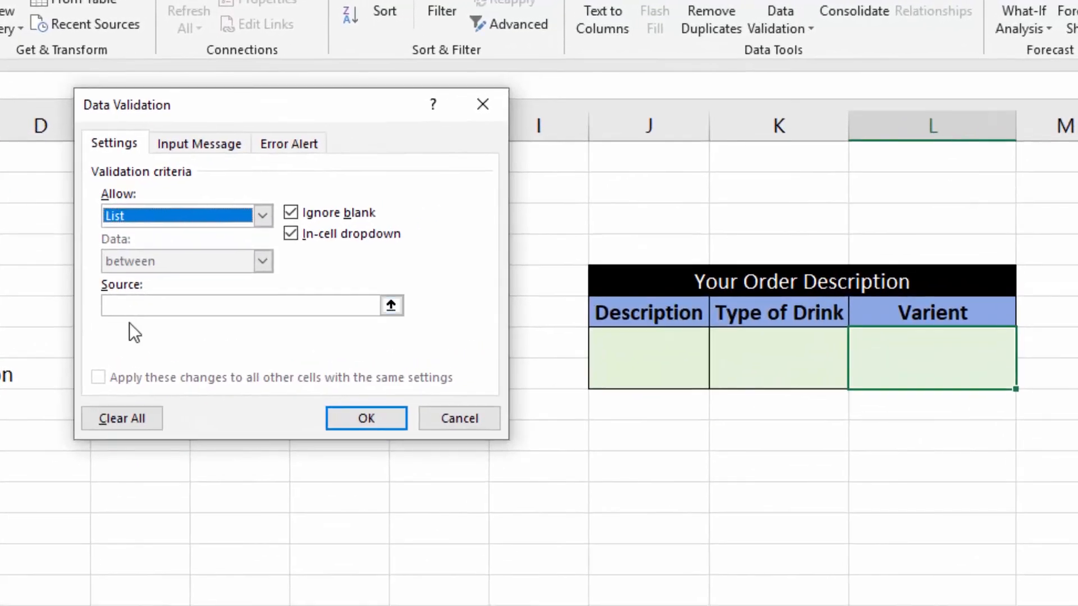
Set the Varient list source to =indirect($K$7), pointing at the Type of Drink cell, and accept the rule.
left_click(421, 231)
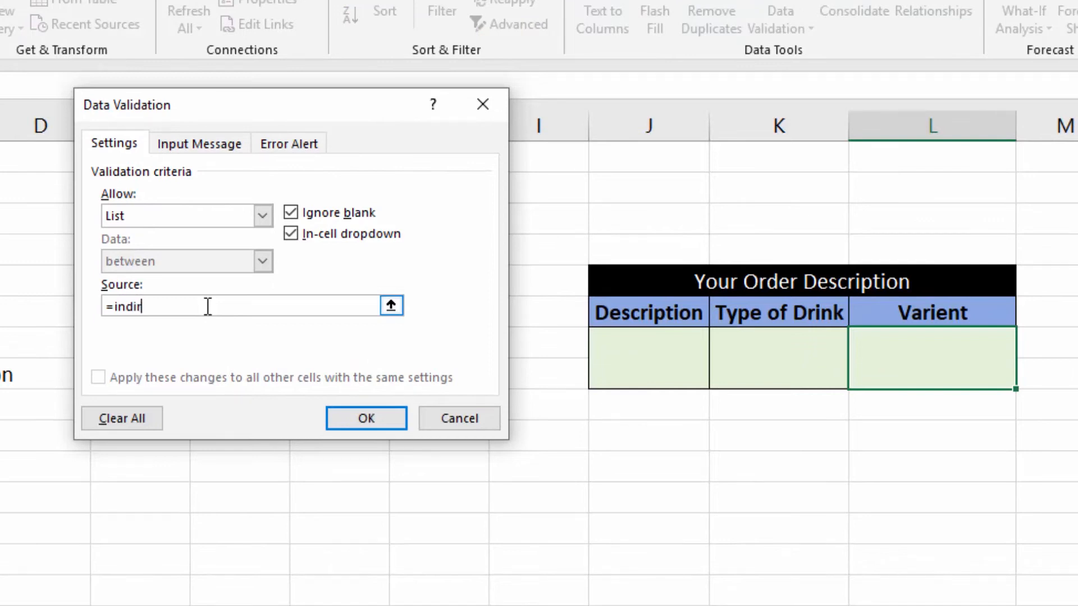
type("=indirect(")
left_click(794, 356)
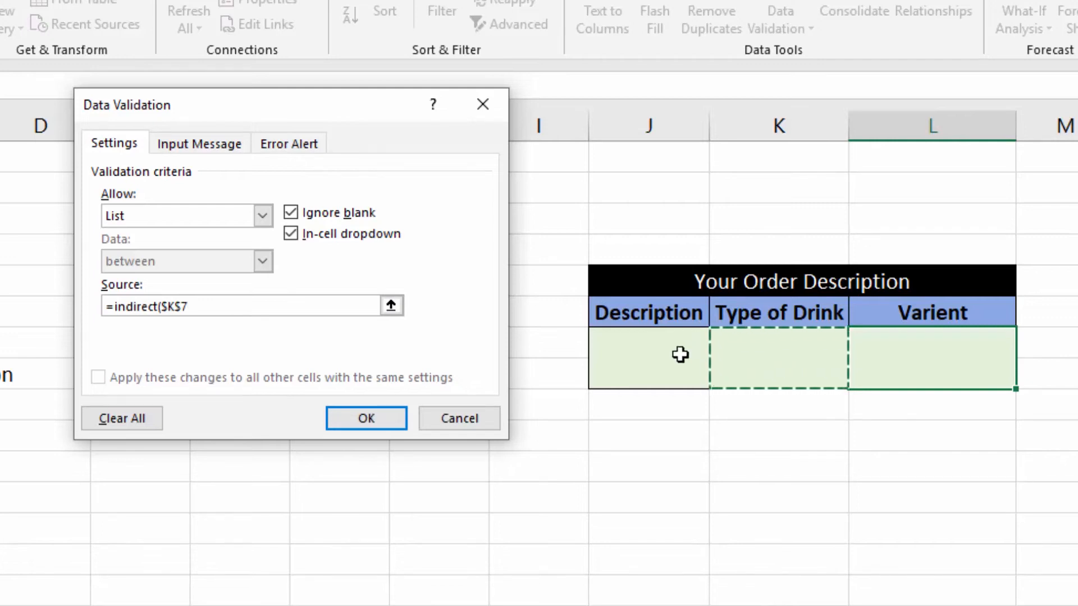
type(")")
key("Return")
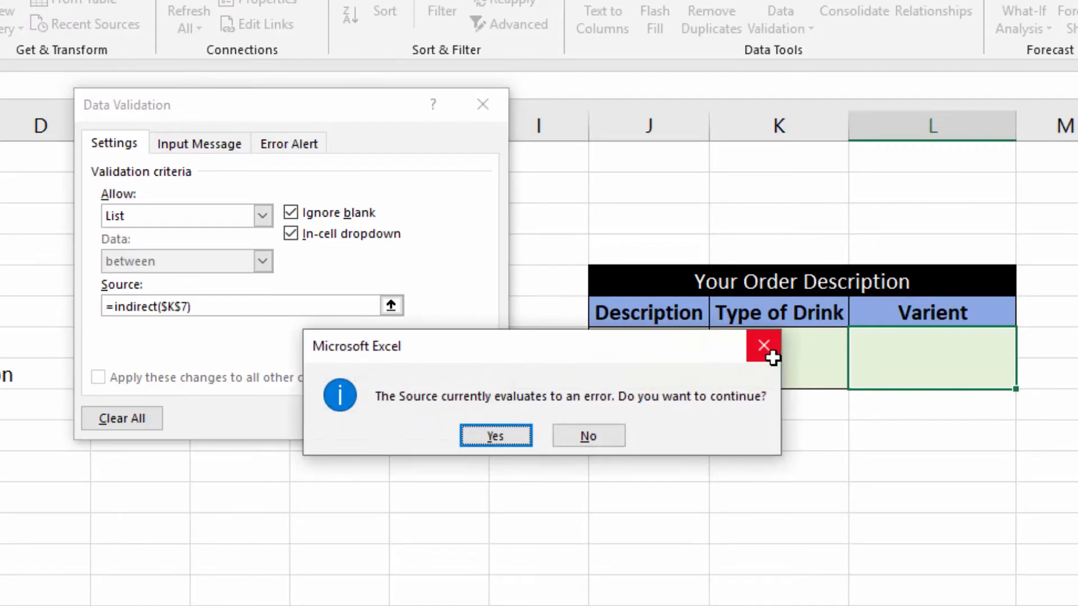
left_click(773, 357)
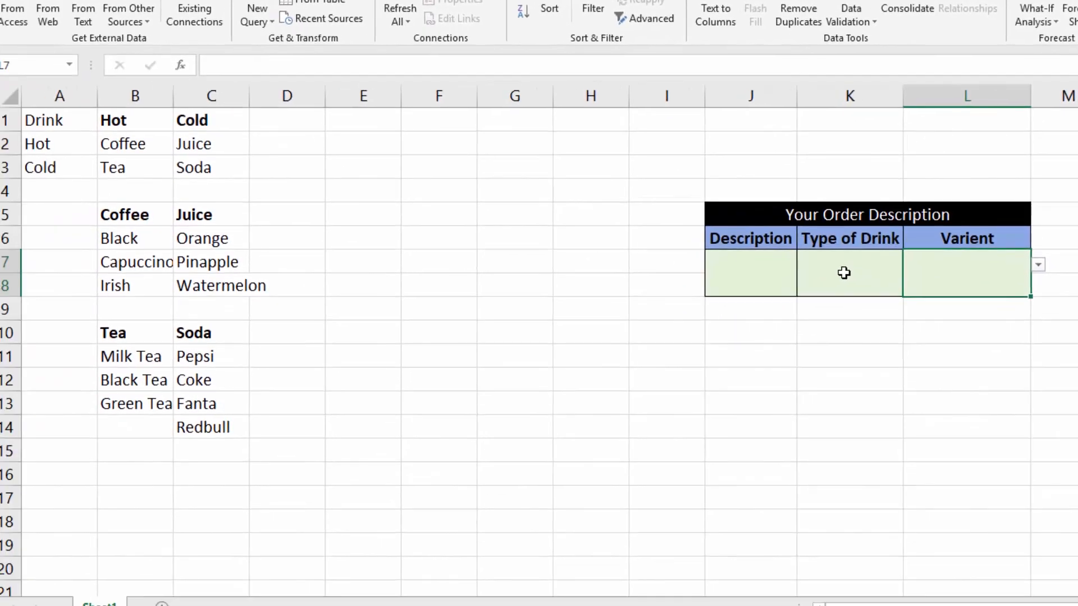
Test all three linked lists by choosing Hot, Coffee and Black in the order form.
left_click(844, 273)
left_click(772, 272)
left_click(803, 264)
left_click(713, 279)
left_click(816, 271)
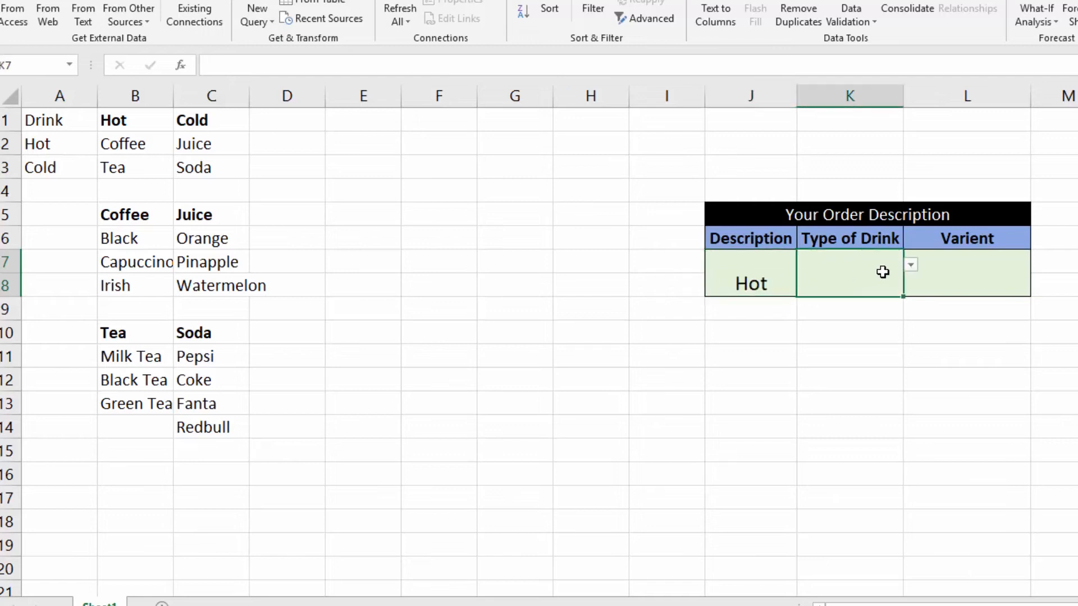
left_click(910, 266)
left_click(800, 280)
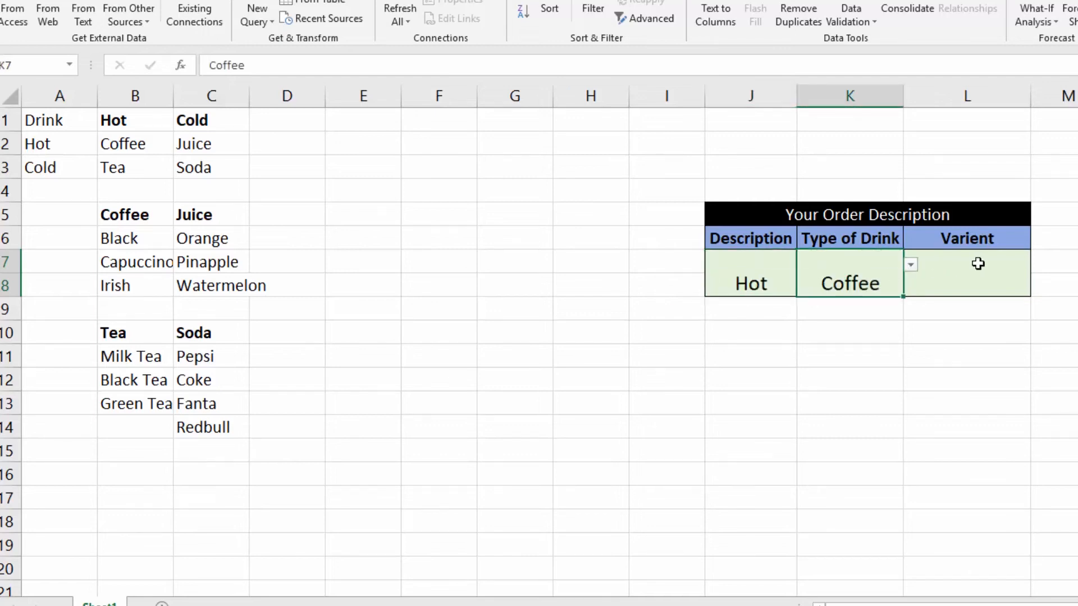
left_click(976, 264)
left_click(1038, 264)
left_click(987, 281)
left_click(989, 331)
Test the cold branch by choosing Cold and Juice, and pick a juice variant in the Varient list.
left_click(766, 282)
left_click(810, 268)
left_click(710, 299)
left_click(811, 272)
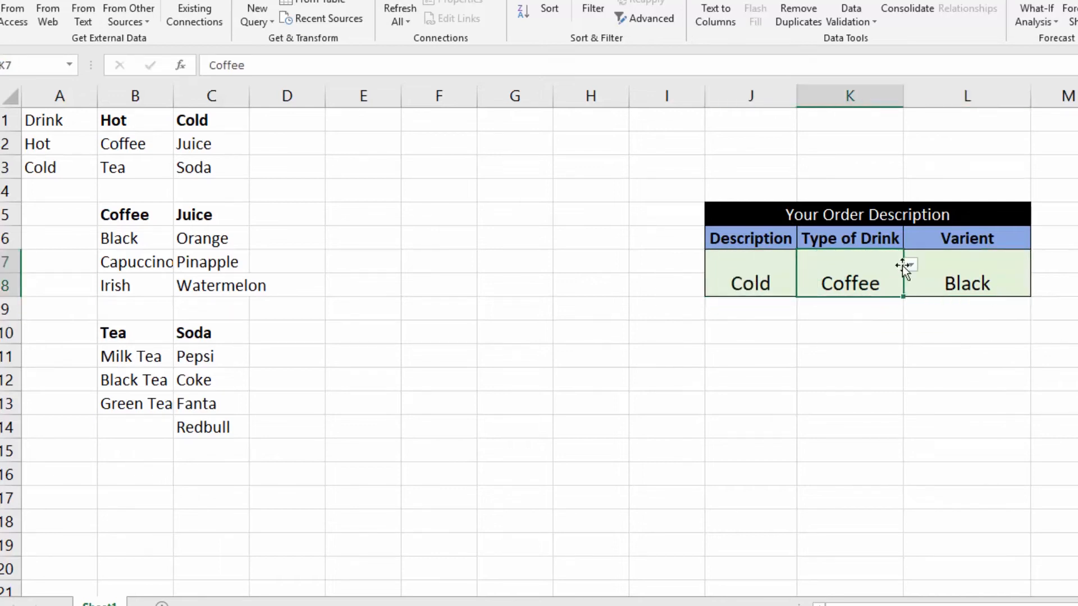
left_click(908, 265)
left_click(785, 280)
left_click(1023, 275)
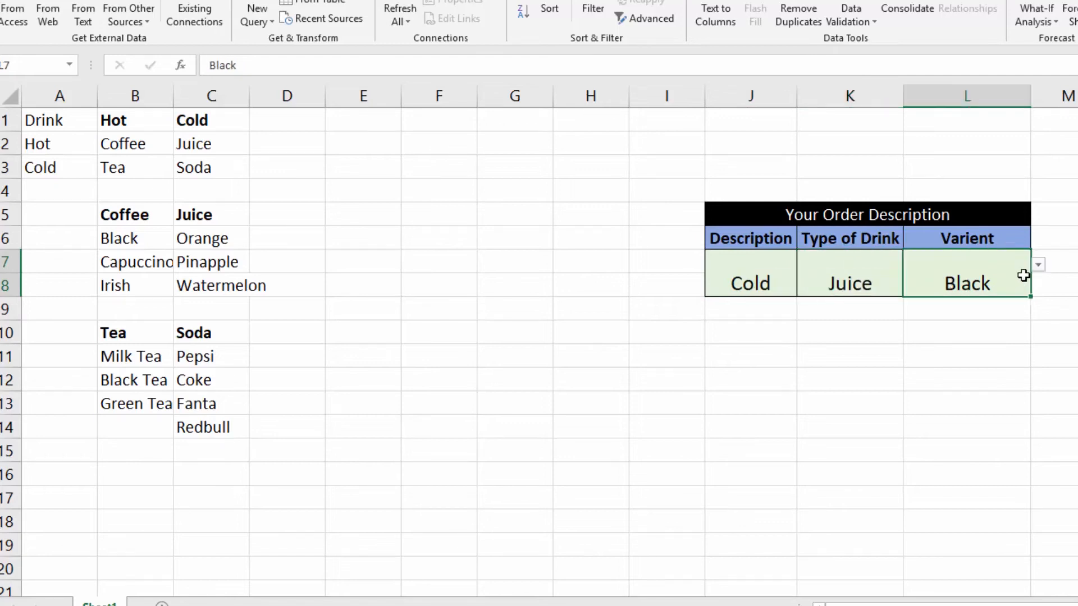
left_click(1038, 265)
left_click(927, 294)
left_click(974, 306)
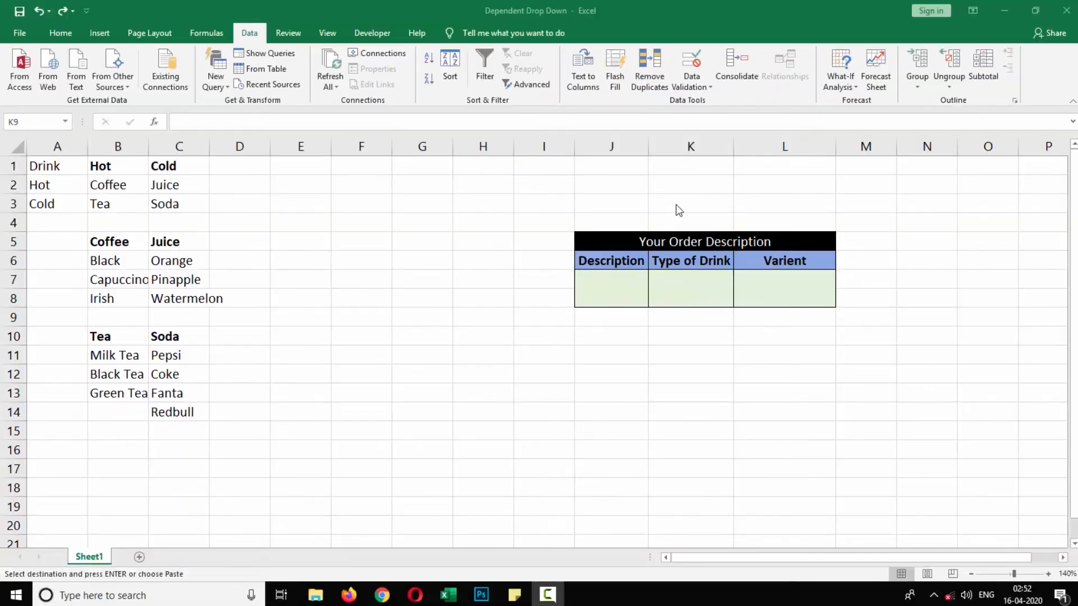
Switch to Sheet2 of the Dependent Drop Down list workbook, which holds the original restaurant order form.
left_click(670, 318)
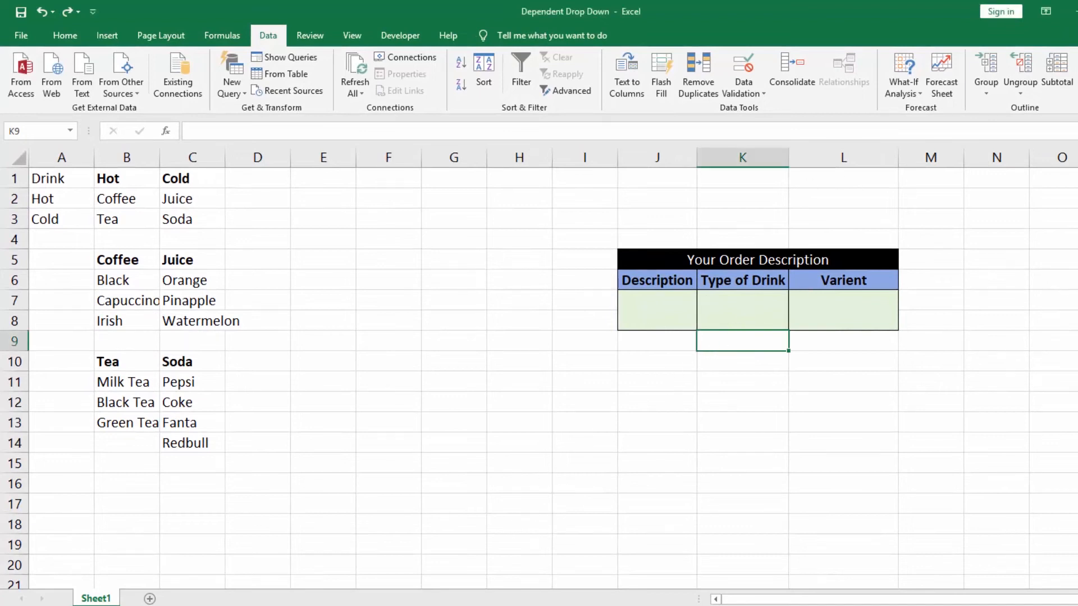
left_click(522, 569)
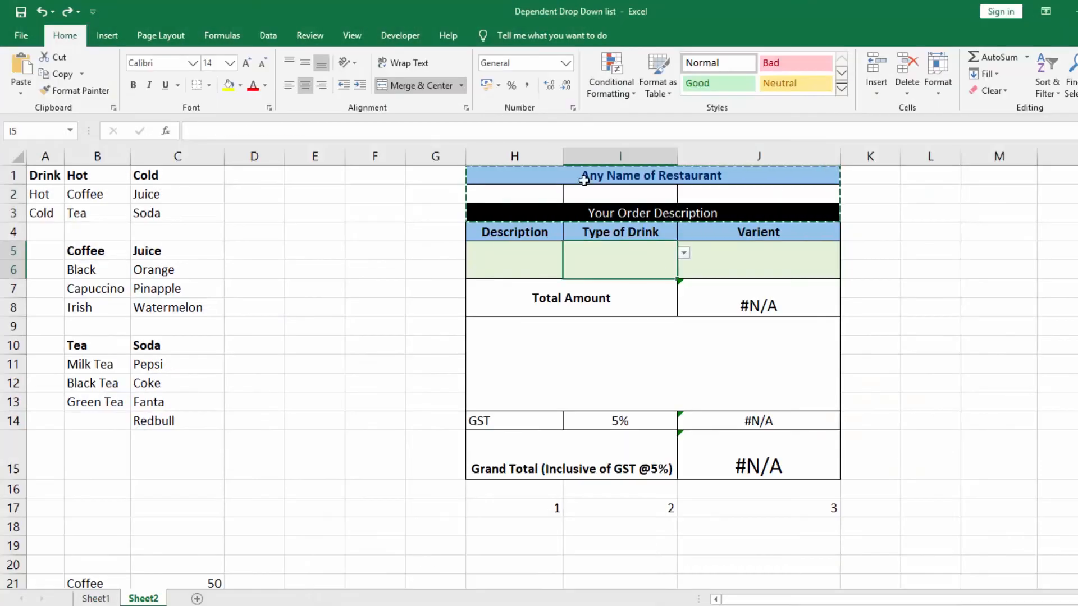
Copy the restaurant name heading and the row beneath it (H1:J2) into J1 of the Dependent Drop Down workbook.
left_click(545, 170)
left_click_drag(744, 181, 753, 191)
key("ctrl+c")
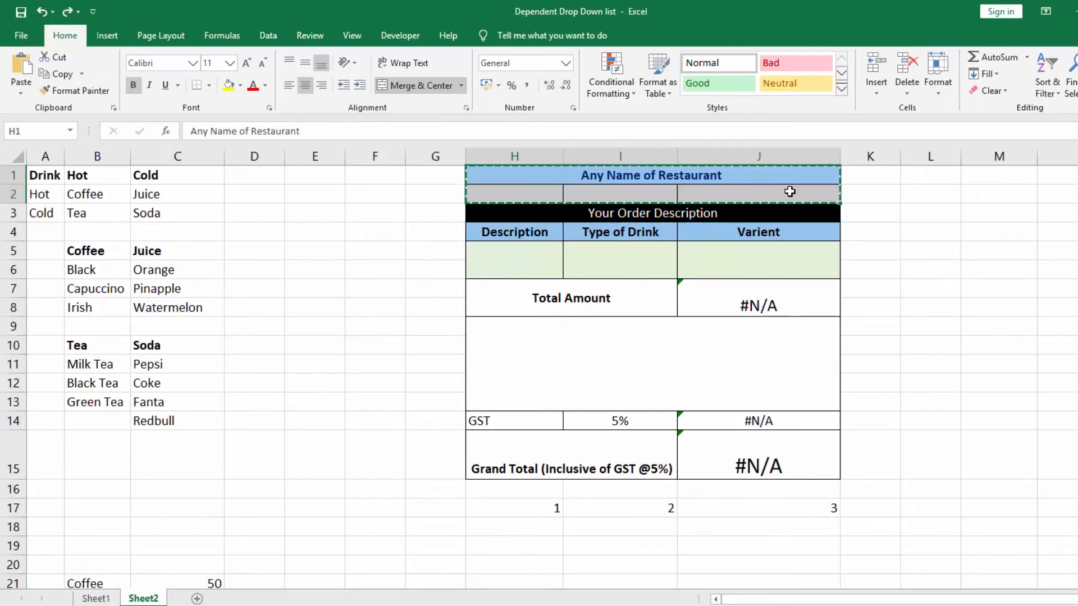
left_click(481, 605)
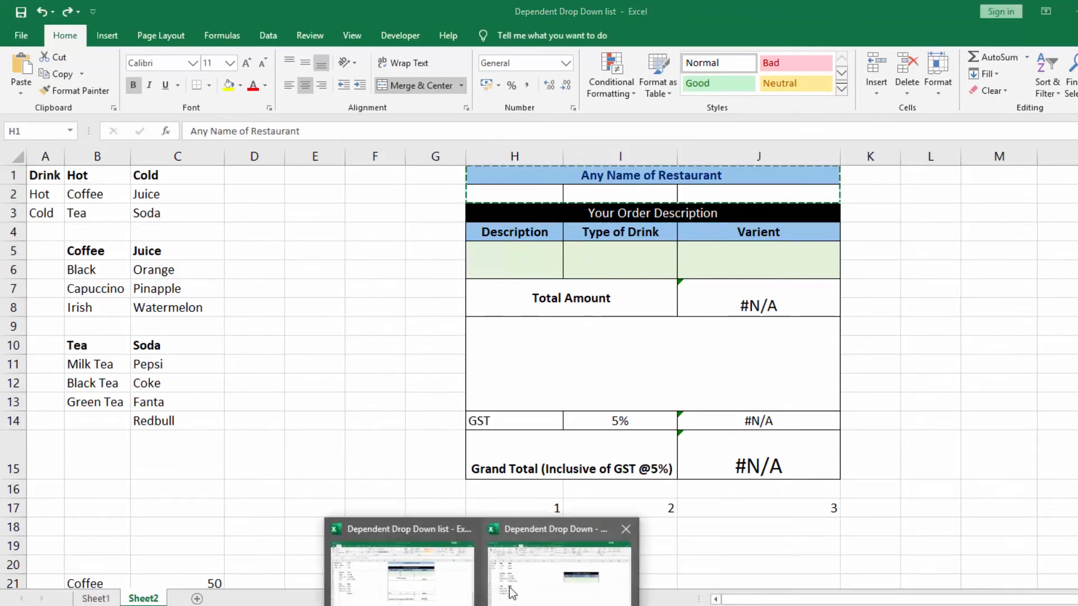
left_click(512, 593)
left_click(654, 176)
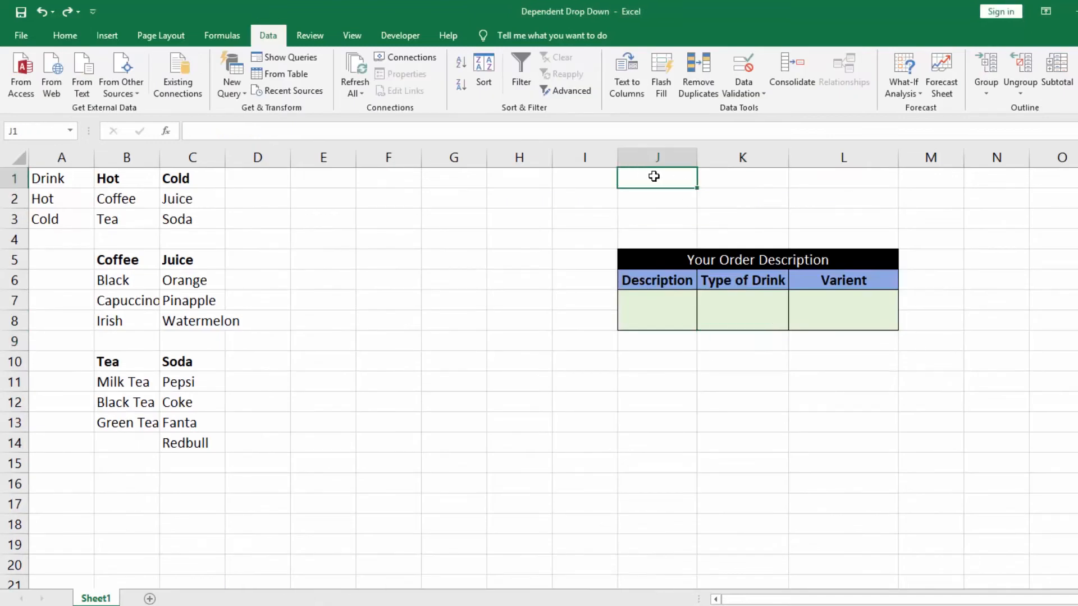
key("ctrl+v")
left_click(742, 237)
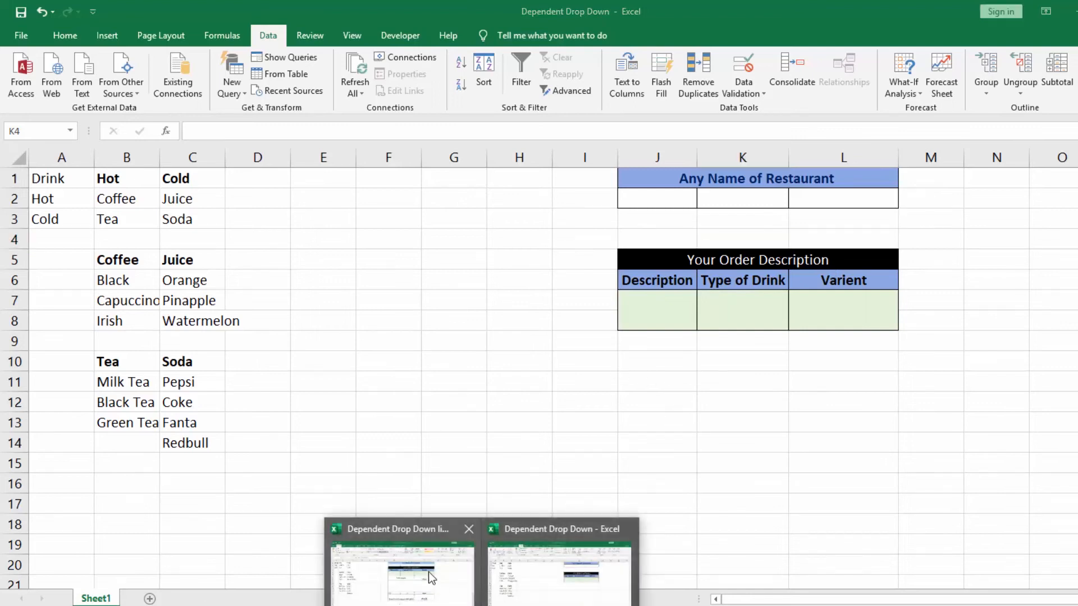
Copy the original form's Total Amount through Grand Total block (H7:J15) to J9, below the order cells in the Dependent Drop Down workbook.
left_click(428, 572)
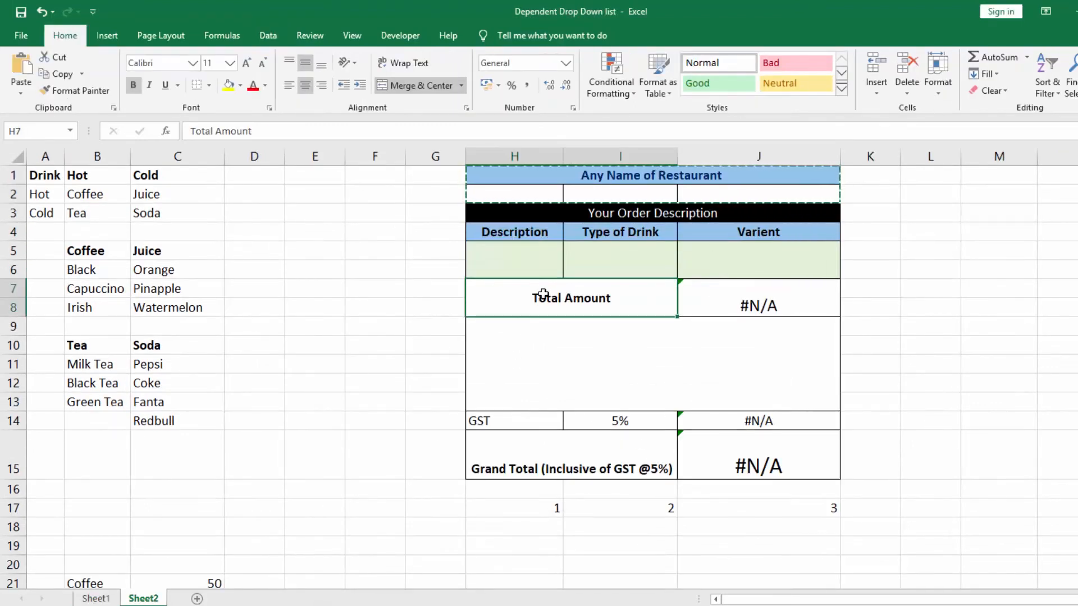
mouse_move(537, 297)
left_mouse_down()
mouse_move(740, 335)
mouse_move(756, 461)
left_mouse_up()
key("ctrl+c")
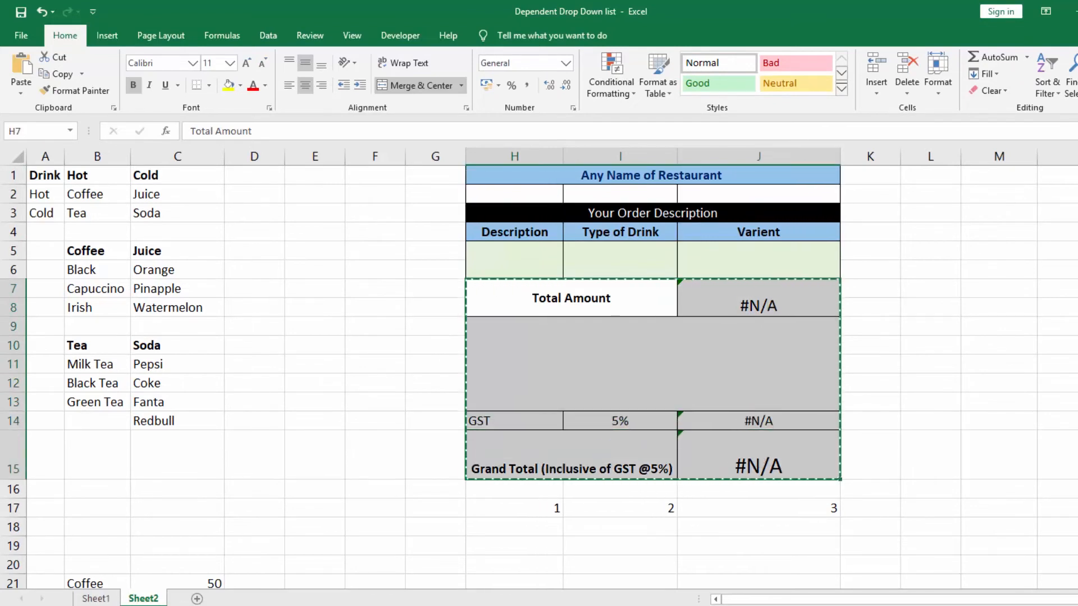
left_click(527, 594)
left_click(642, 342)
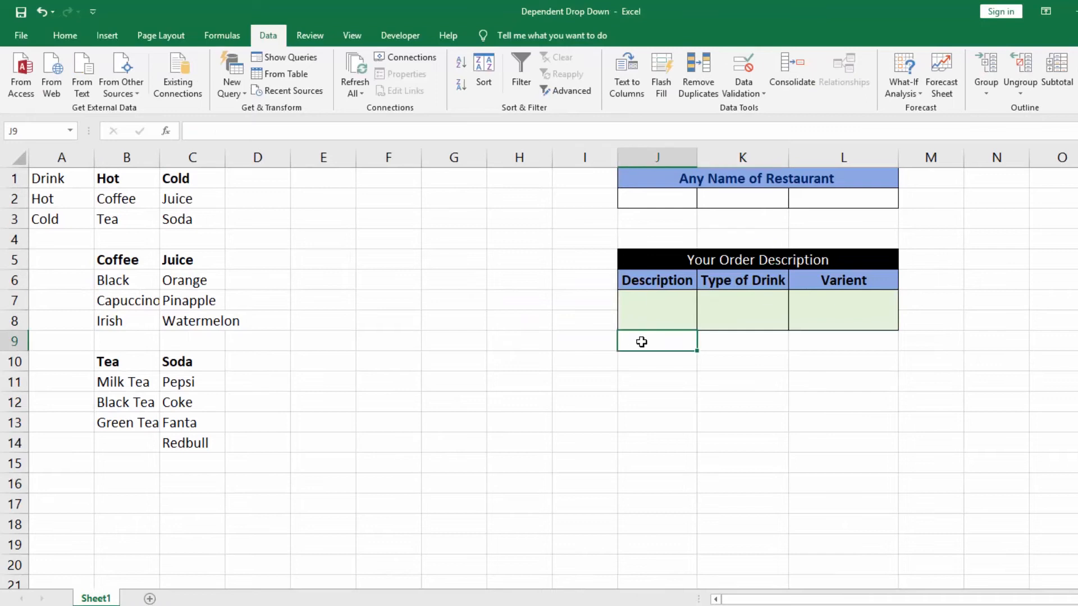
key("ctrl+v")
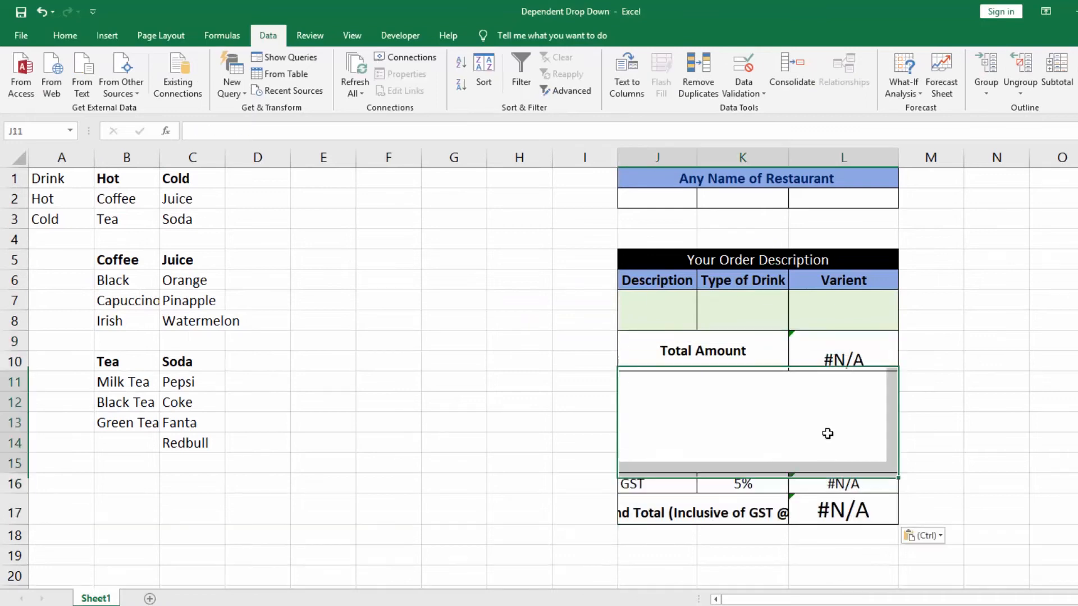
Clear the copied formulas from the Total Amount, GST and Grand Total value cells in column L.
left_click(858, 362)
key("Delete")
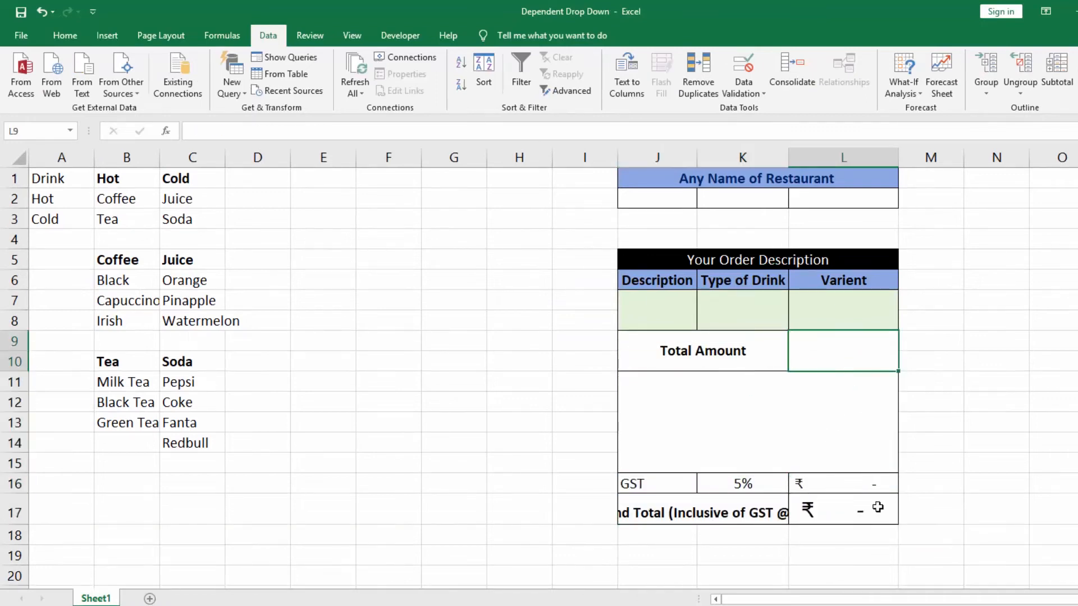
left_click(855, 487)
key("Delete")
left_click(869, 509)
key("Delete")
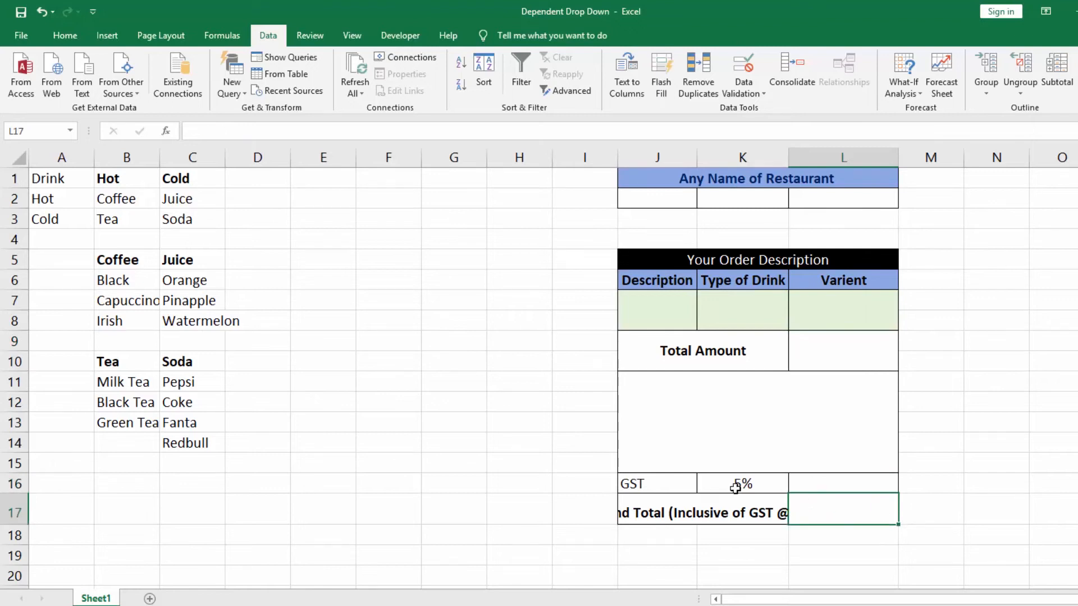
Copy Coffee and Tea from the Hot list to B18:B19, below the source lists.
left_click(194, 301)
scroll(380, 342, "down", 1)
scroll(381, 343, "up", 1)
left_click_drag(39, 207, 46, 216)
left_click(144, 206)
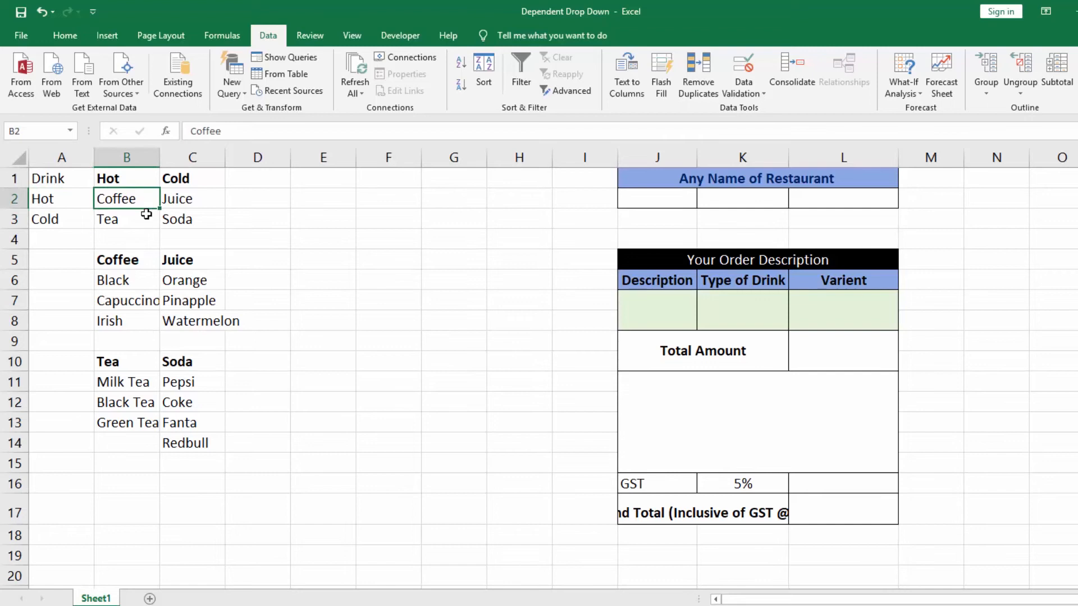
left_click_drag(145, 201, 146, 213)
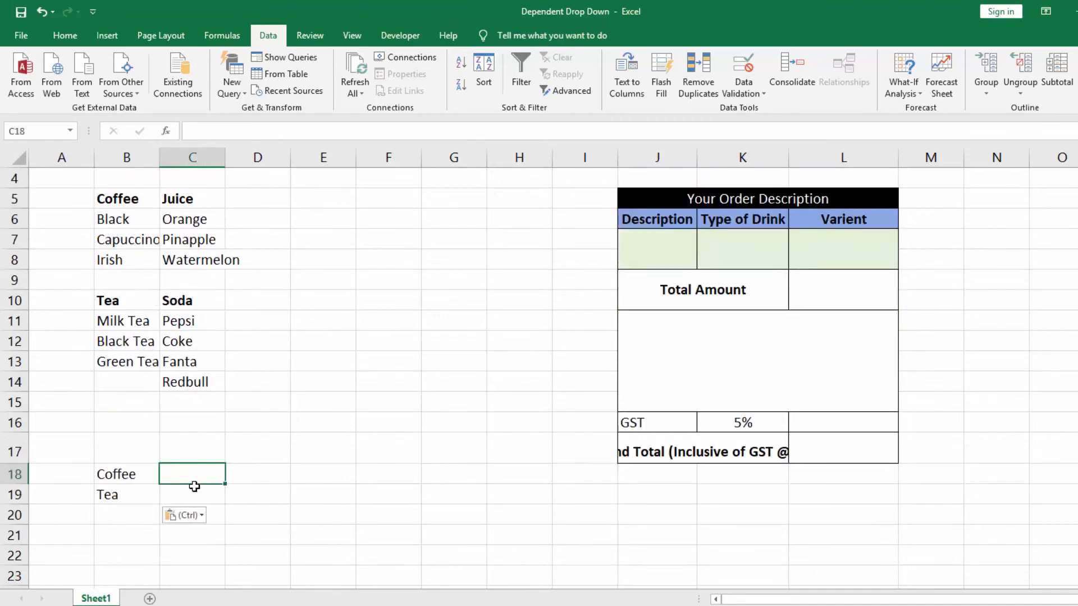
Copy the item price list from Coffee to Redbull (B21:C37) in the Dependent Drop Down list workbook to B18 of the new workbook.
left_click(520, 605)
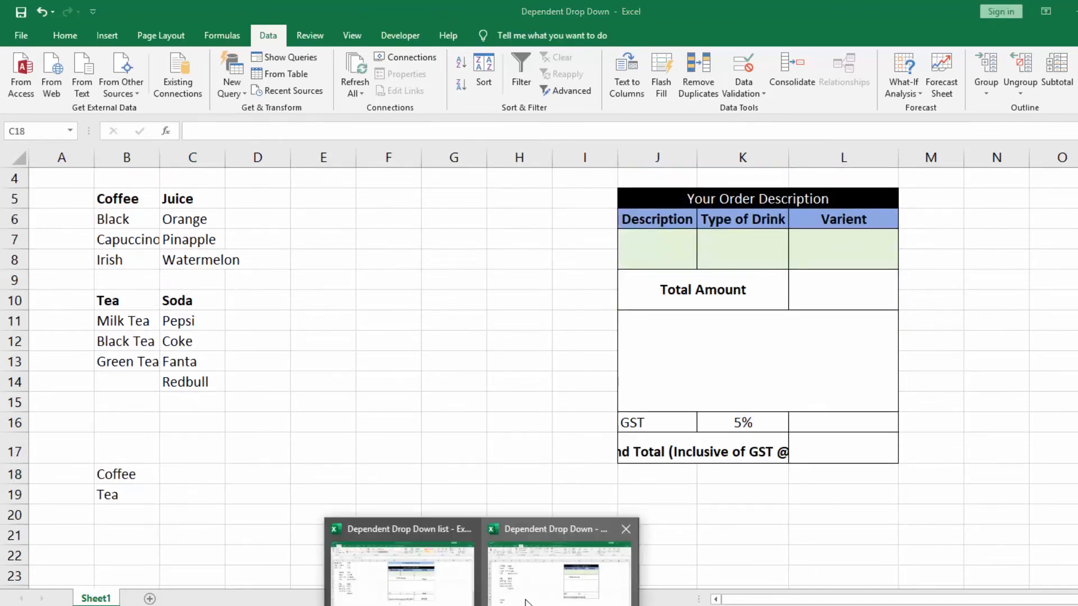
left_click(421, 594)
scroll(457, 524, "down", 7)
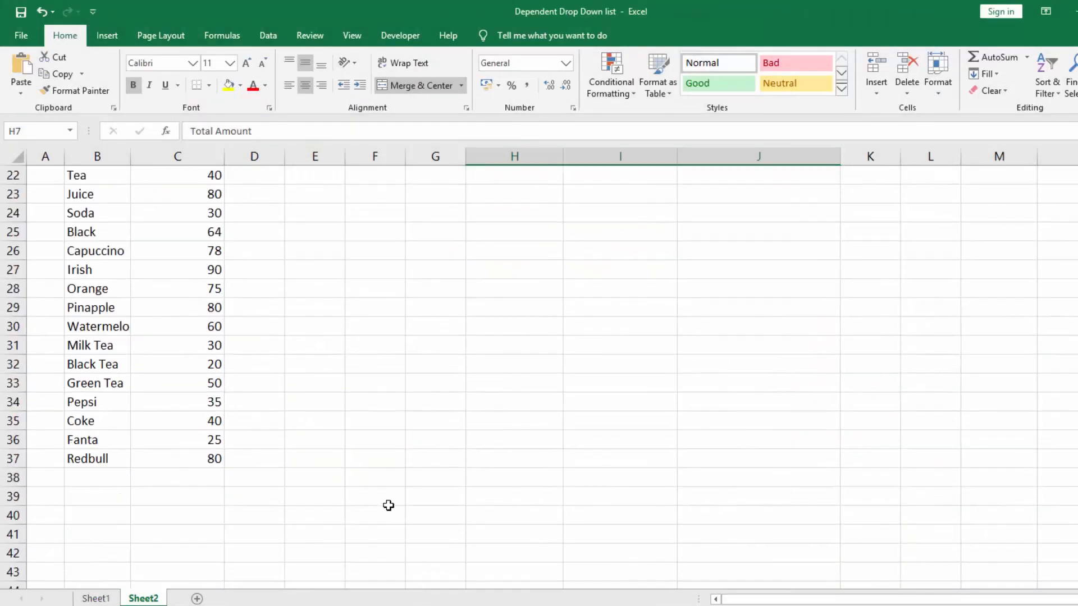
left_click(204, 399)
scroll(189, 381, "up", 3)
left_click_drag(131, 366, 185, 557)
key("ctrl+c")
key("alt+Tab")
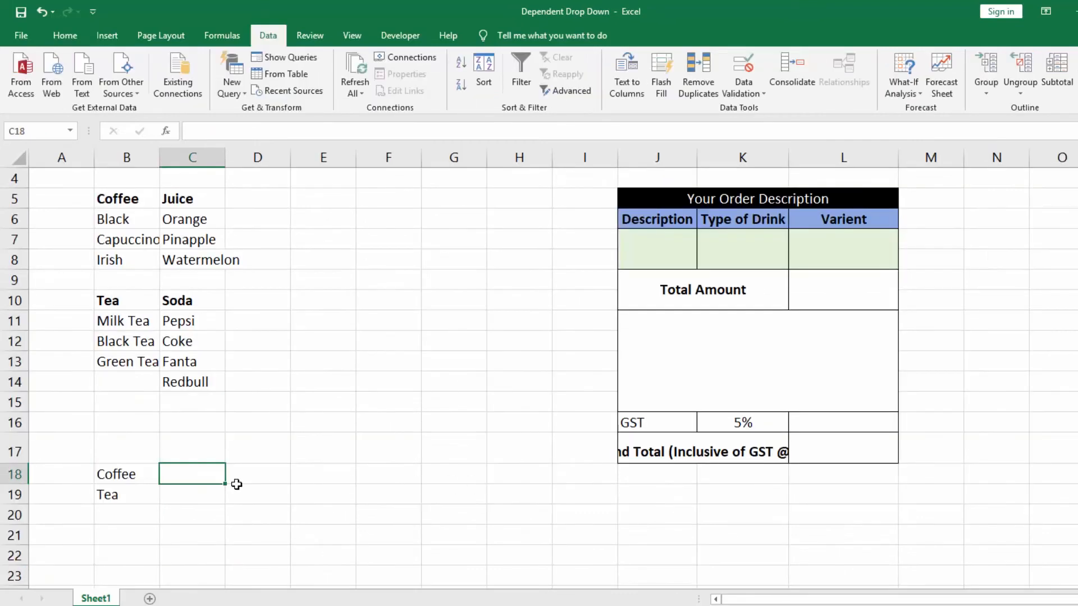
left_click(106, 473)
key("ctrl+v")
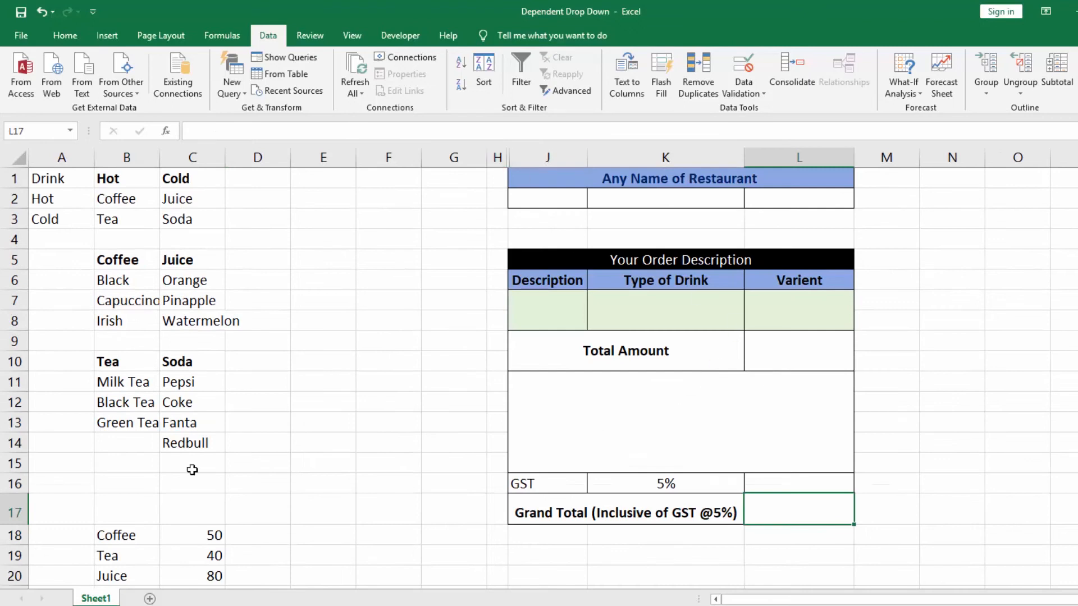
Review the price list and the order form's selection and Total Amount cells.
scroll(241, 462, "down", 3)
scroll(243, 464, "up", 3)
scroll(624, 422, "down", 2)
scroll(624, 422, "up", 2)
left_click(561, 308)
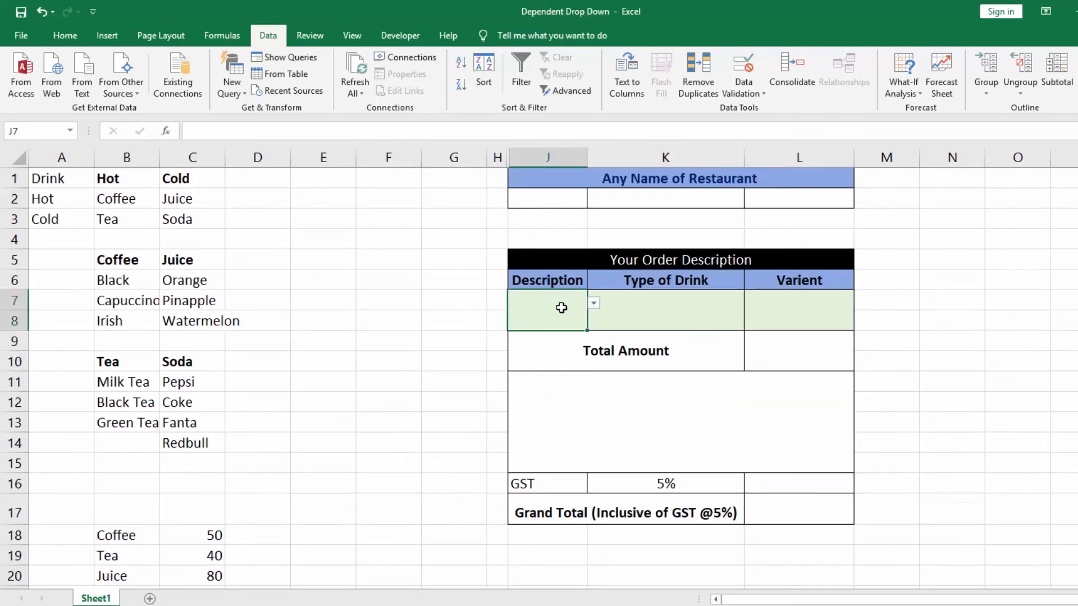
left_click(645, 312)
left_click(778, 319)
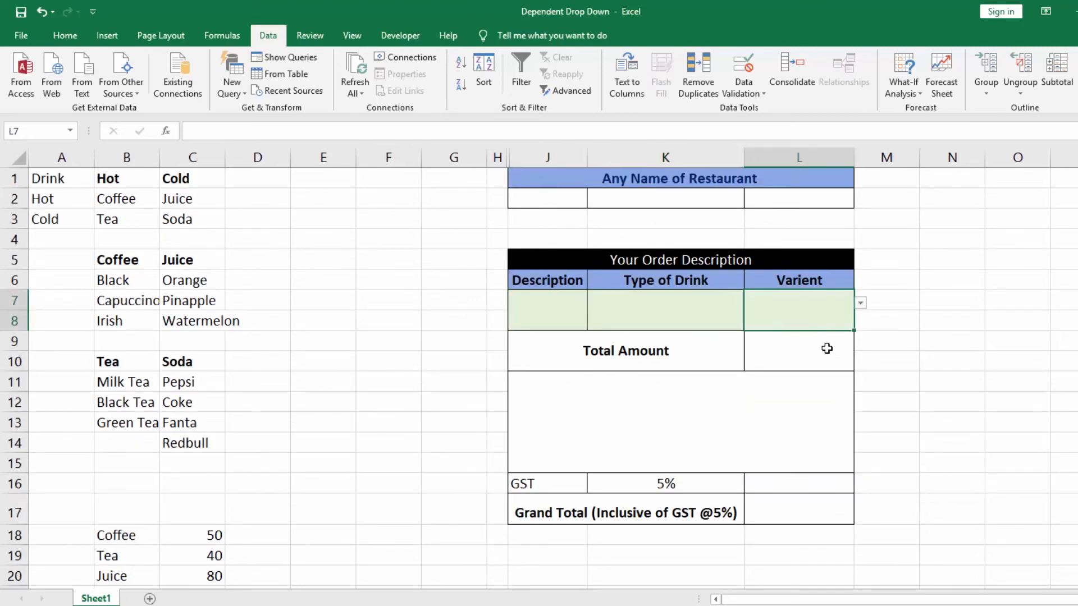
left_click(793, 358)
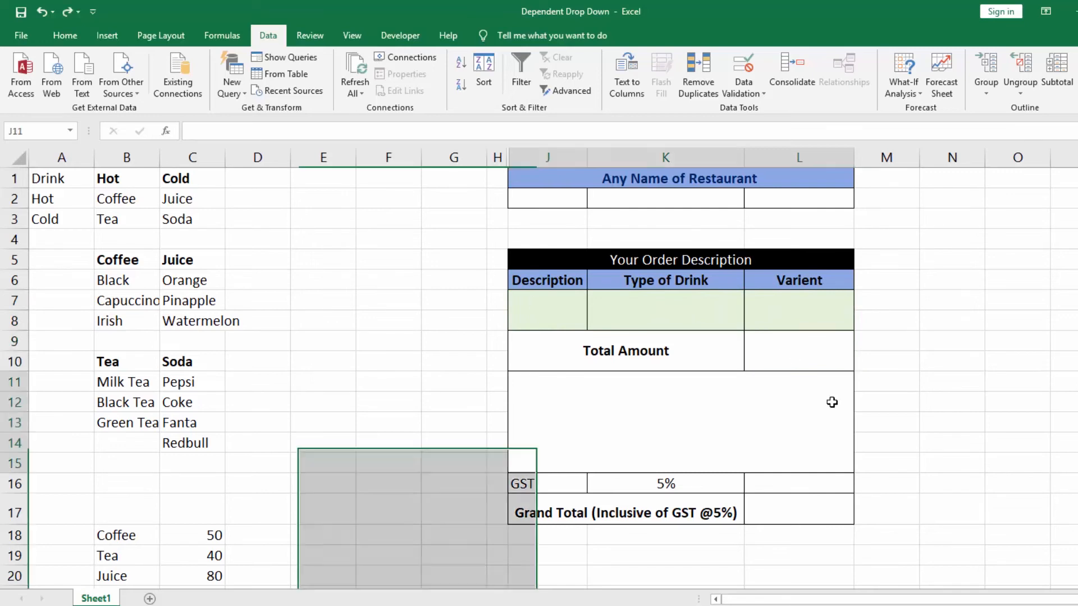
Fill in the order form with Description Cold, Type of Drink Juice and Varient Pinapple.
left_click(563, 317)
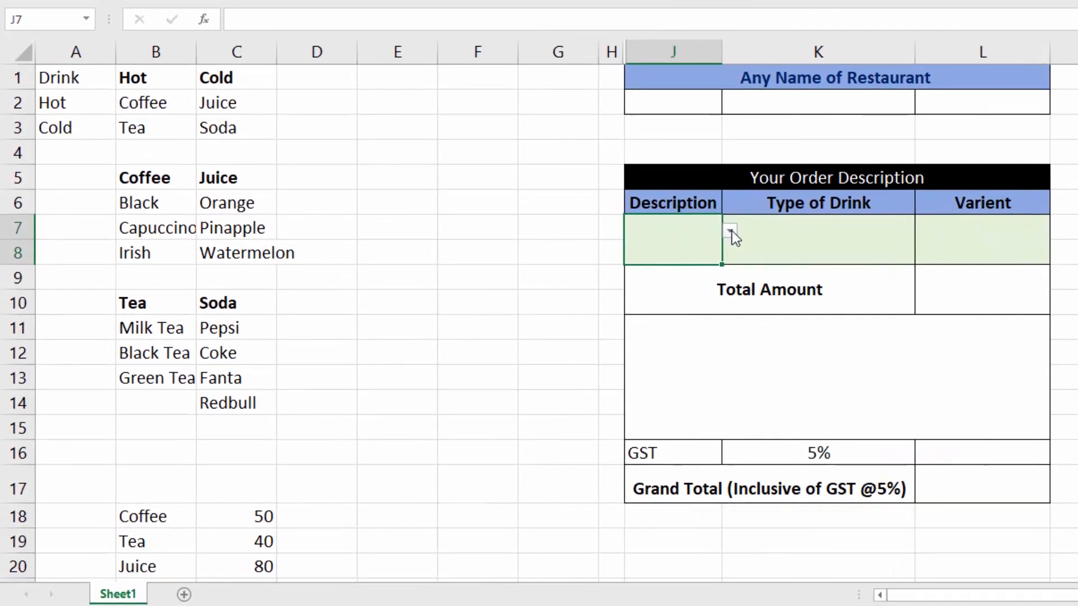
left_click(730, 231)
left_click(675, 259)
left_click(792, 245)
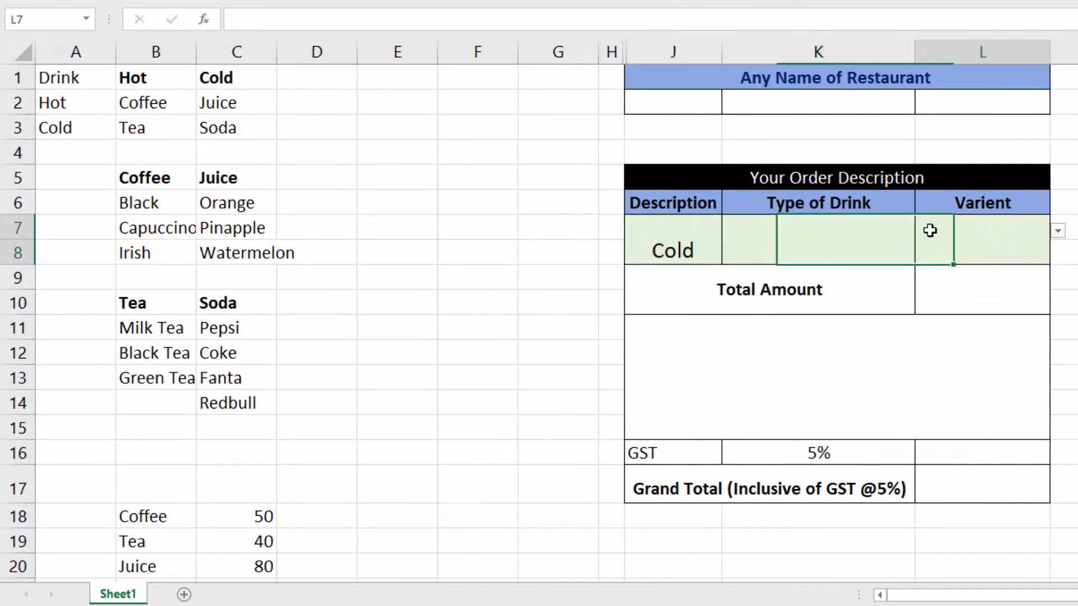
left_click(922, 231)
left_click(814, 250)
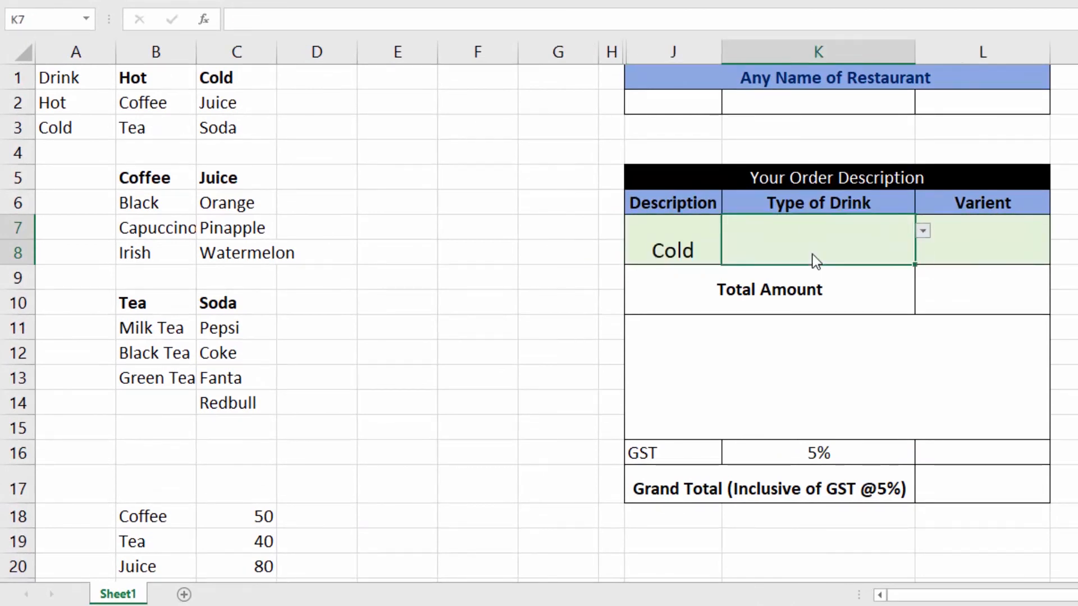
left_click(958, 234)
left_click(1057, 230)
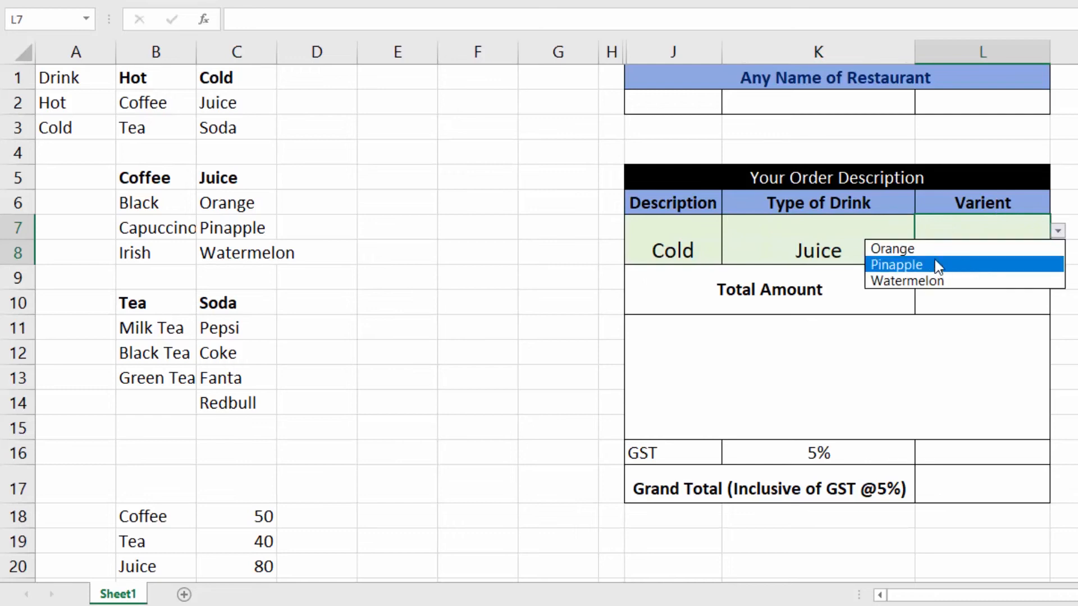
left_click(935, 264)
Start a VLOOKUP formula in the Total Amount cell L9 with the Varient cell L7 as the lookup value.
left_click(968, 303)
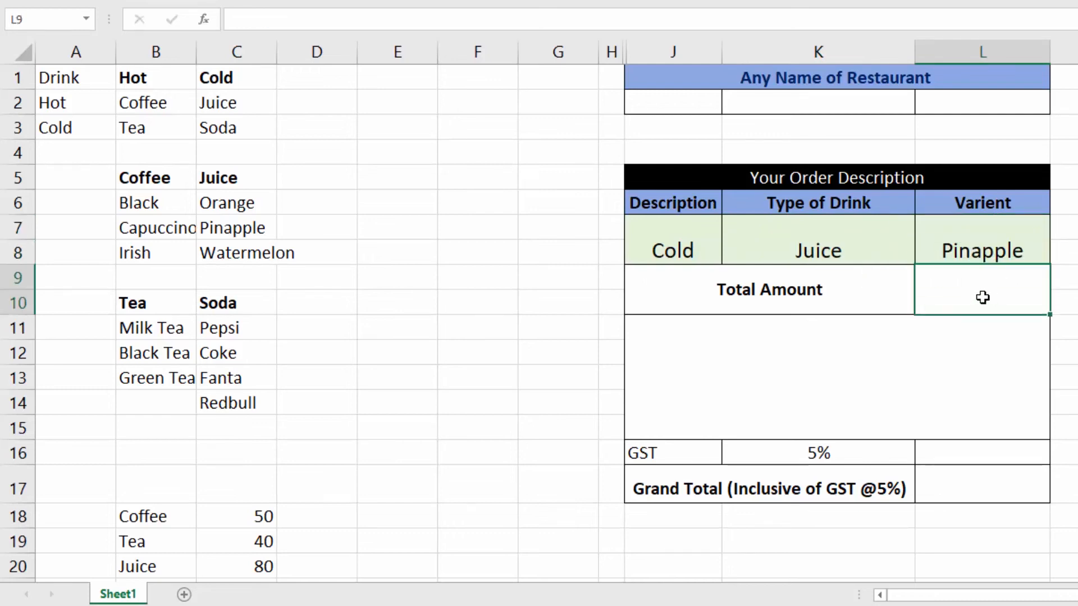
scroll(950, 291, "down", 2)
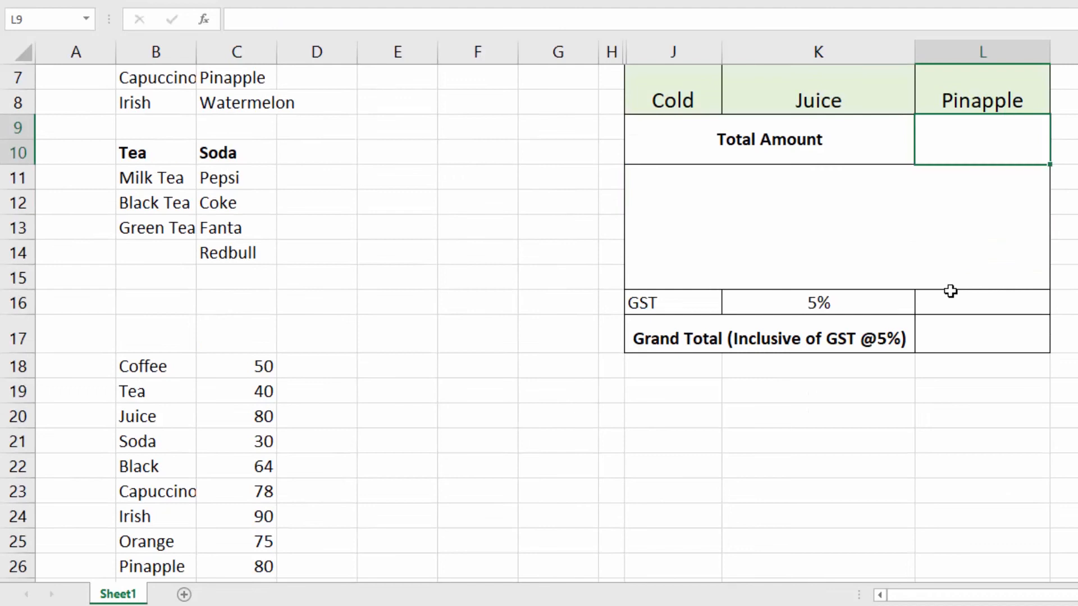
scroll(950, 291, "up", 1)
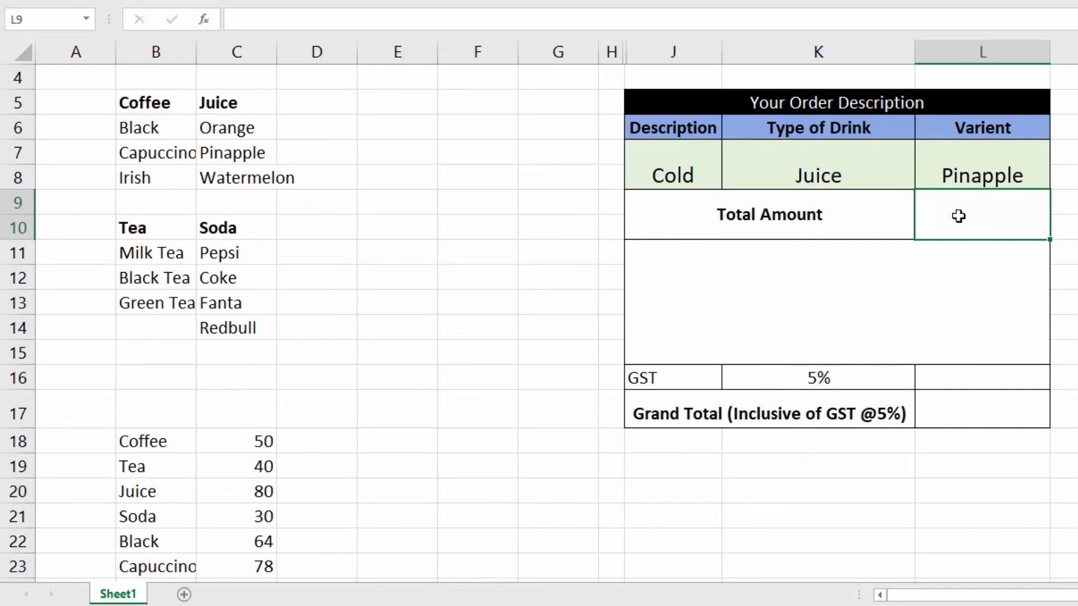
type("=vl")
key("Tab")
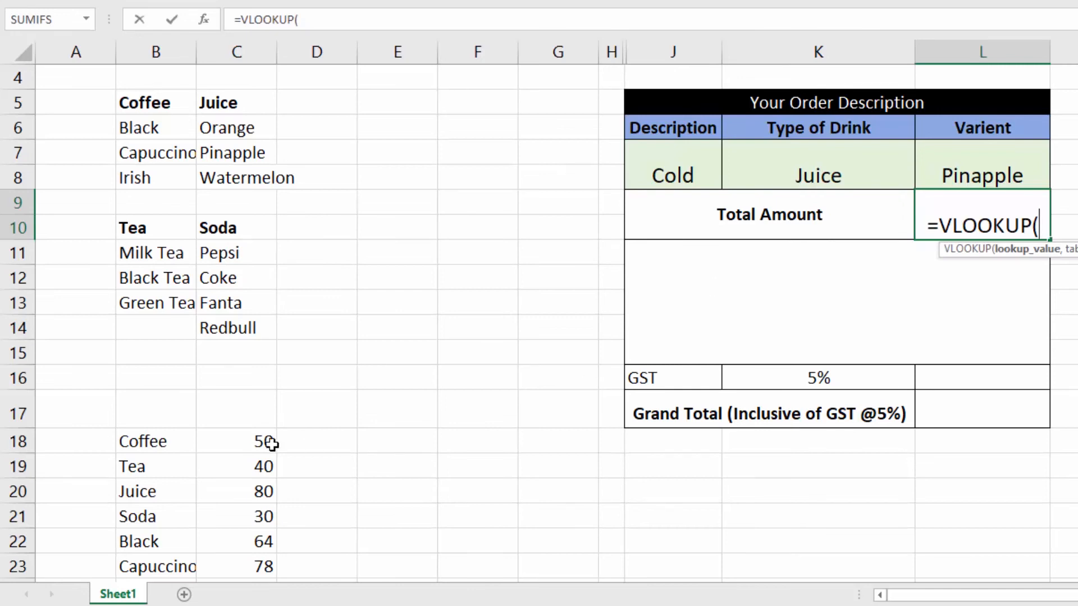
left_click(977, 168)
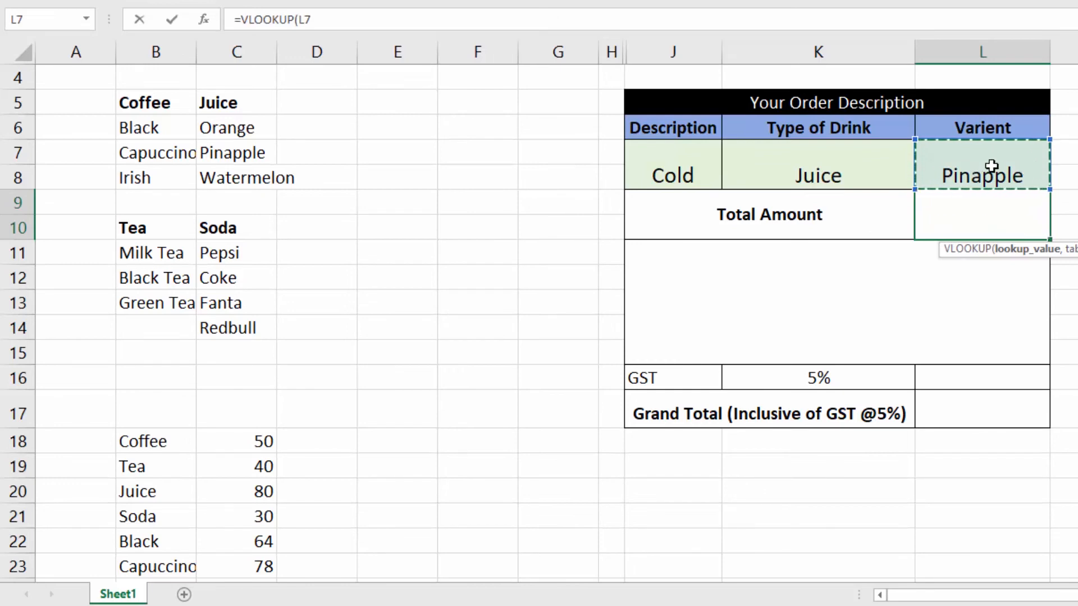
Set the VLOOKUP table array to the price list as the absolute range $B$18:$C$34.
type(",")
scroll(938, 283, "down", 3)
scroll(938, 284, "down", 3)
scroll(375, 288, "up", 2)
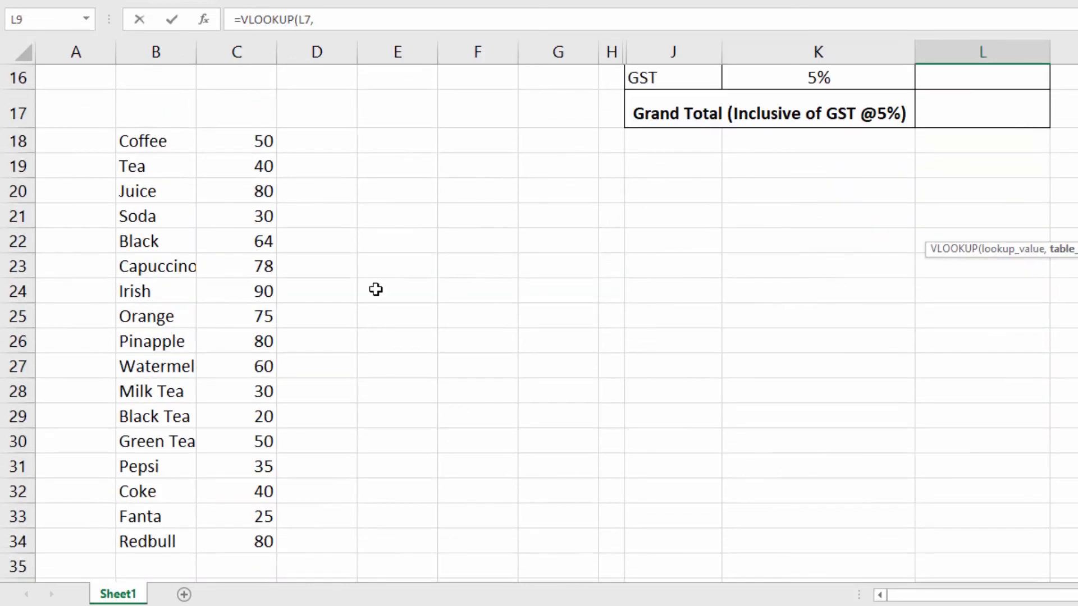
left_click_drag(136, 143, 238, 537)
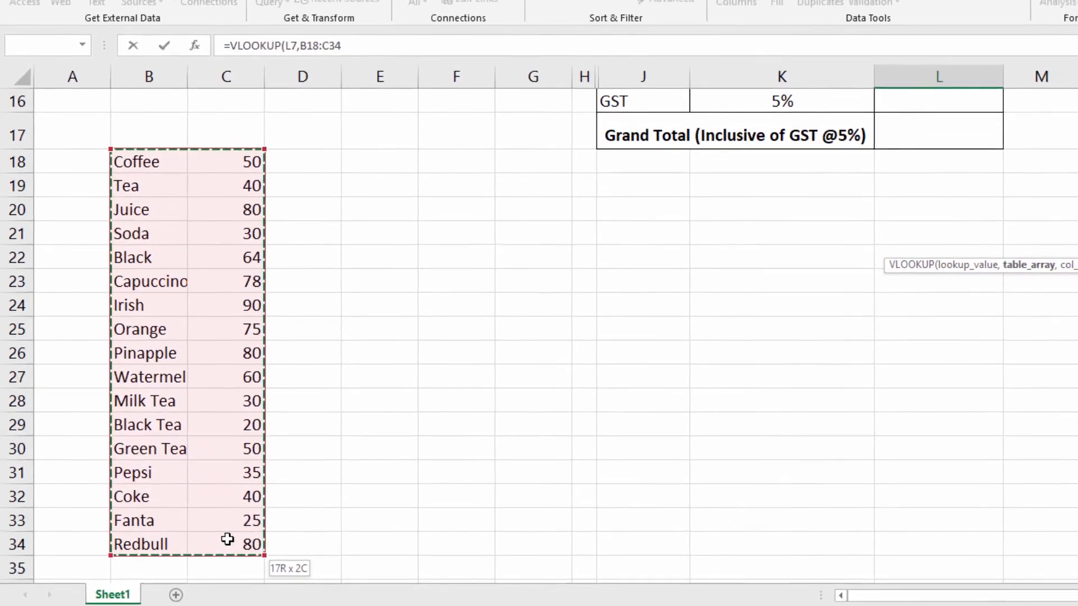
key("F4")
scroll(238, 537, "up", 5)
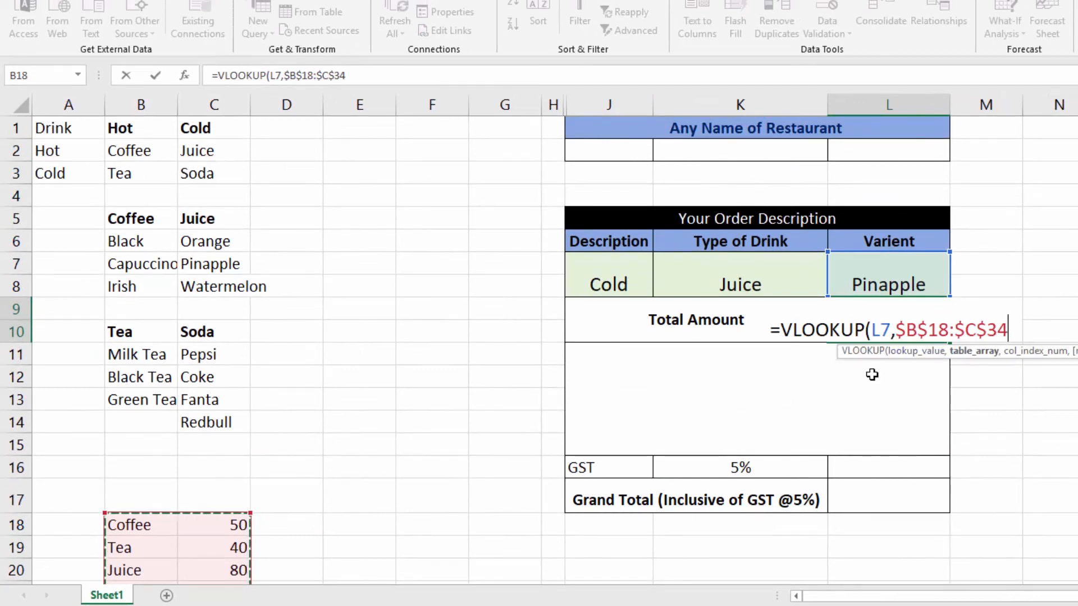
Complete the VLOOKUP with column index 2 and exact match 0, and enter the formula.
type(",")
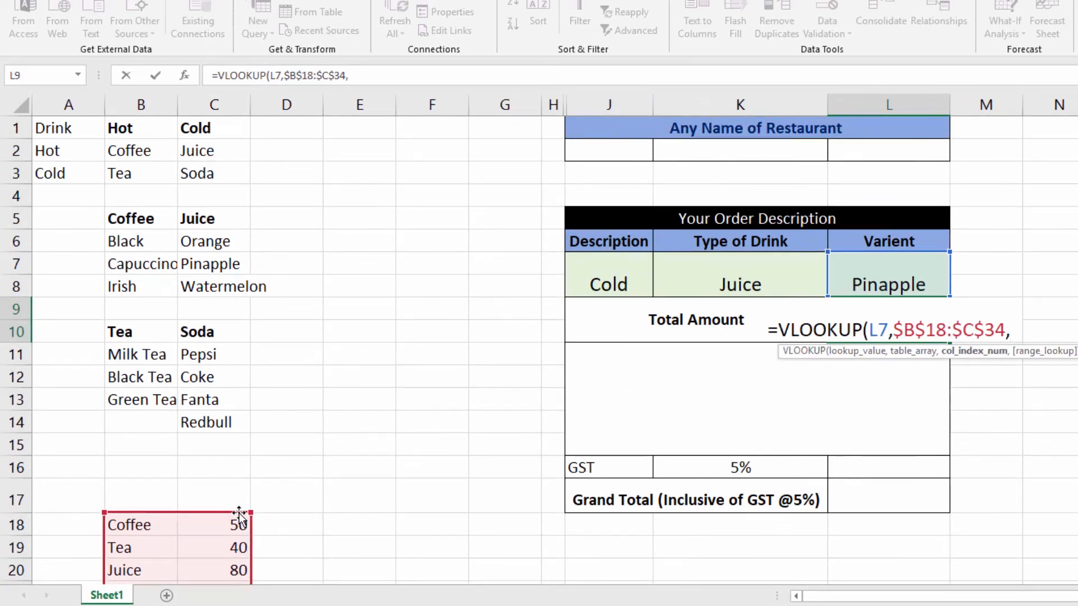
type("2,")
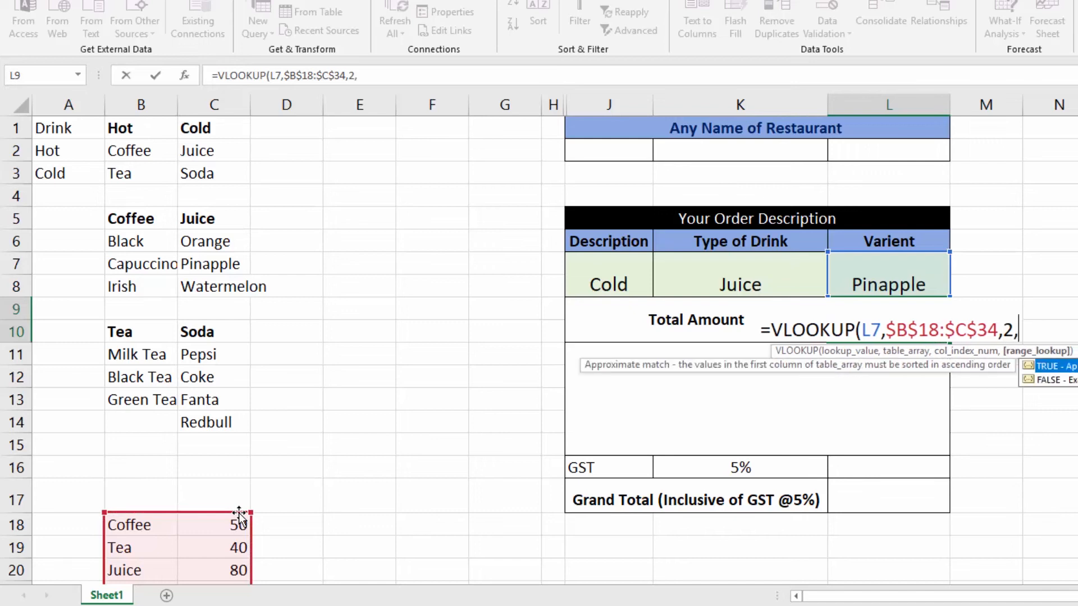
type("0)")
key("Return")
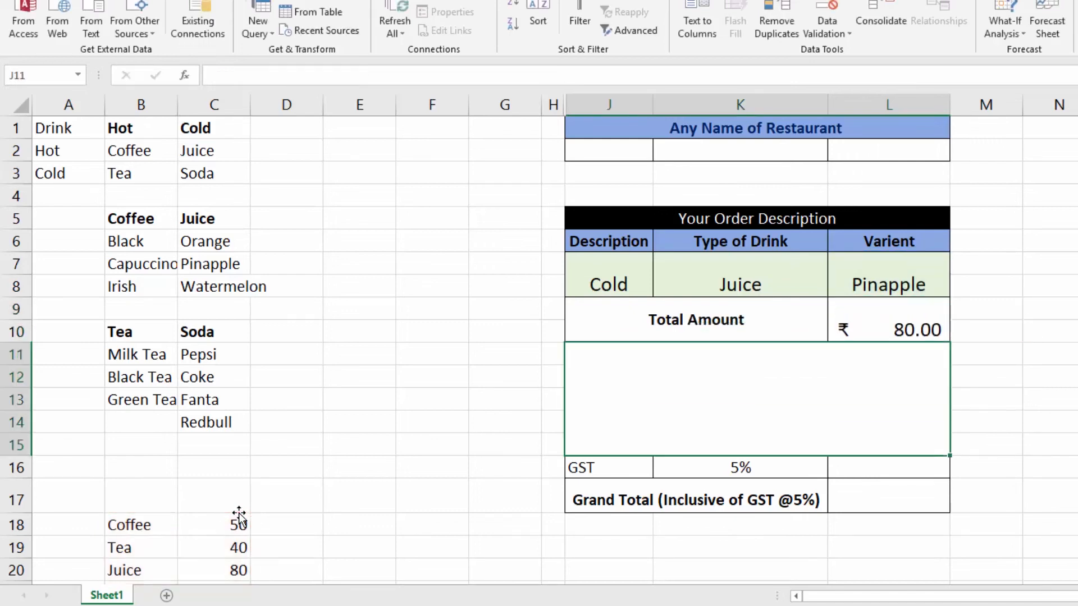
left_click(882, 332)
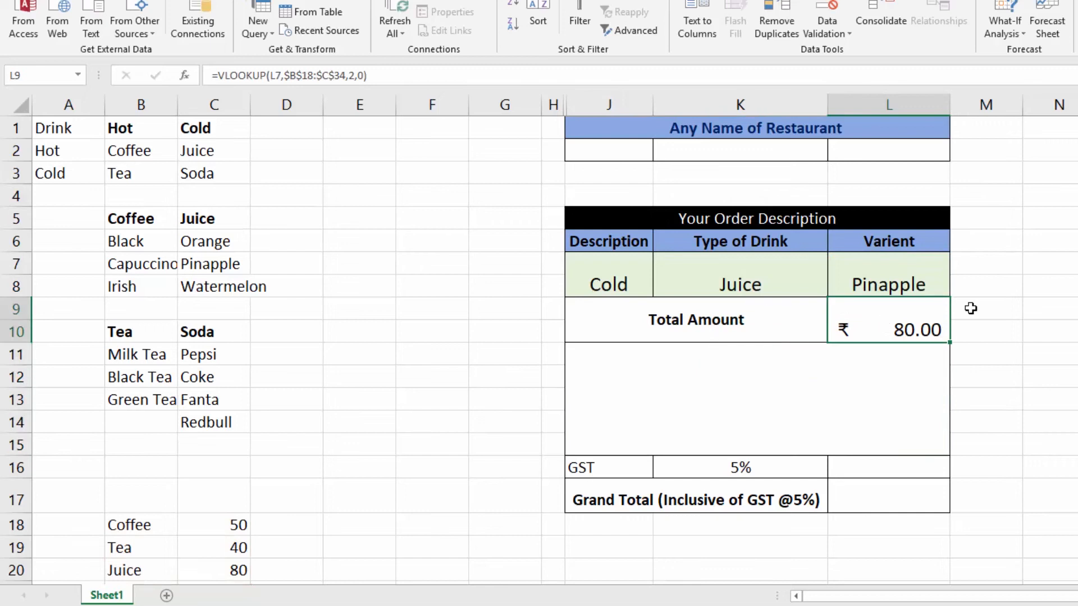
Change the Varient in L7 to Orange to test the Total Amount lookup.
left_click(901, 271)
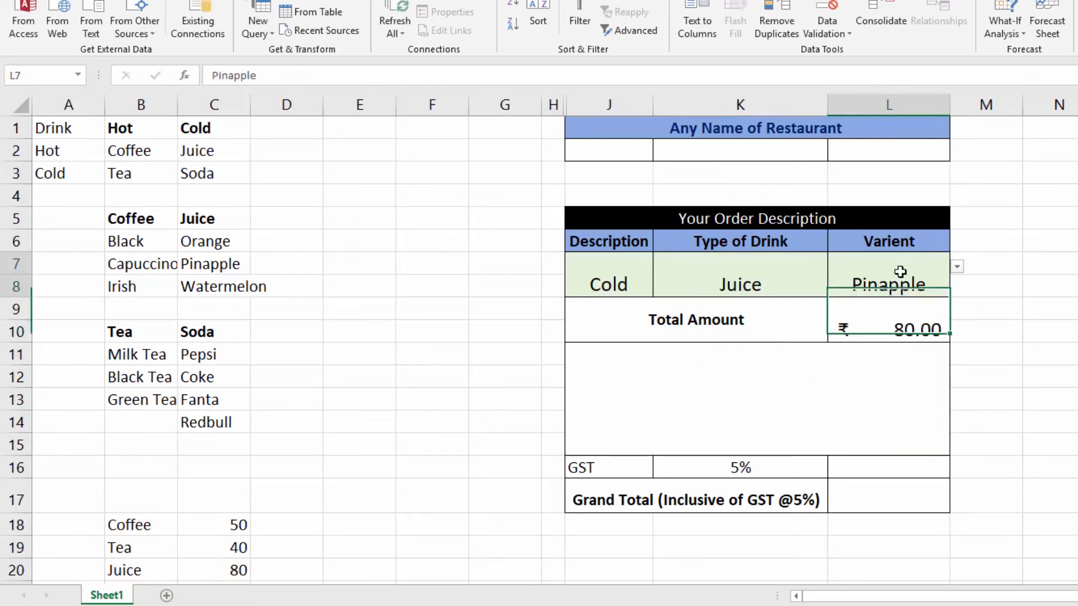
left_click(958, 268)
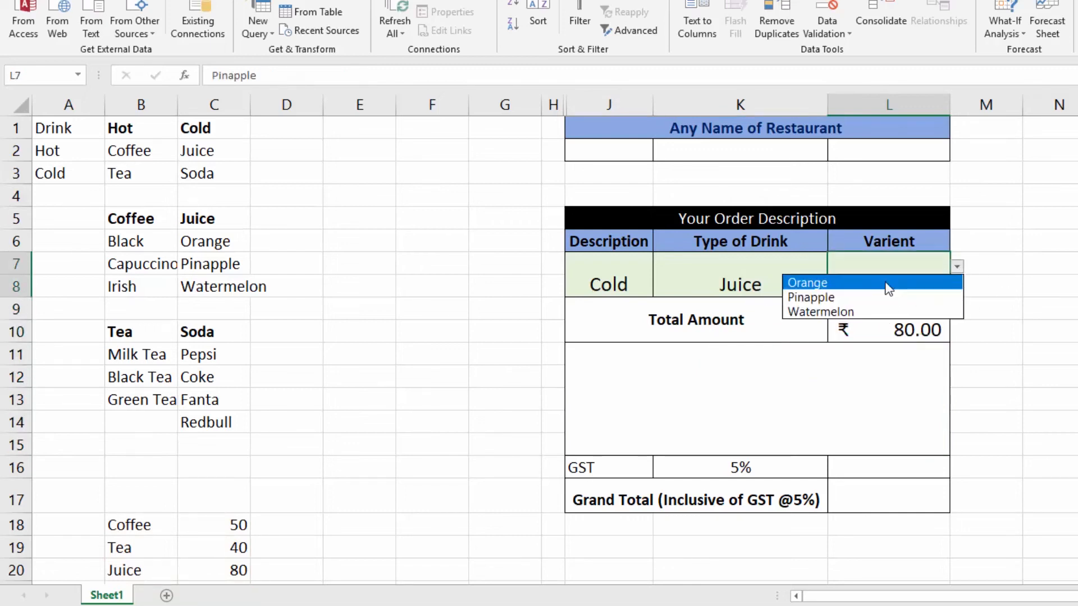
left_click(863, 289)
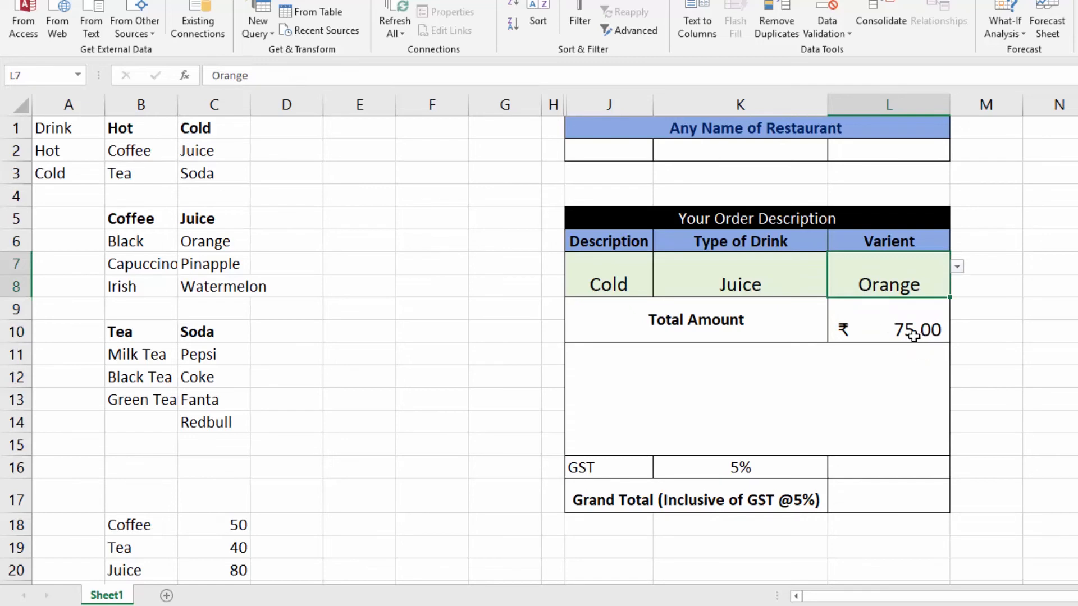
Clear the Varient, Type of Drink and Description entries from the order form.
left_click_drag(904, 273, 712, 271)
left_click(850, 273)
key("Delete")
left_click(796, 289)
key("Delete")
left_click(638, 269)
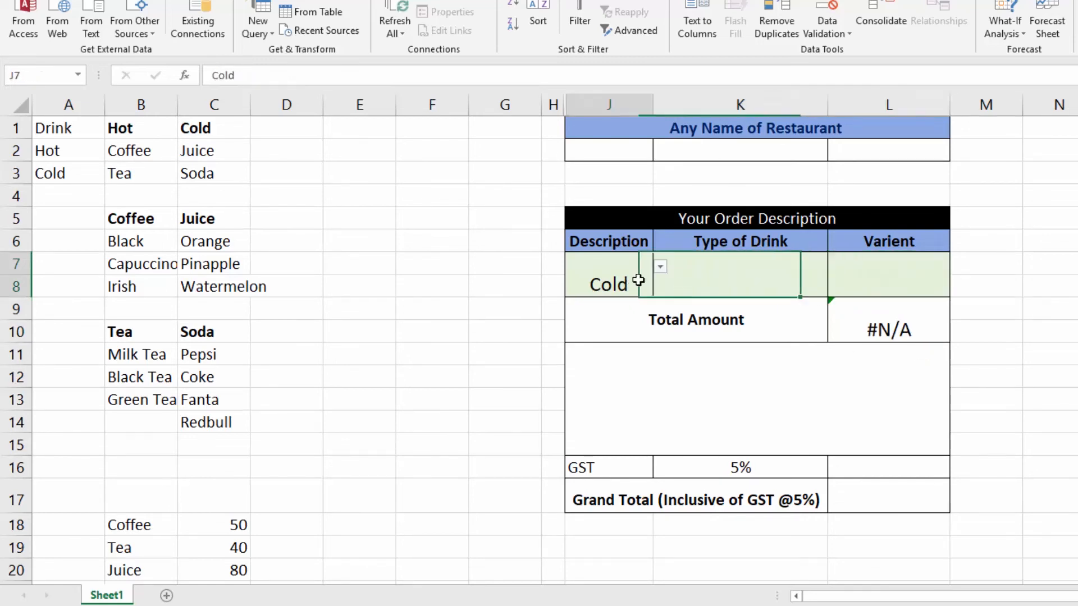
key("Delete")
Fill in the order form with Description Hot, Type of Drink Coffee and Varient Black, and check the Total Amount cell.
left_click(660, 267)
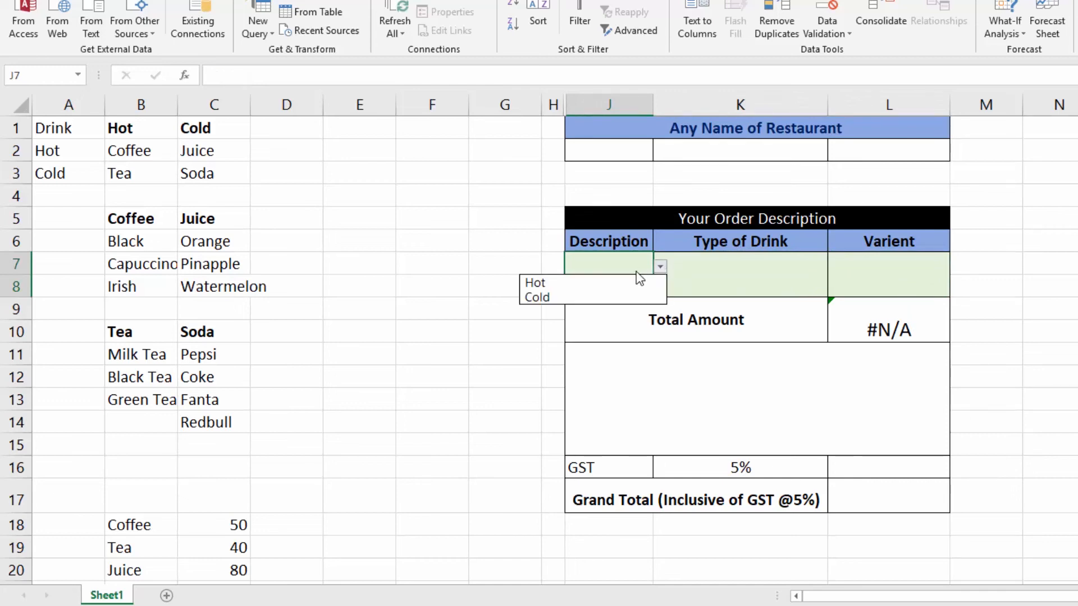
left_click(612, 284)
left_click(681, 272)
left_click(835, 267)
left_click(722, 283)
left_click(864, 268)
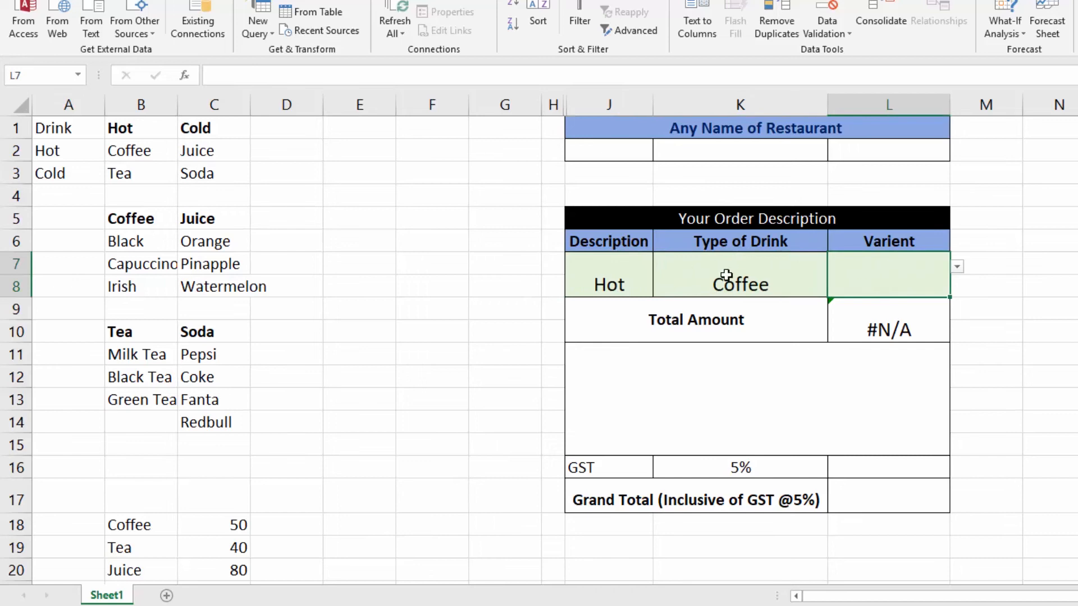
left_click(957, 268)
left_click(881, 283)
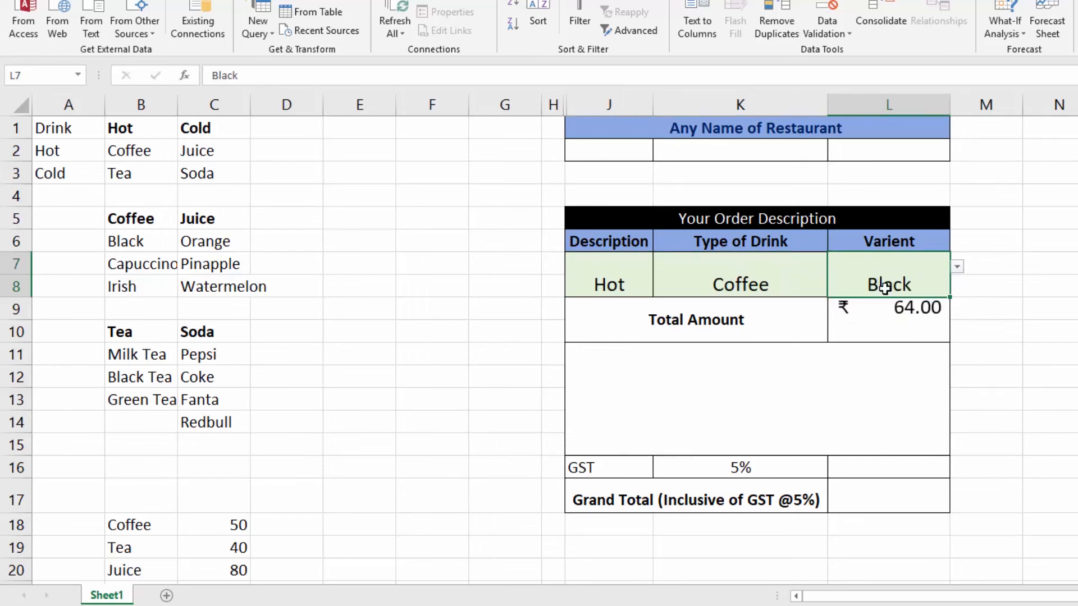
left_click(916, 332)
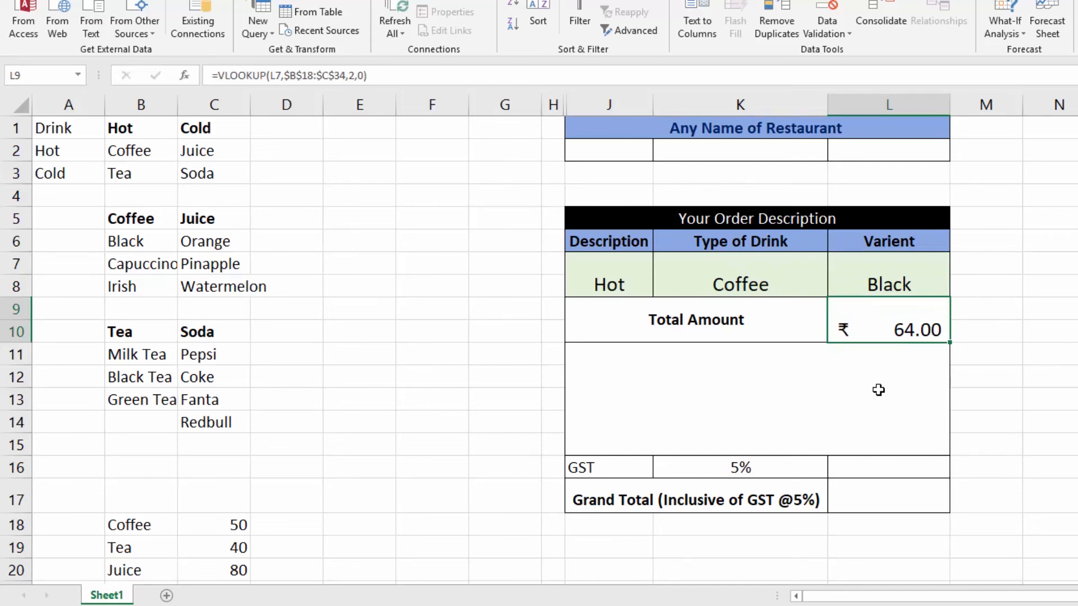
Enter the formula =L9*K16 in the GST amount cell L16 to multiply the Total Amount by the GST rate.
scroll(878, 390, "down", 1)
scroll(879, 390, "down", 1)
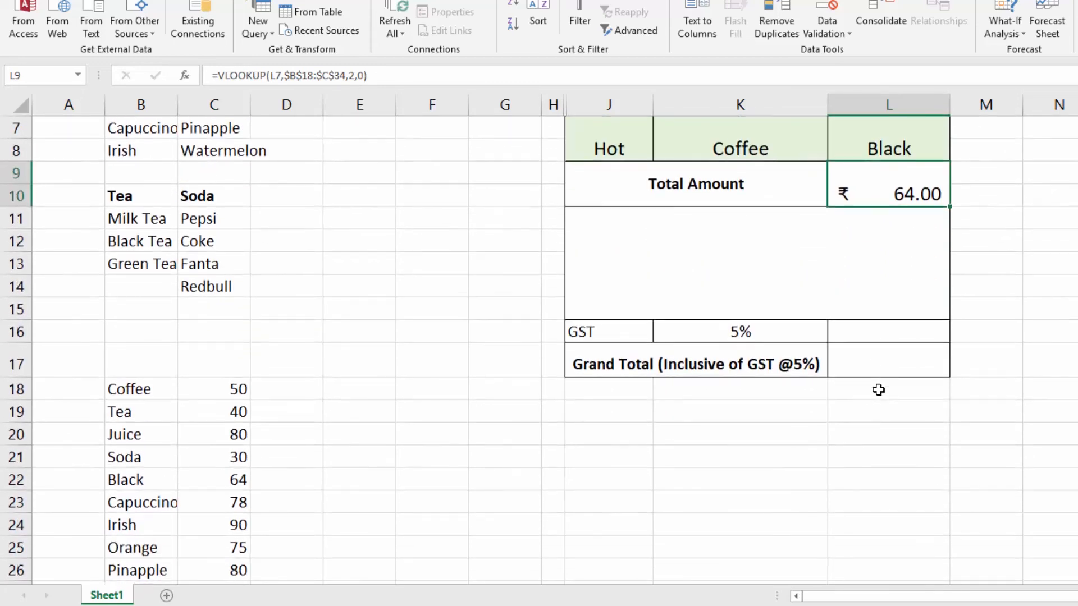
left_click(797, 330)
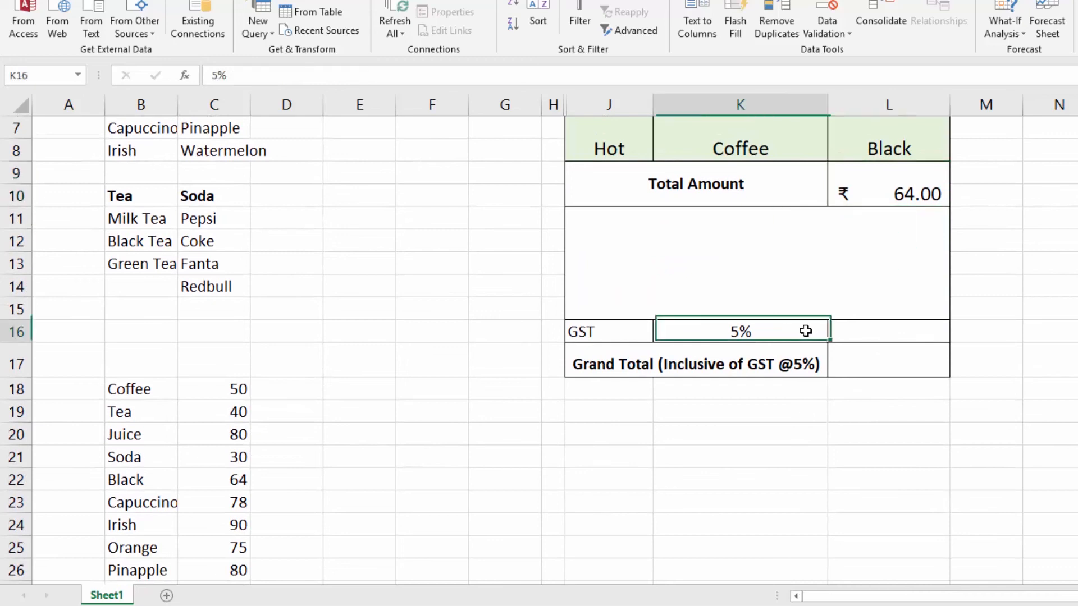
scroll(800, 326, "up", 2)
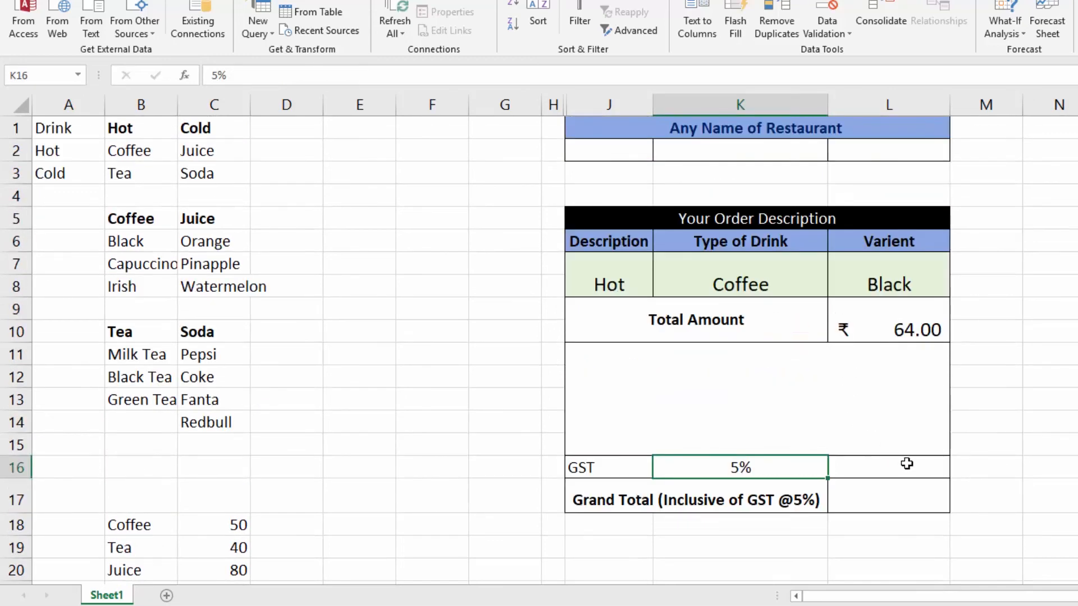
left_click(907, 331)
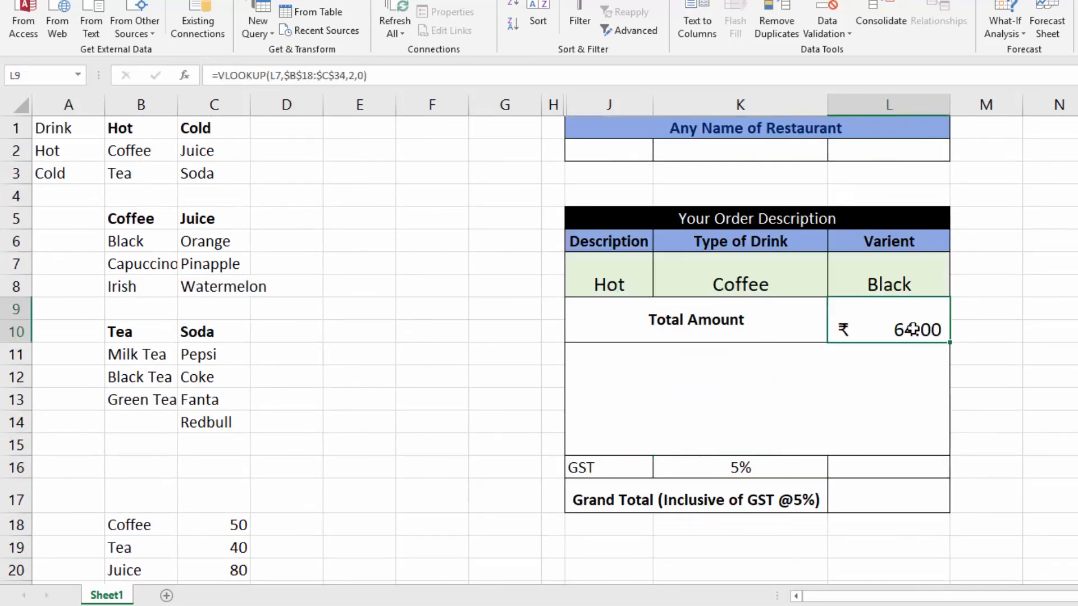
left_click(892, 471)
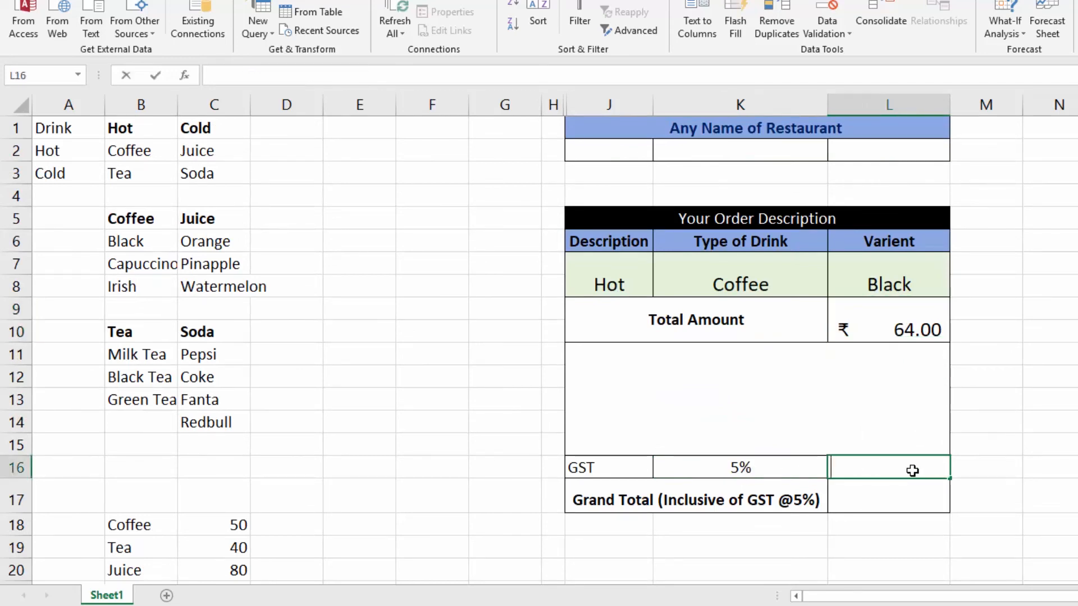
type("=")
left_click(898, 328)
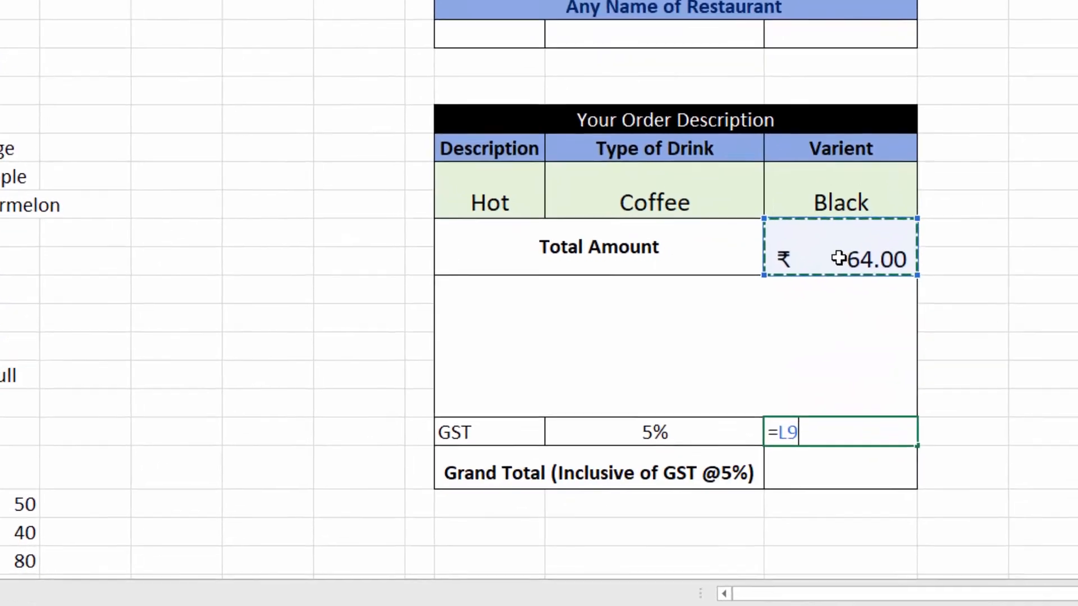
type("*")
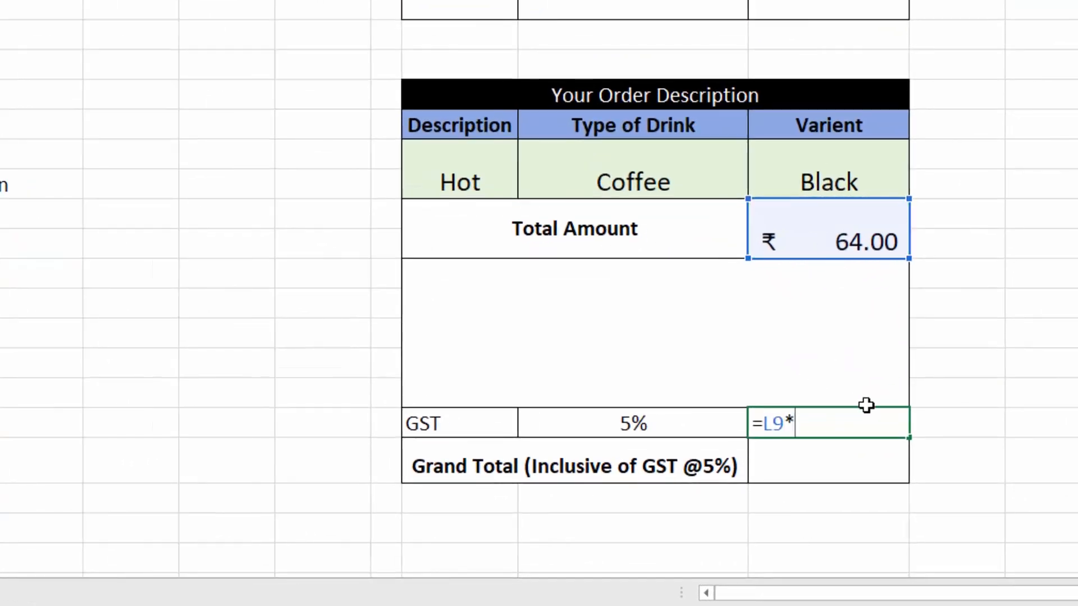
left_click(694, 422)
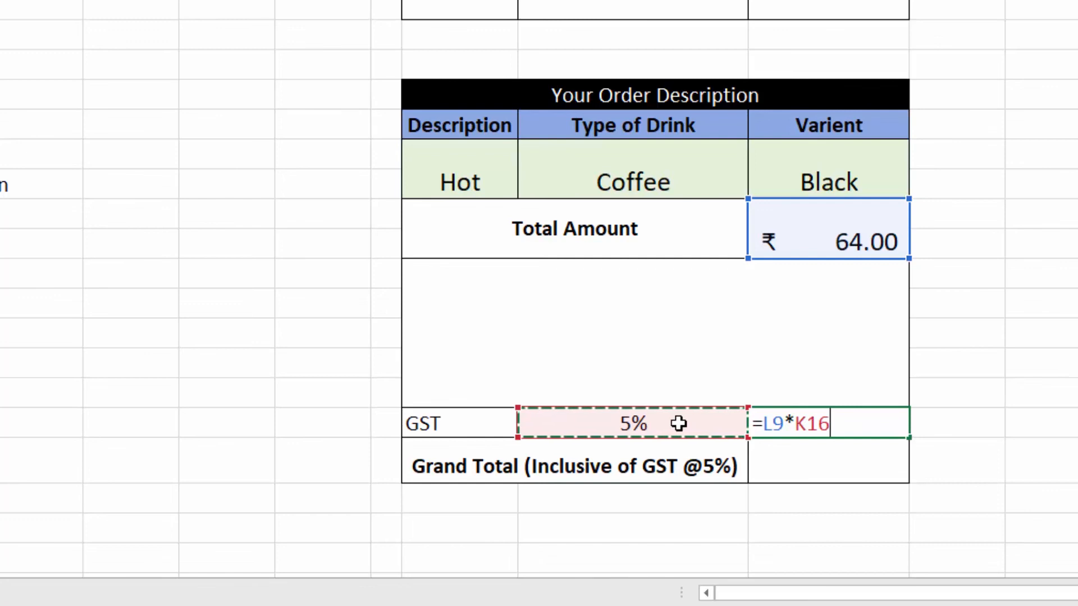
key("Return")
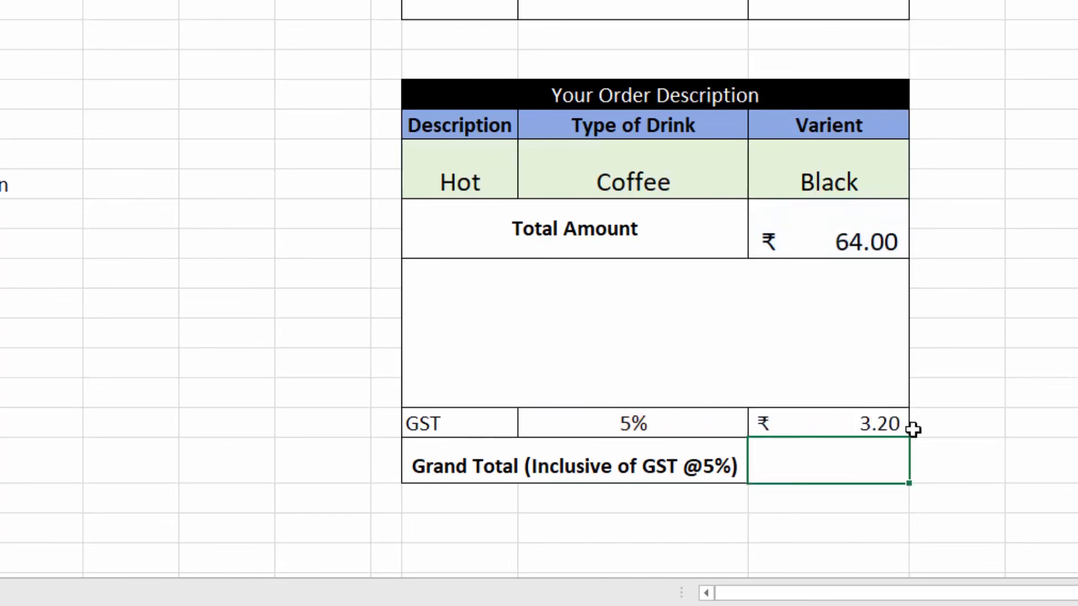
Review the Total Amount and GST cells and examine the accounting currency formats available for L16.
left_click(806, 241)
left_click(837, 421)
left_click(838, 252)
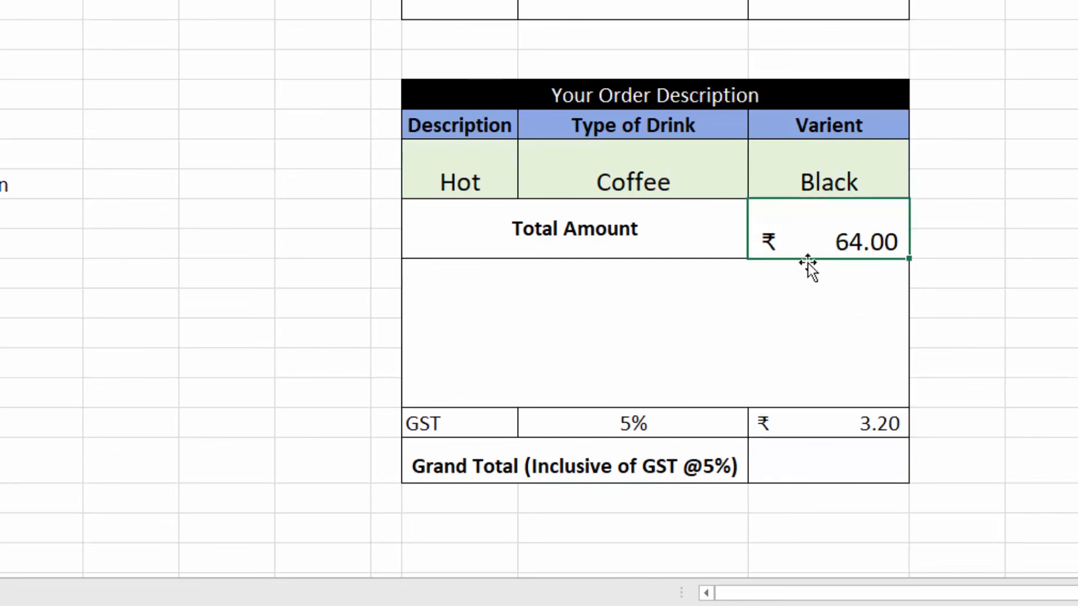
left_click(829, 423)
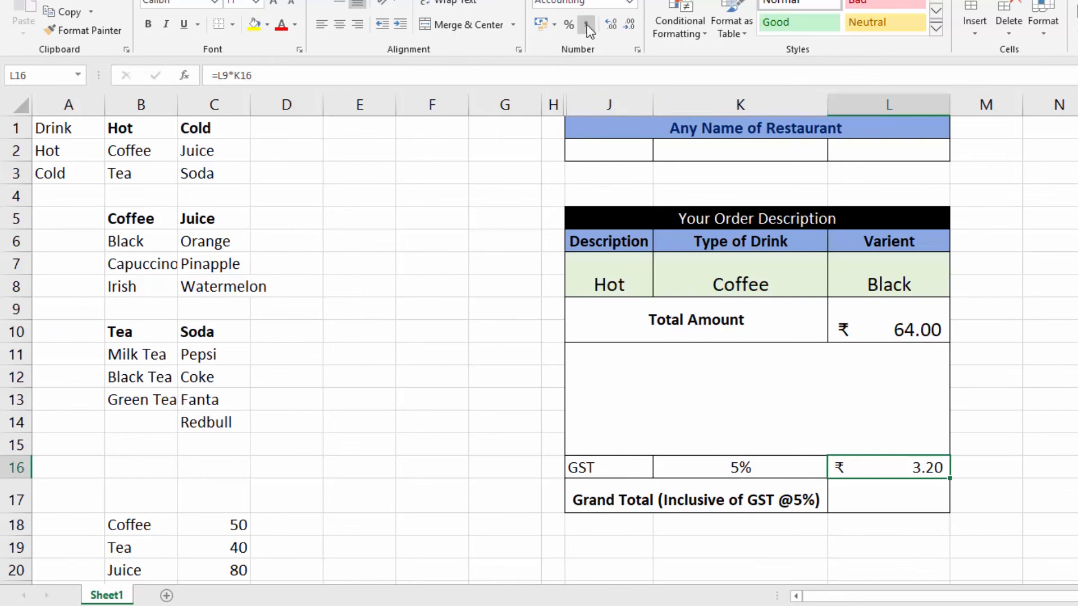
left_click(555, 25)
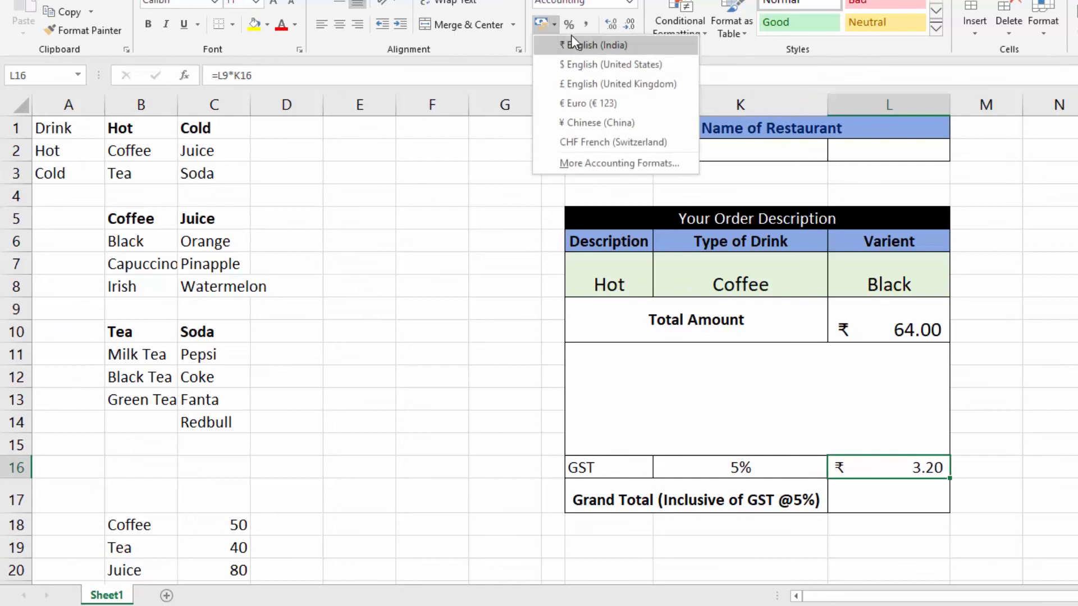
left_click(924, 489)
Enter the formula =L9+L16 in the Grand Total cell L17 to add the GST to the Total Amount.
left_click(924, 491)
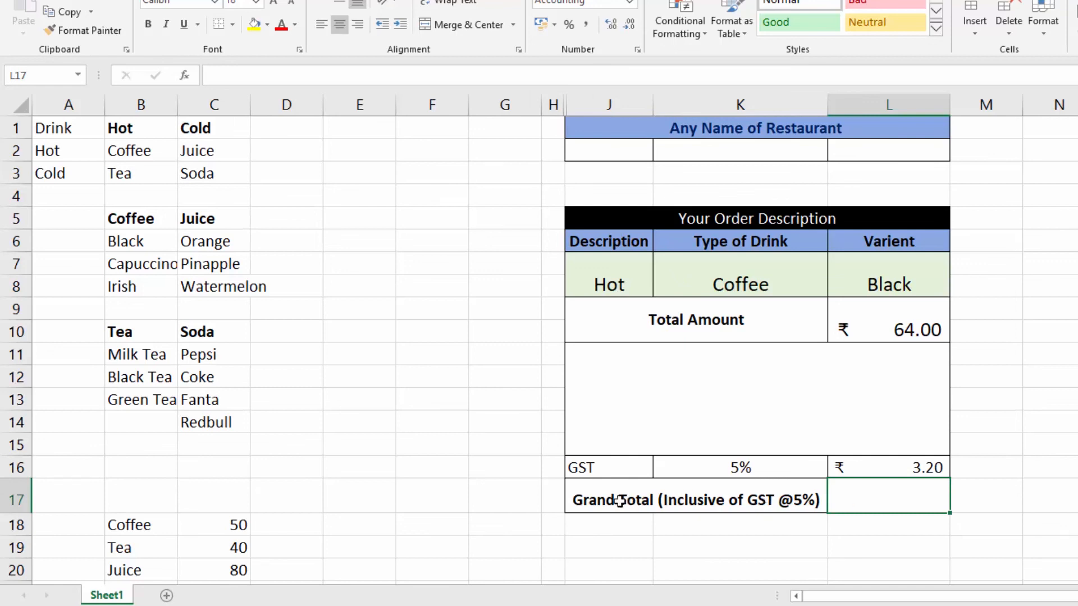
left_click(888, 330)
left_click(861, 472)
left_click(924, 497)
type("=")
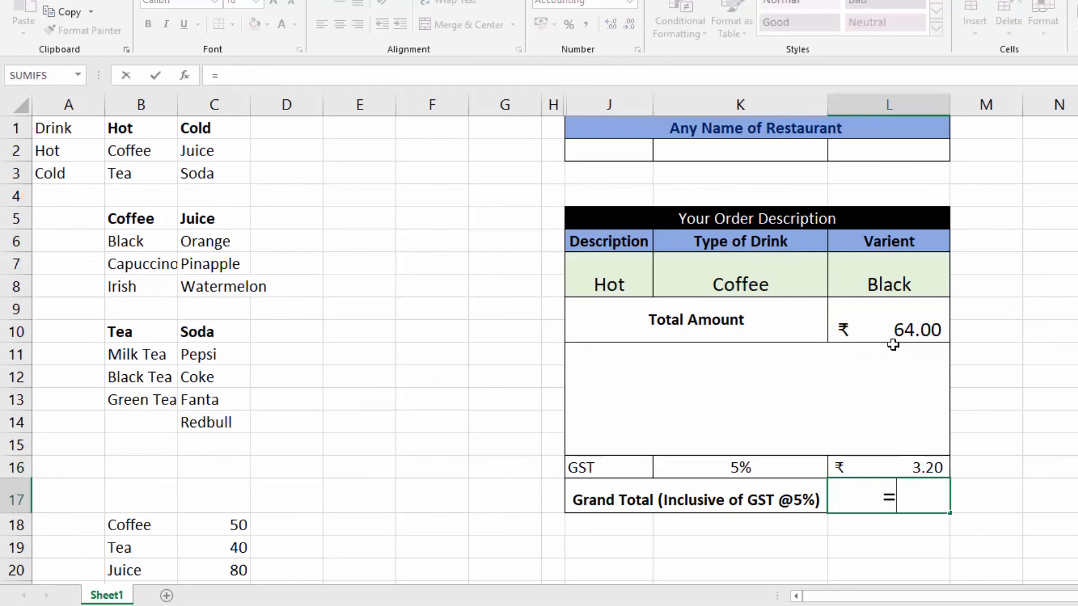
left_click(899, 326)
type("+")
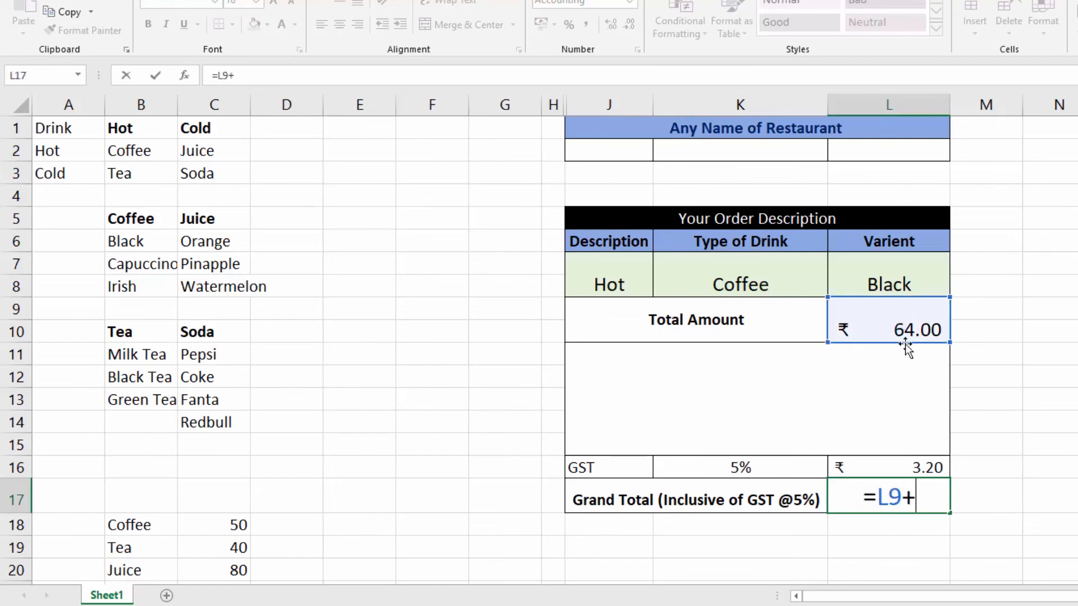
left_click(928, 466)
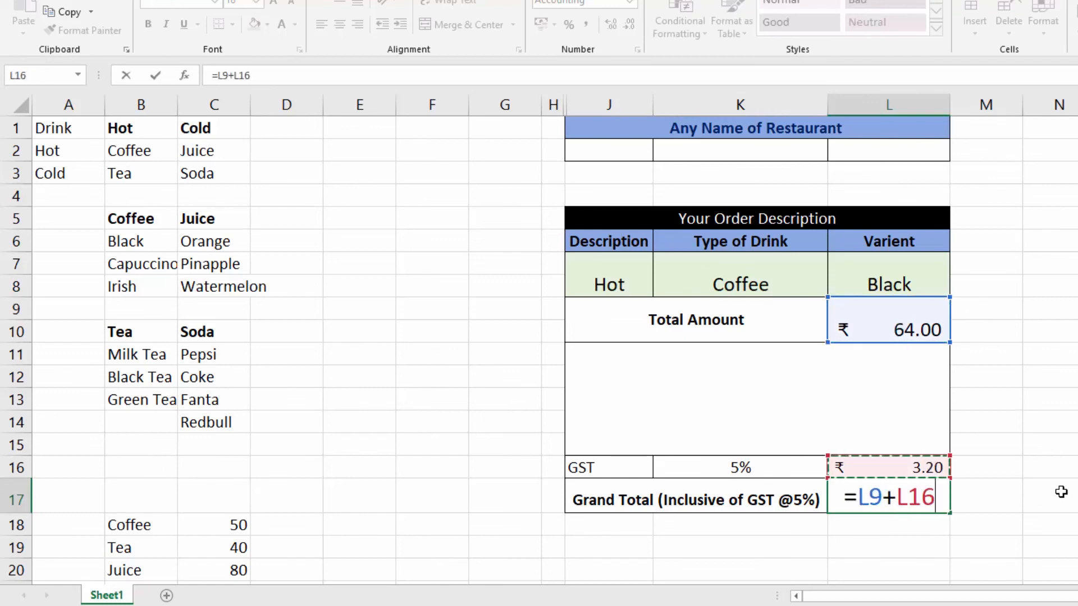
key("Return")
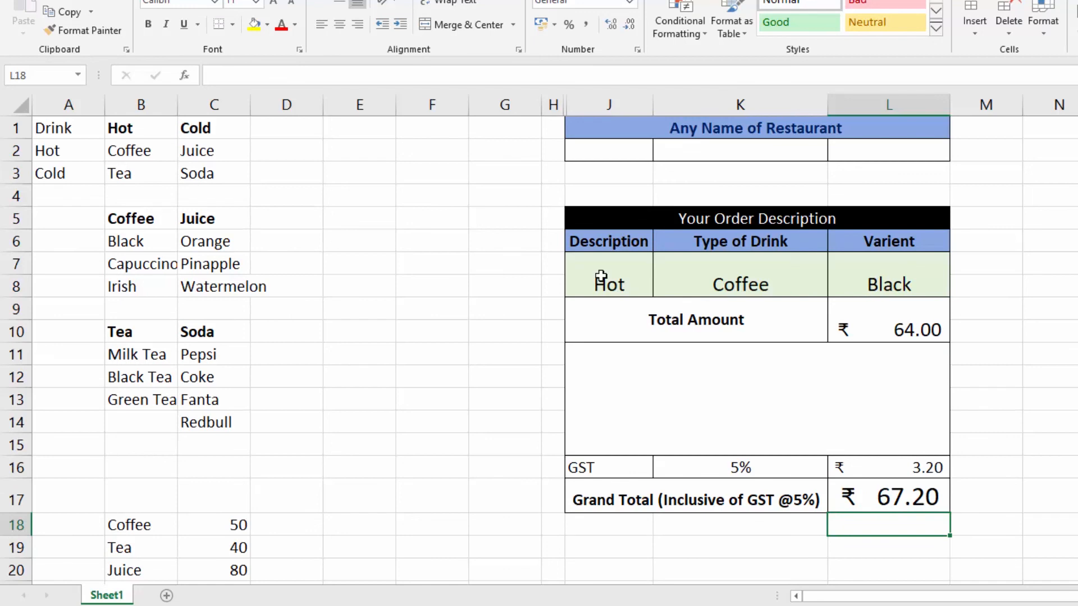
Clear the current order, choose Description Hot, Type of Drink Tea and Varient Green Tea, and check the Grand Total formula.
left_click(621, 276)
key("Delete")
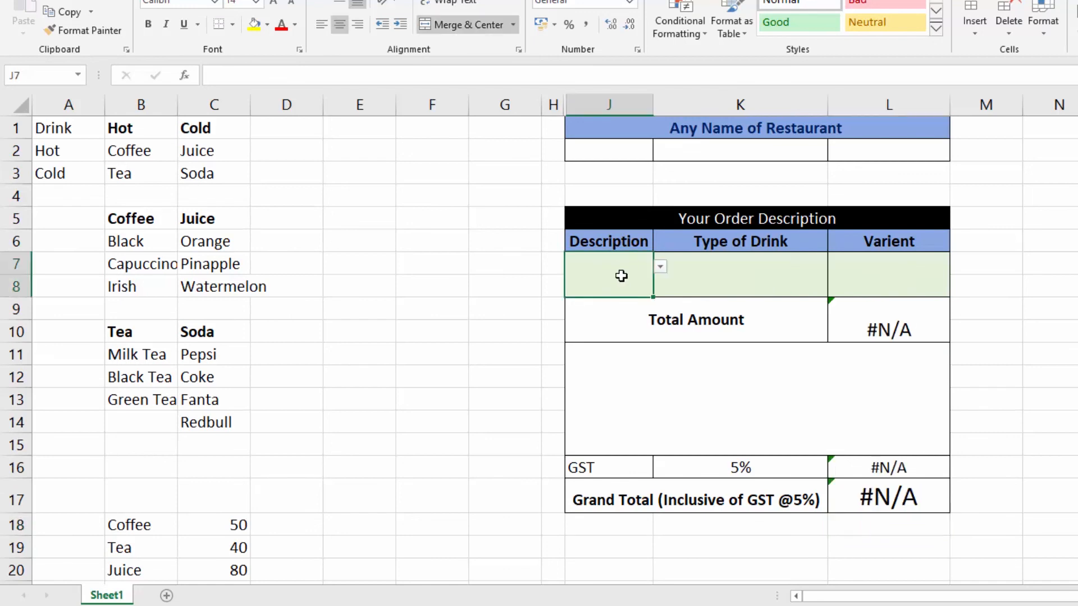
left_click(661, 267)
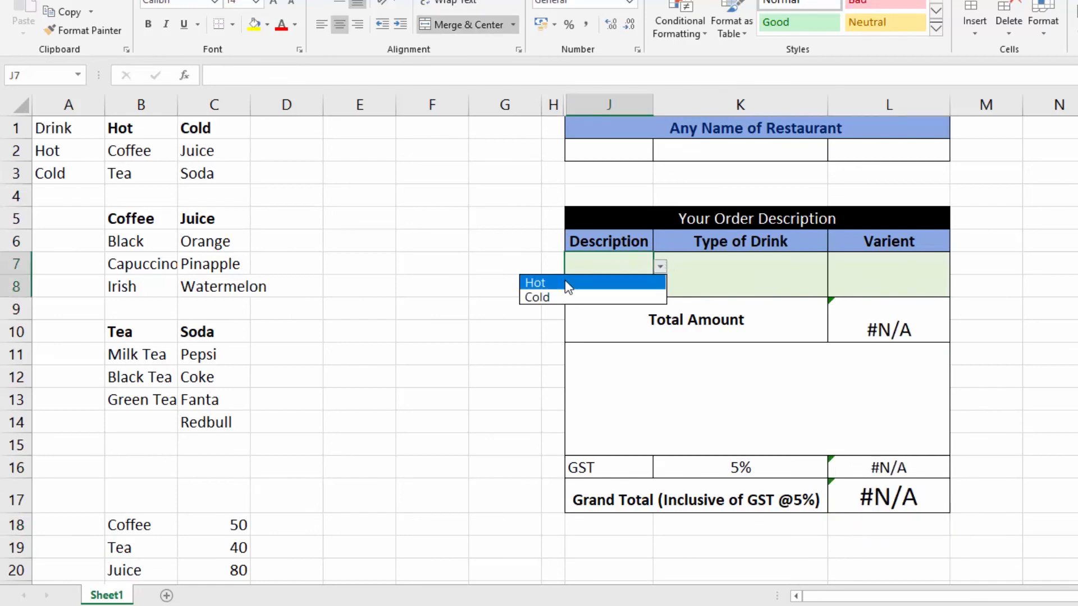
left_click(568, 284)
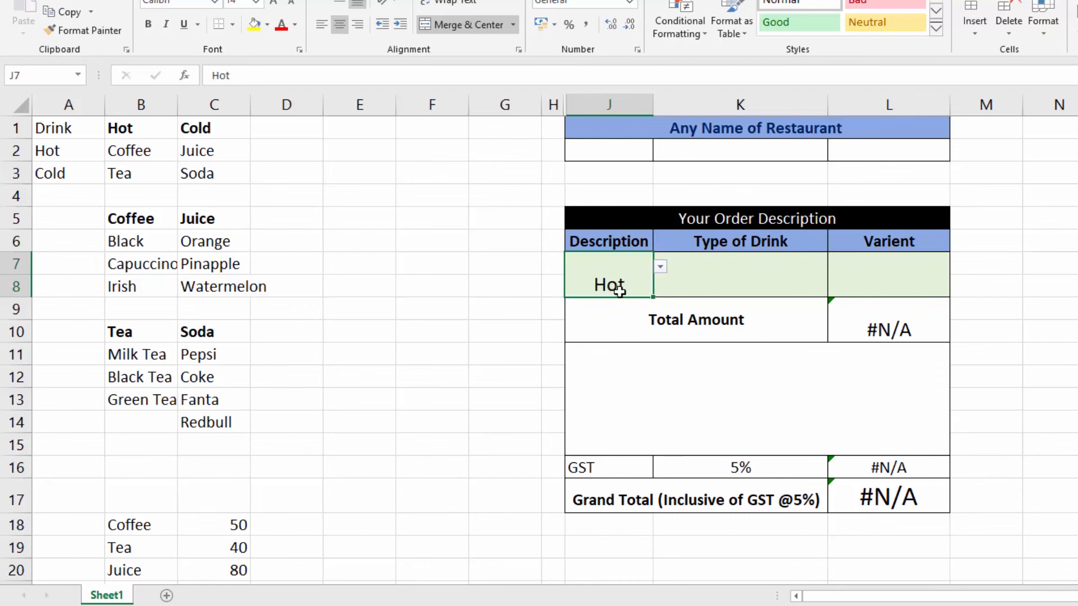
left_click(765, 262)
left_click(835, 267)
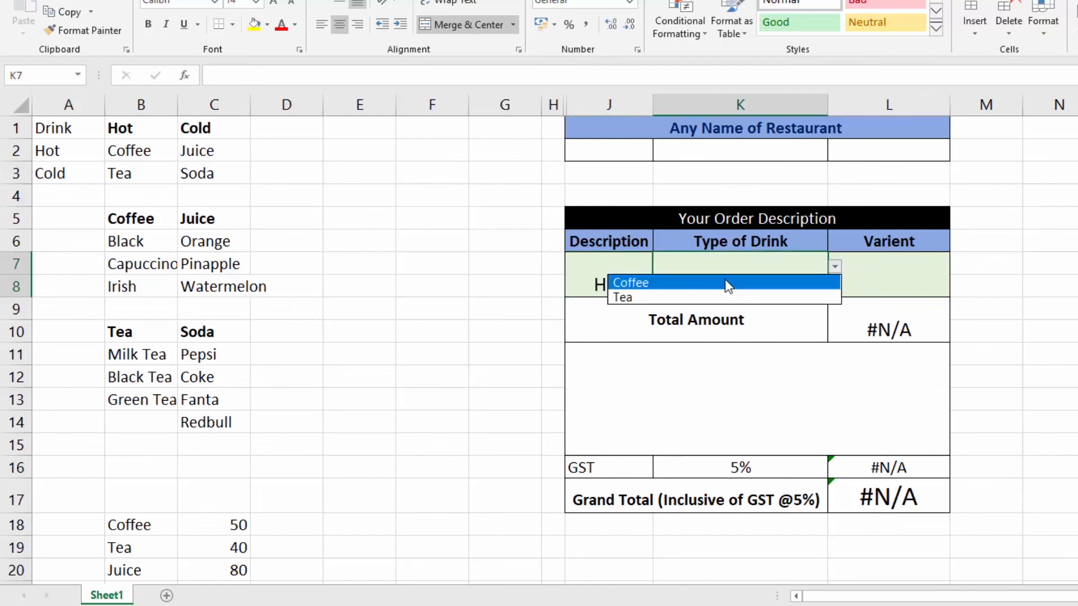
left_click(685, 296)
left_click(918, 286)
left_click(957, 267)
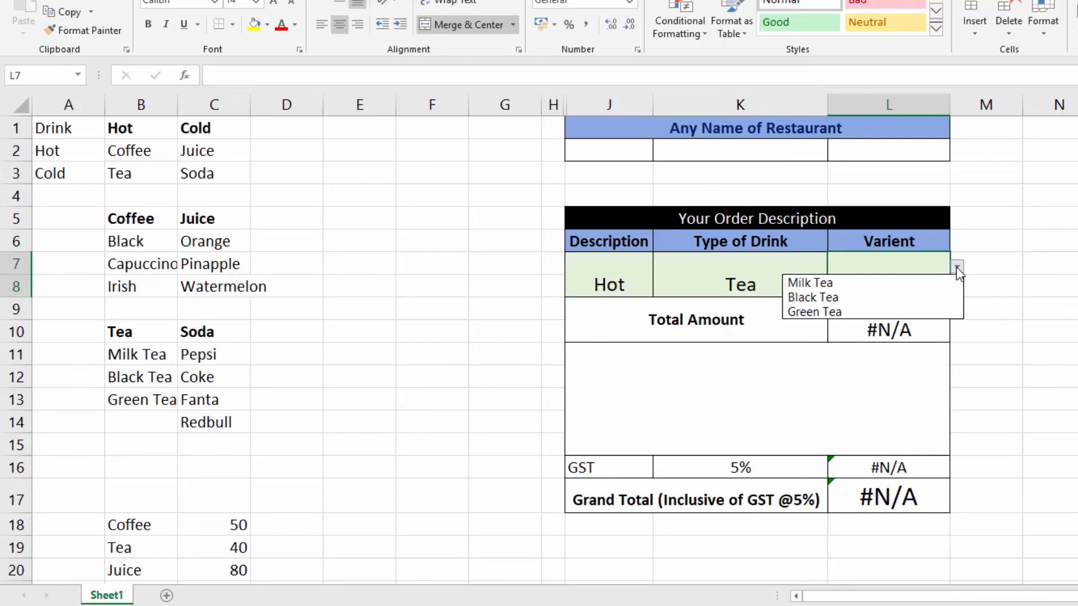
left_click(803, 312)
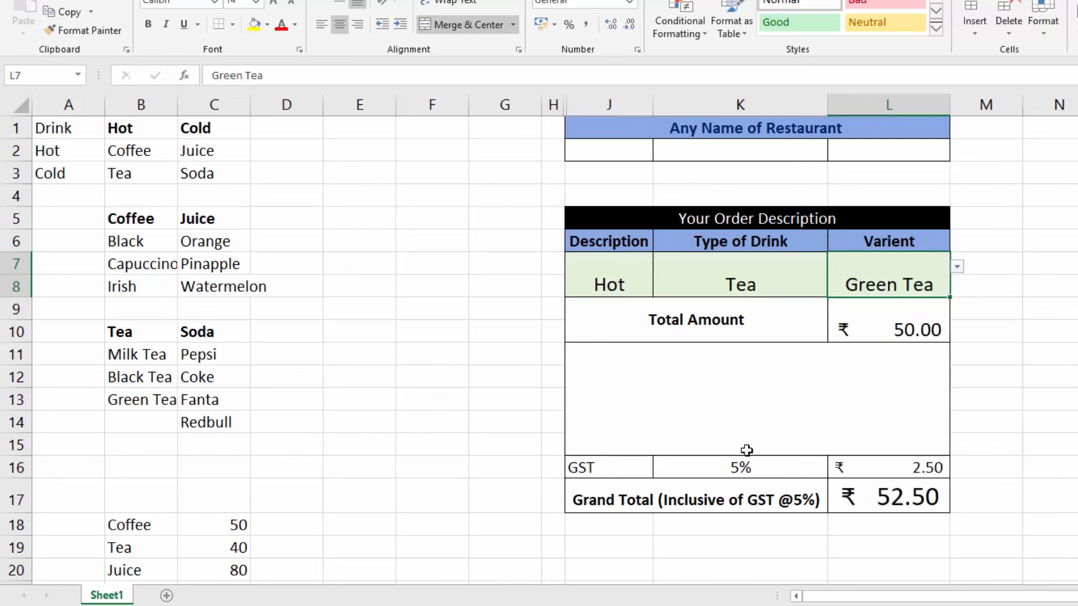
left_click(904, 498)
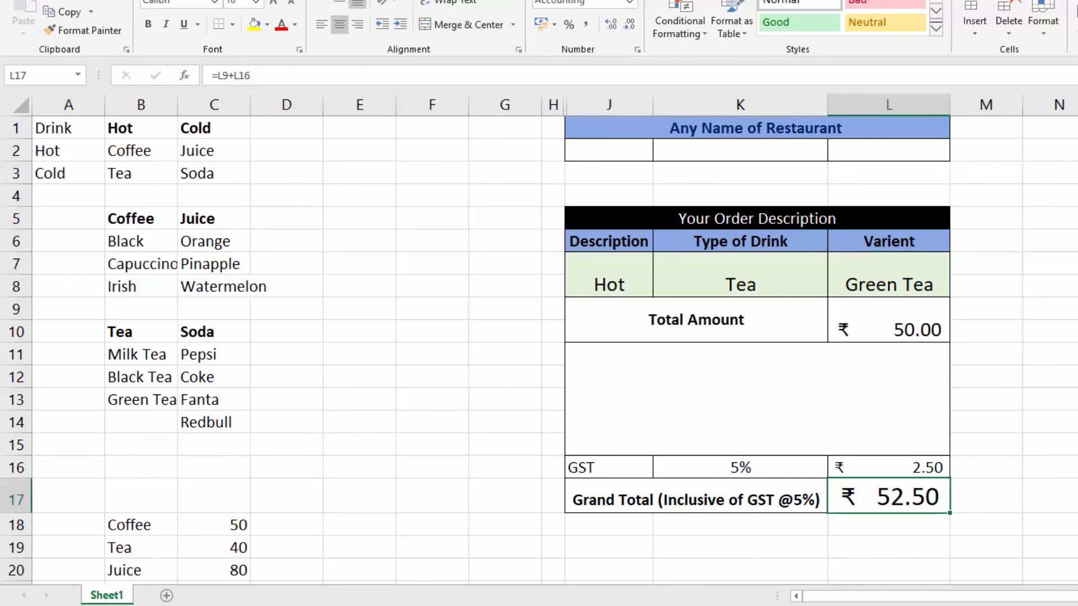